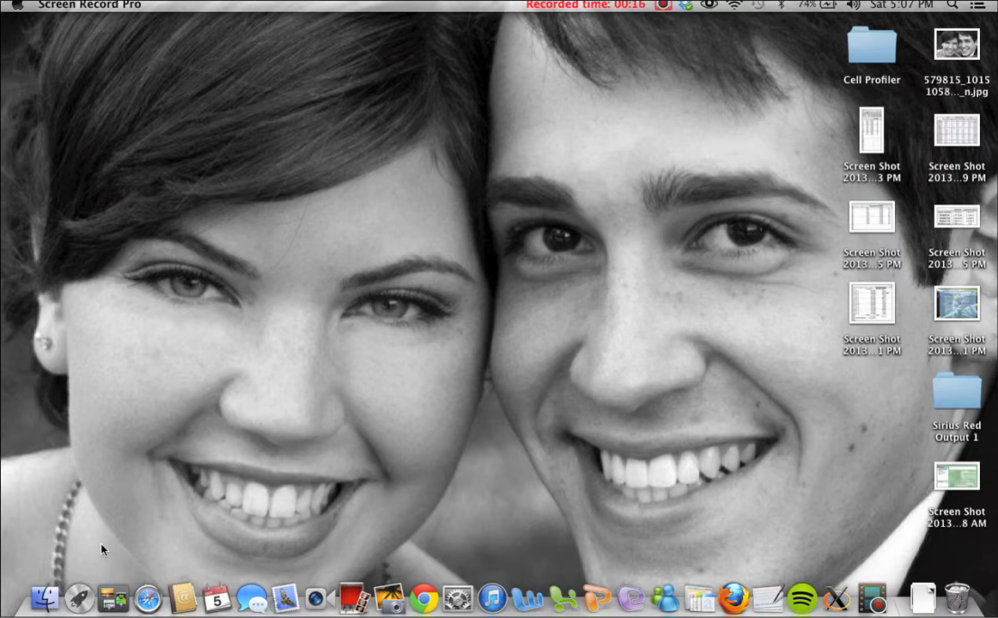
Step: Create a new folder on the Desktop in Finder and name it A2
click(45, 599)
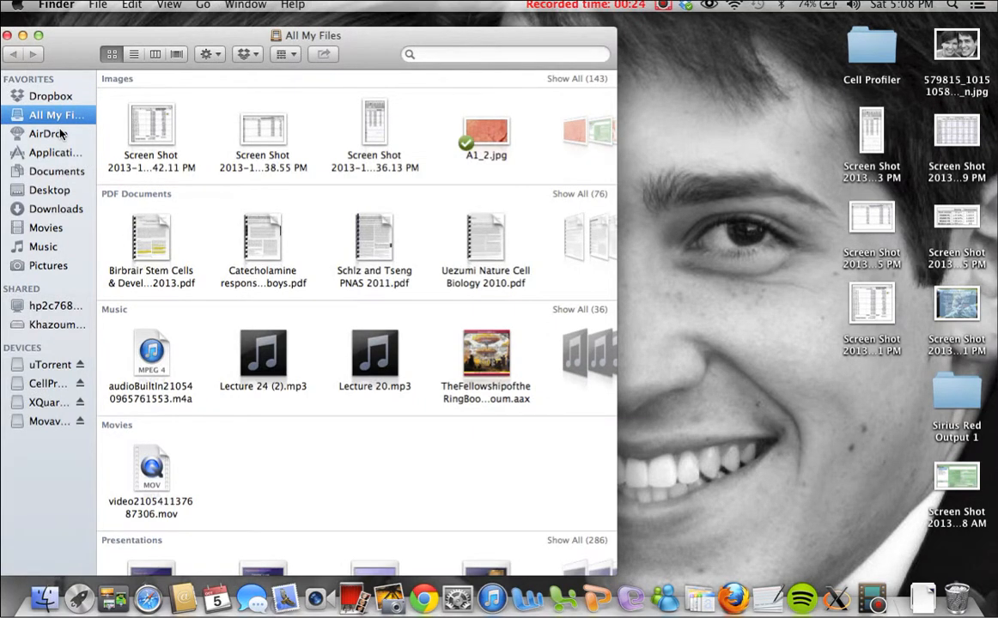
click(55, 193)
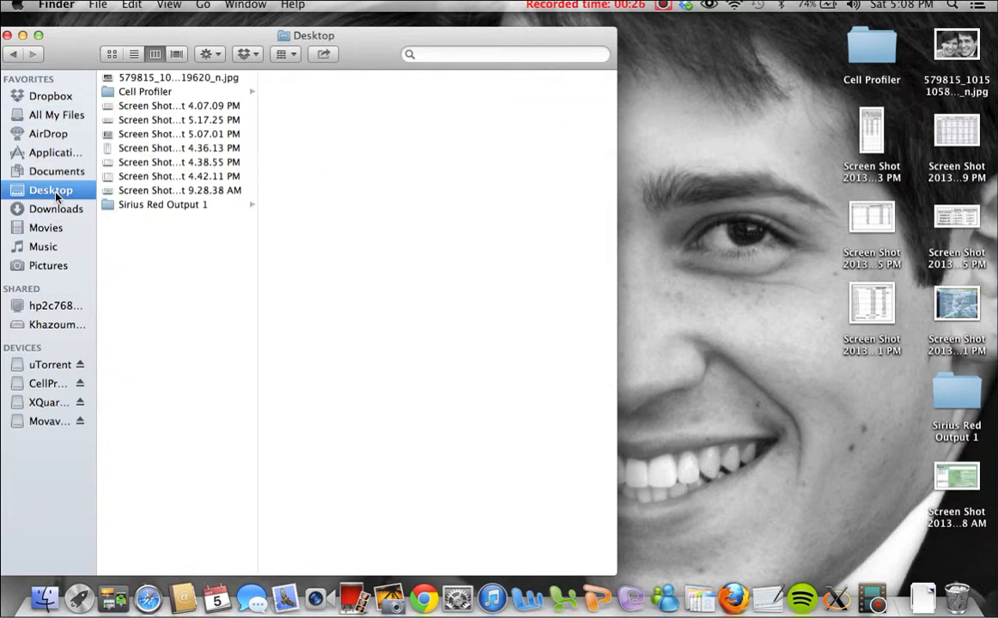
click(214, 56)
click(225, 72)
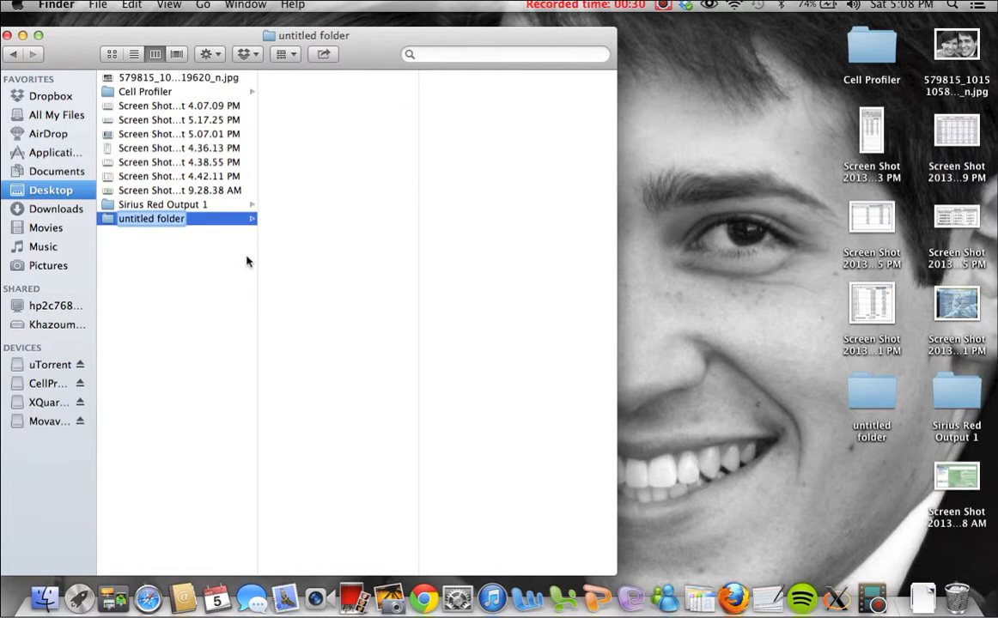
key(BackSpace)
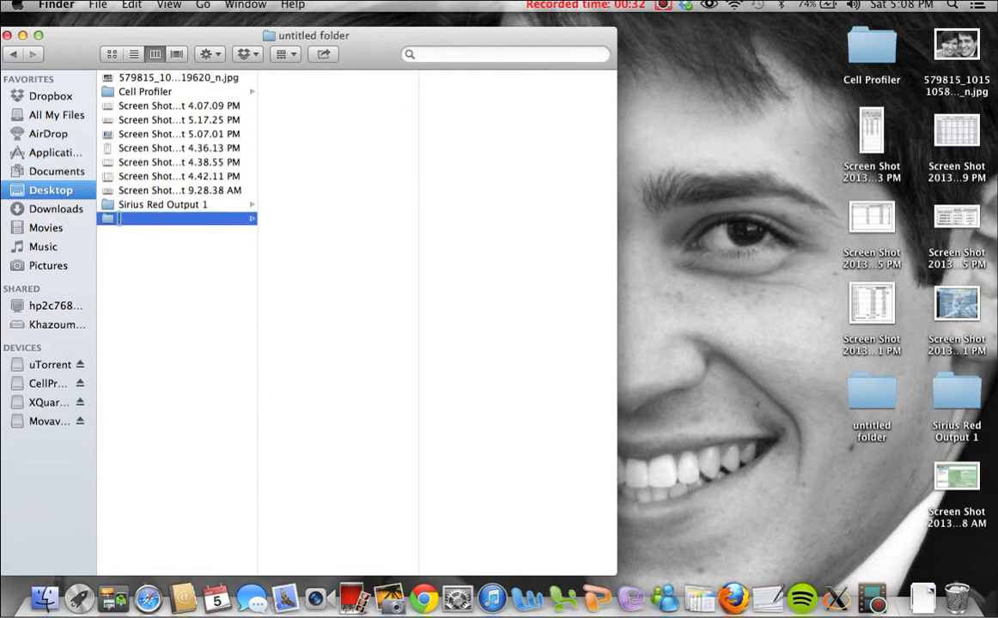
text(A2_)
click(150, 248)
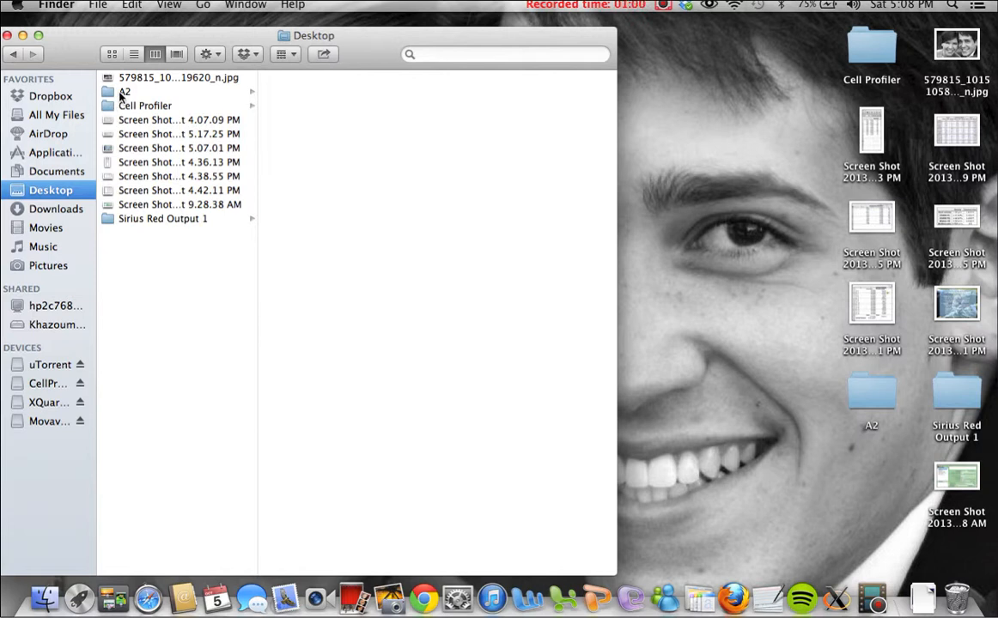
Step: Open the Sirius Red Images folder inside the Team 140.6 folder in Dropbox
click(46, 94)
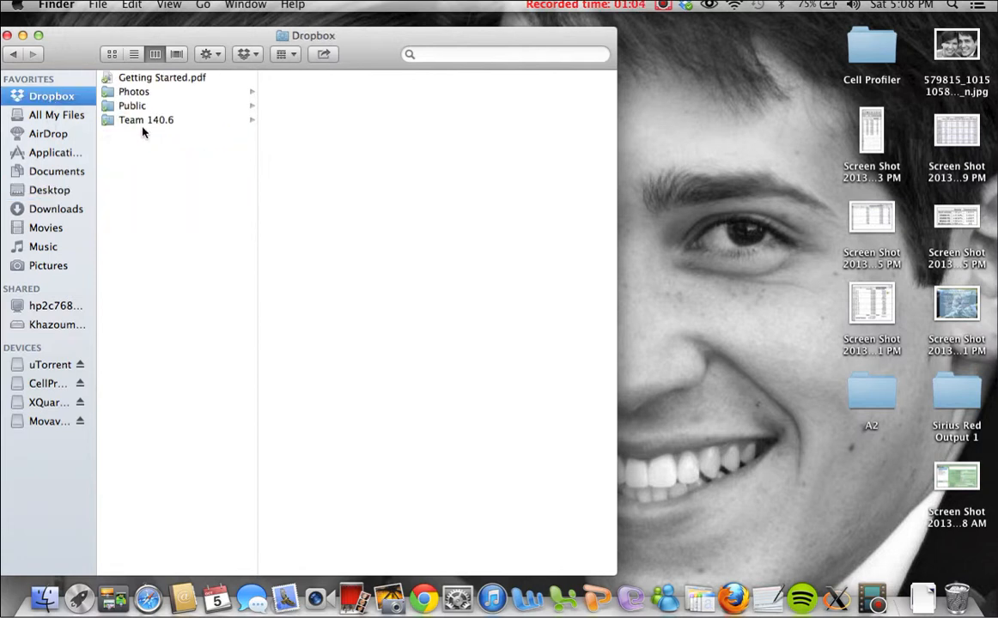
click(146, 120)
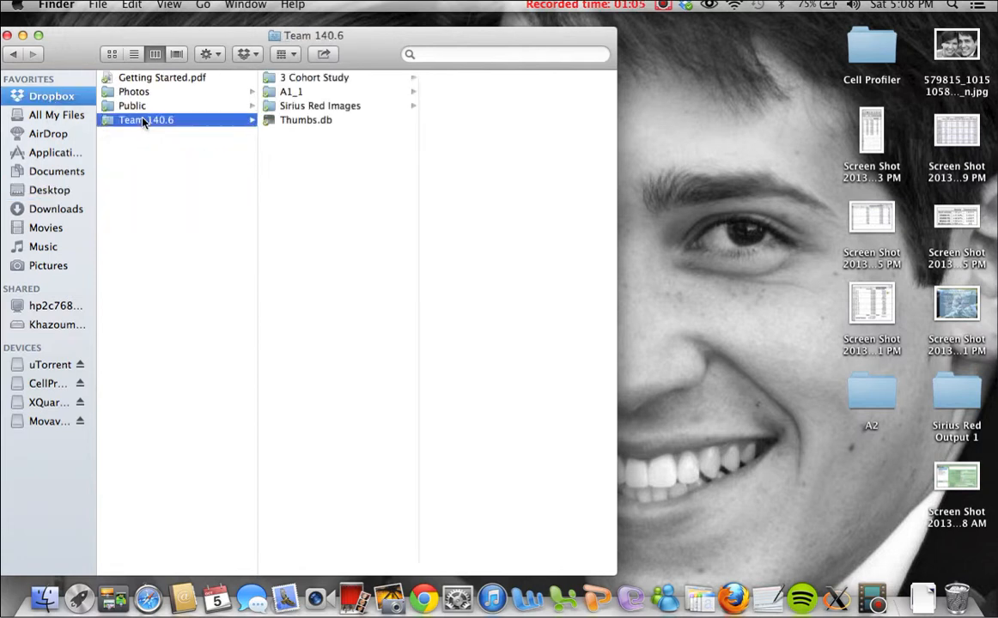
click(300, 104)
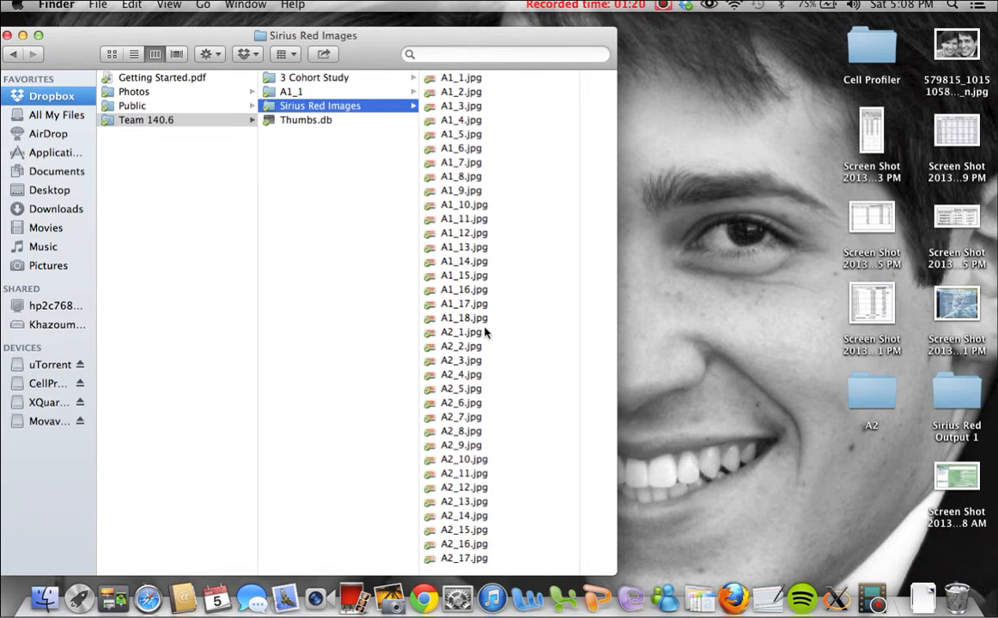
mouse_move(485, 331)
mouse_down()
mouse_move(480, 366)
mouse_move(480, 326)
mouse_up()
click(457, 341)
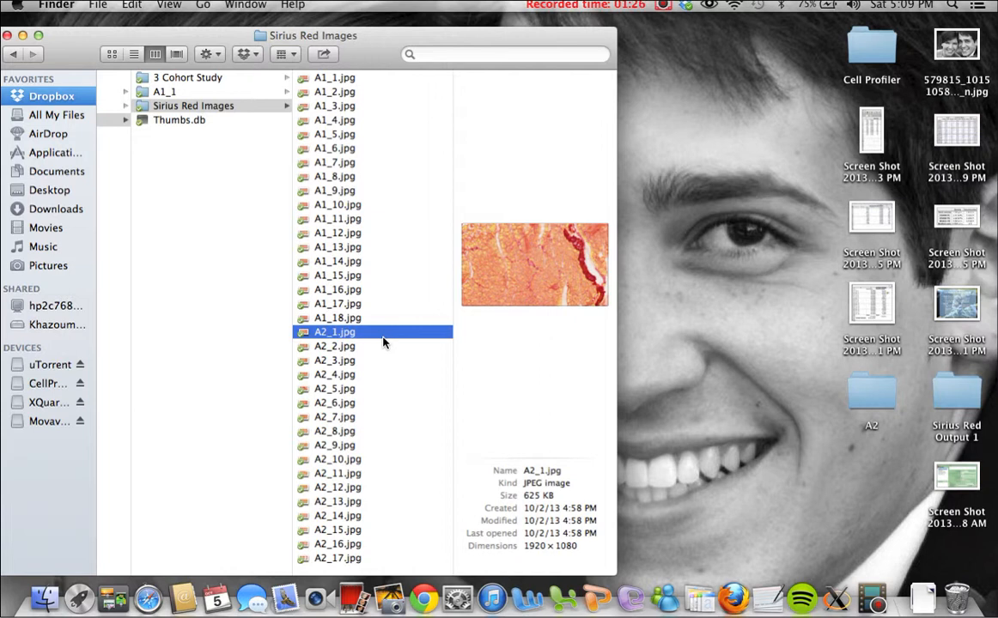
scroll(377, 451, up, 2)
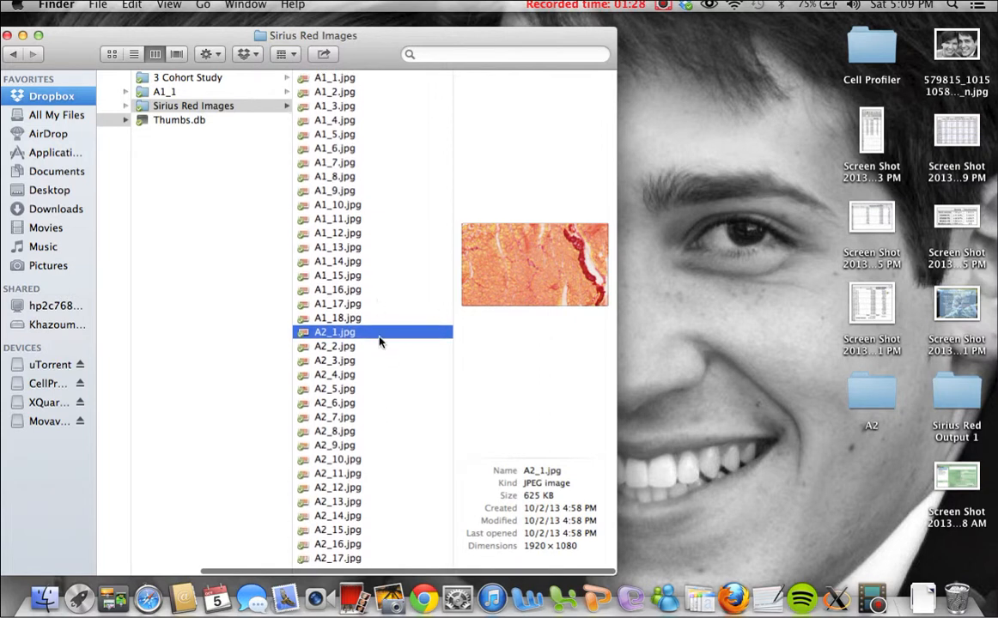
mouse_move(380, 344)
mouse_down()
mouse_move(380, 359)
mouse_move(382, 330)
mouse_up()
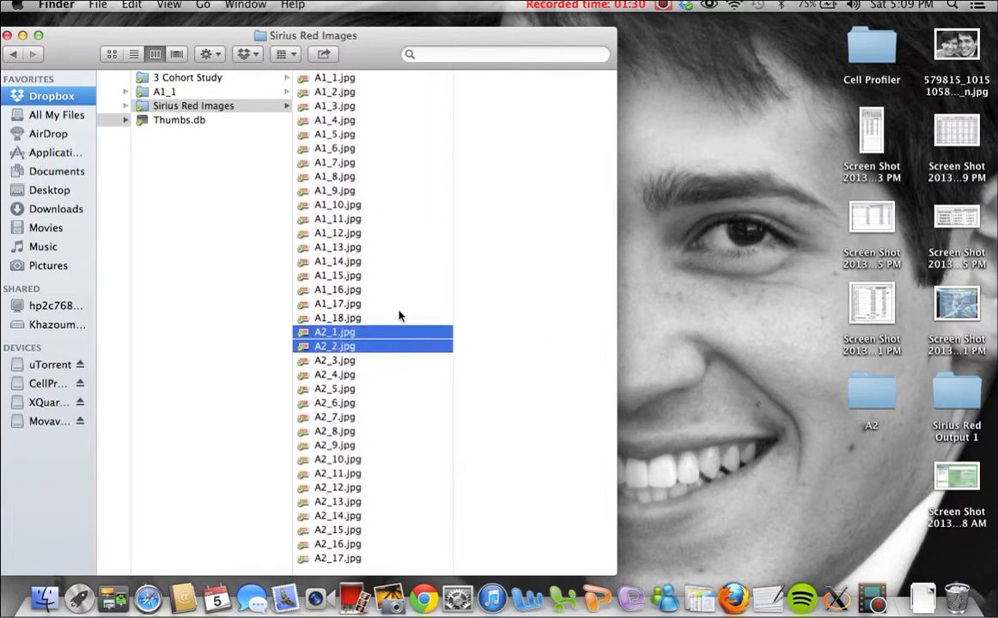
click(401, 305)
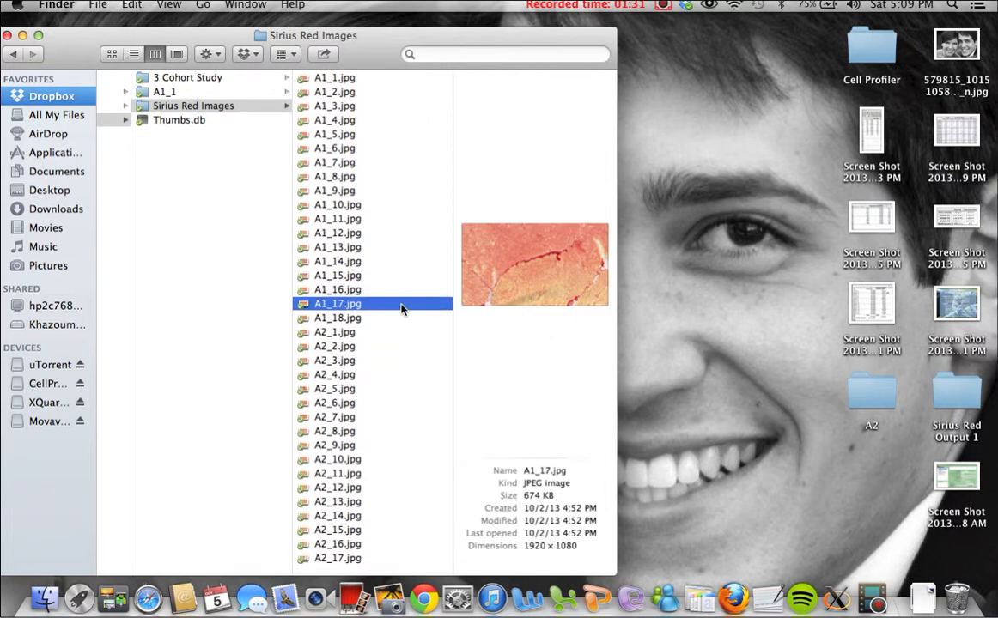
Step: Copy the images A2_1.jpg through A2_17.jpg from the Sirius Red Images folder
click(365, 559)
drag(365, 563, 343, 329)
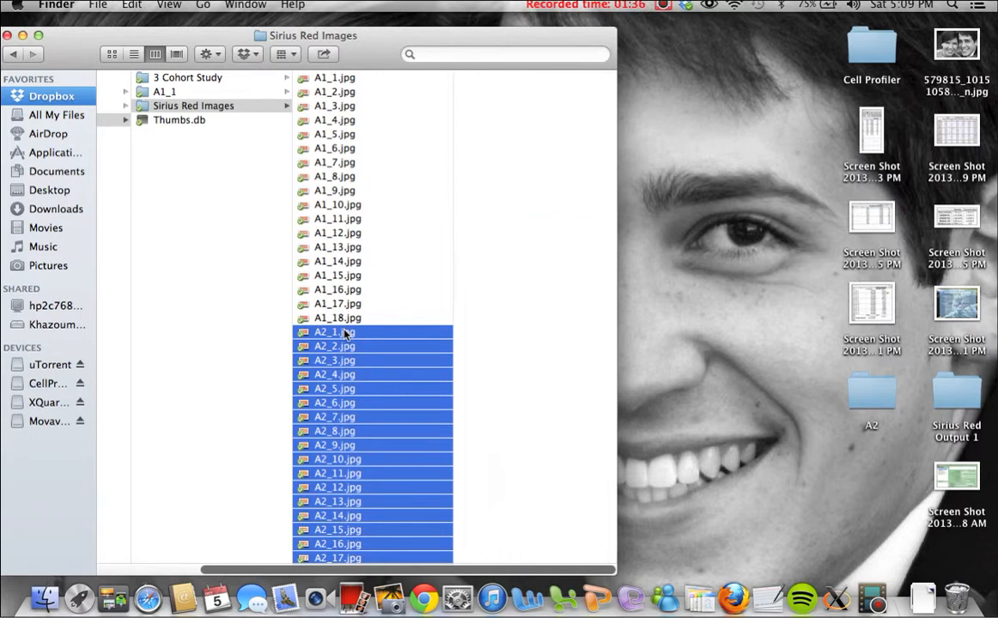
right_click(387, 365)
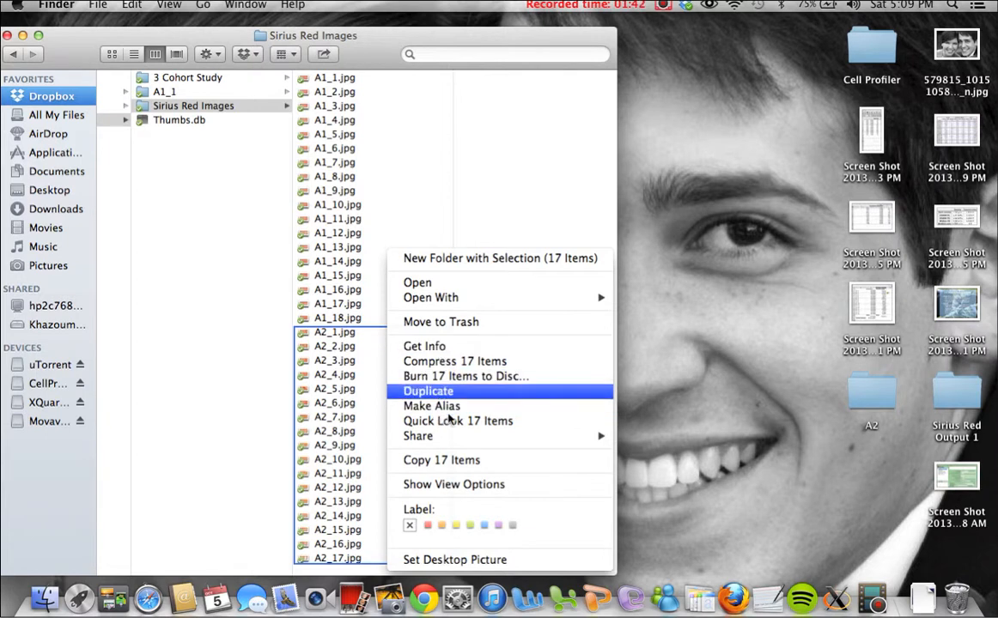
click(445, 462)
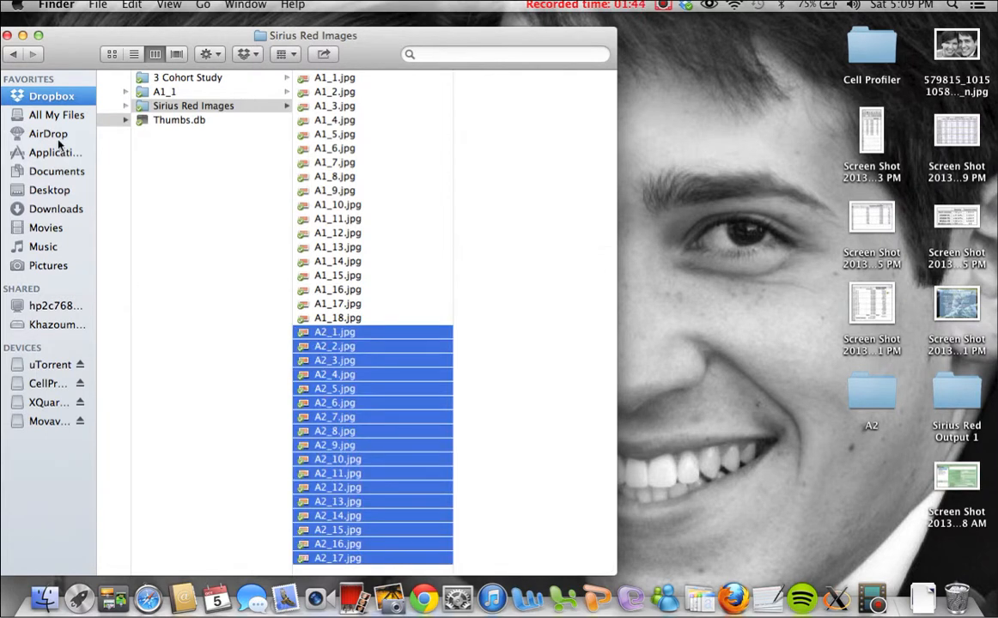
Step: Paste the copied images into the A2 folder on the Desktop
click(49, 188)
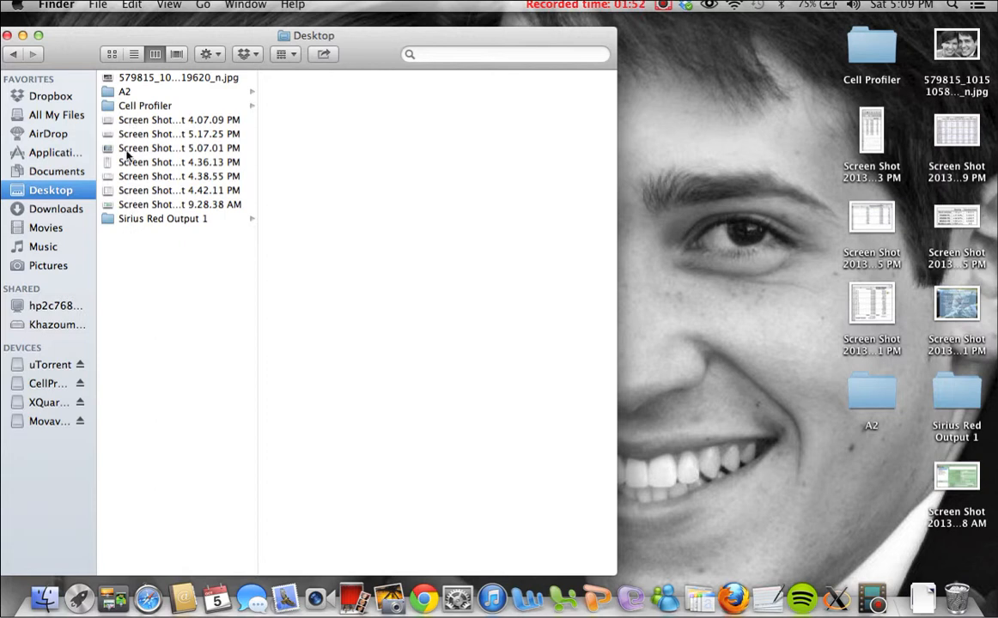
click(126, 93)
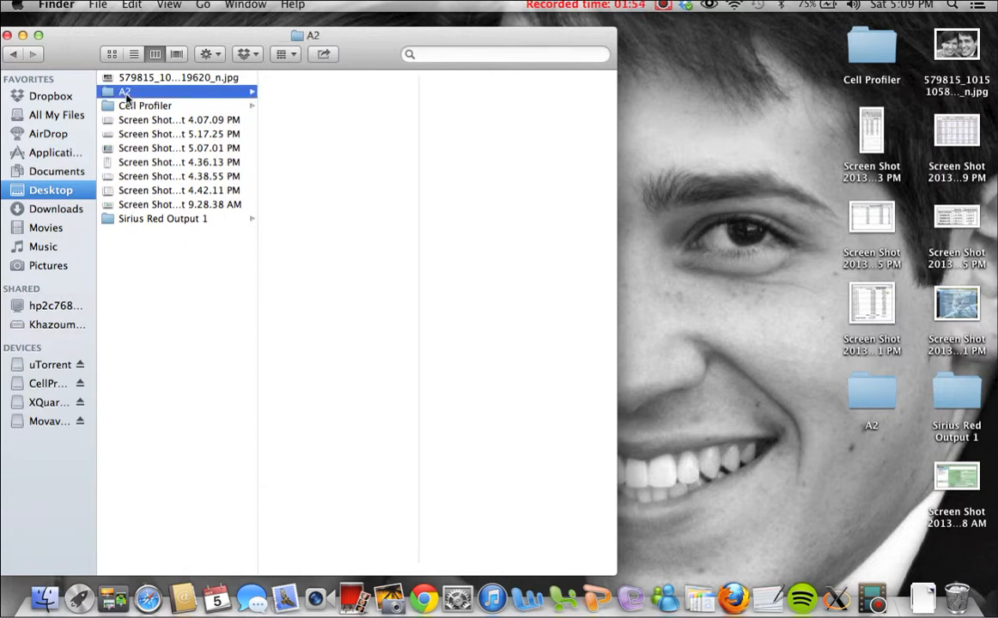
right_click(302, 129)
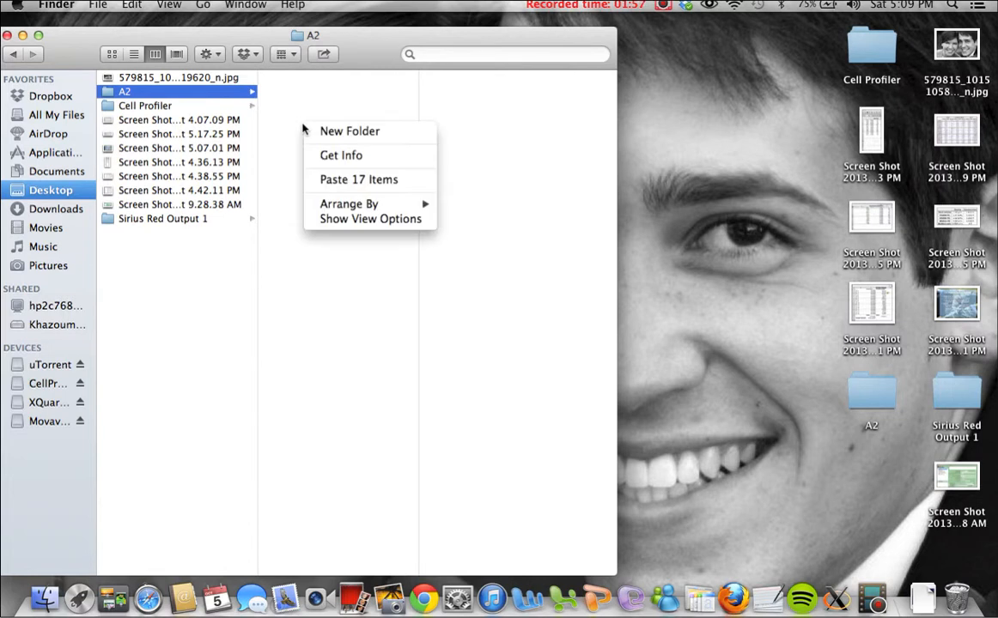
click(348, 180)
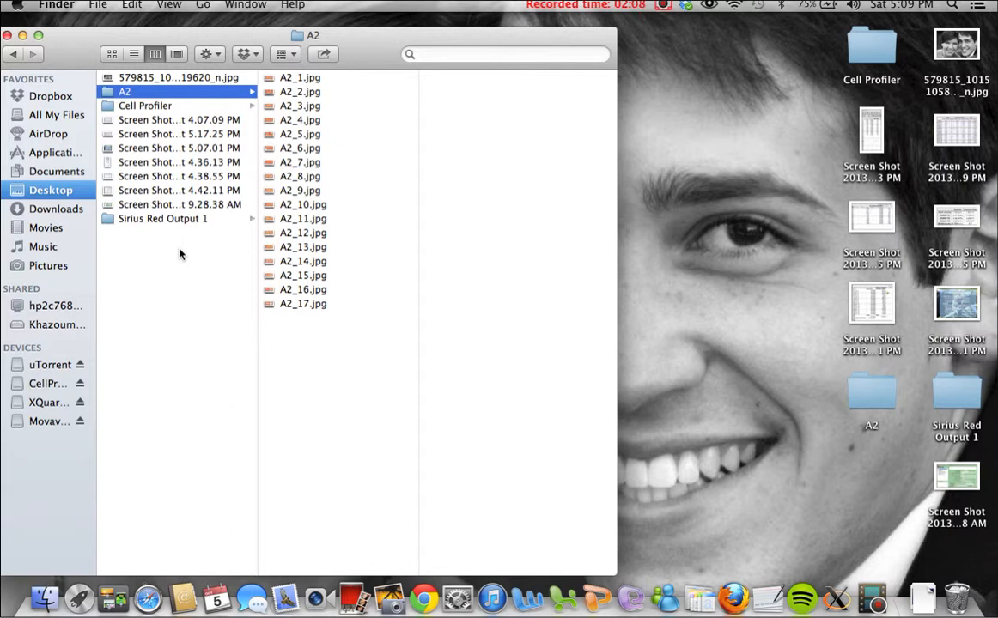
Step: Search this Mac for "profiler" to locate the CellProfiler disk image
key(ctrl+Up)
key(ctrl+Up)
click(49, 209)
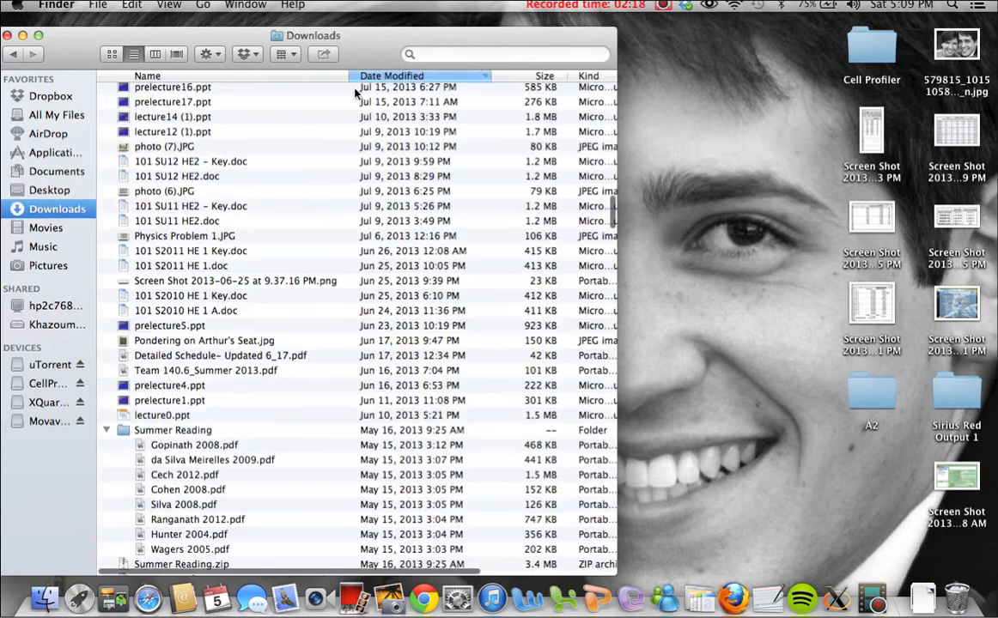
click(433, 53)
text(pro)
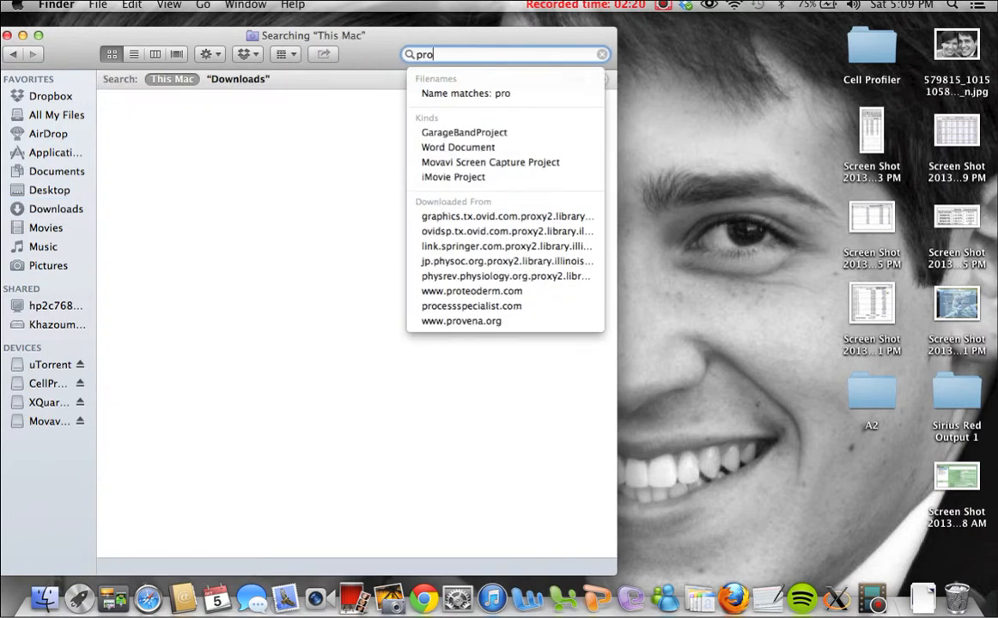
text(filer)
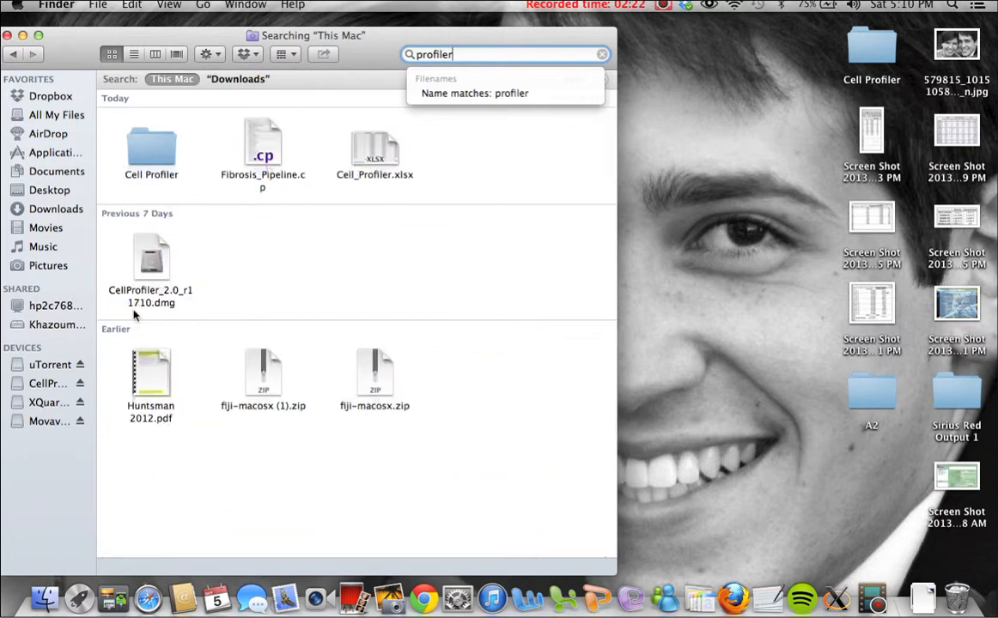
Step: Launch CellProfiler2.0 from the CellProfiler_2.0_r11710.dmg disk image, allowing the downloaded application to open, and enlarge its window
double_click(158, 273)
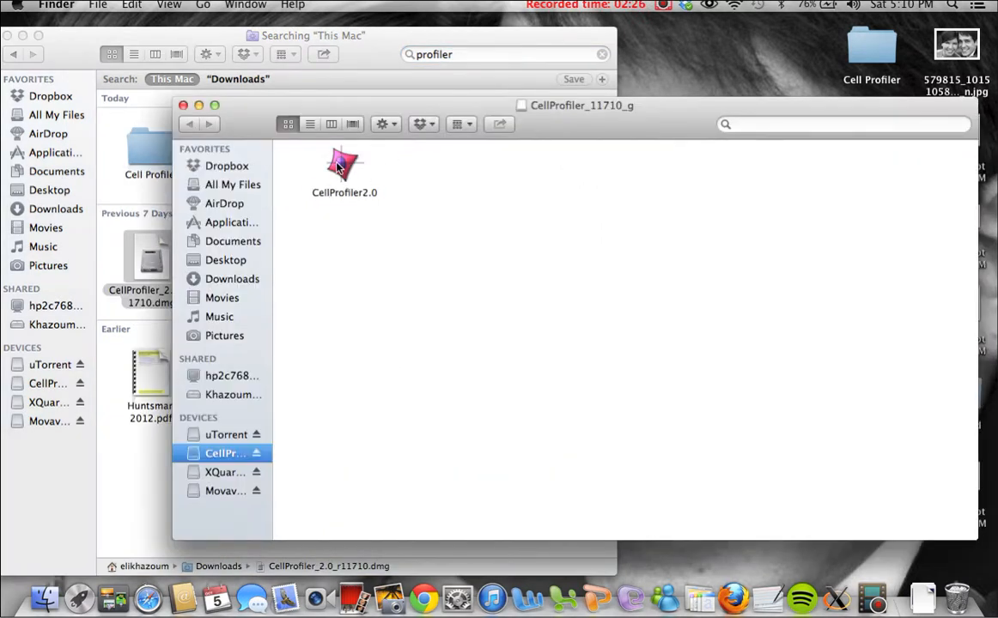
click(338, 166)
double_click(338, 167)
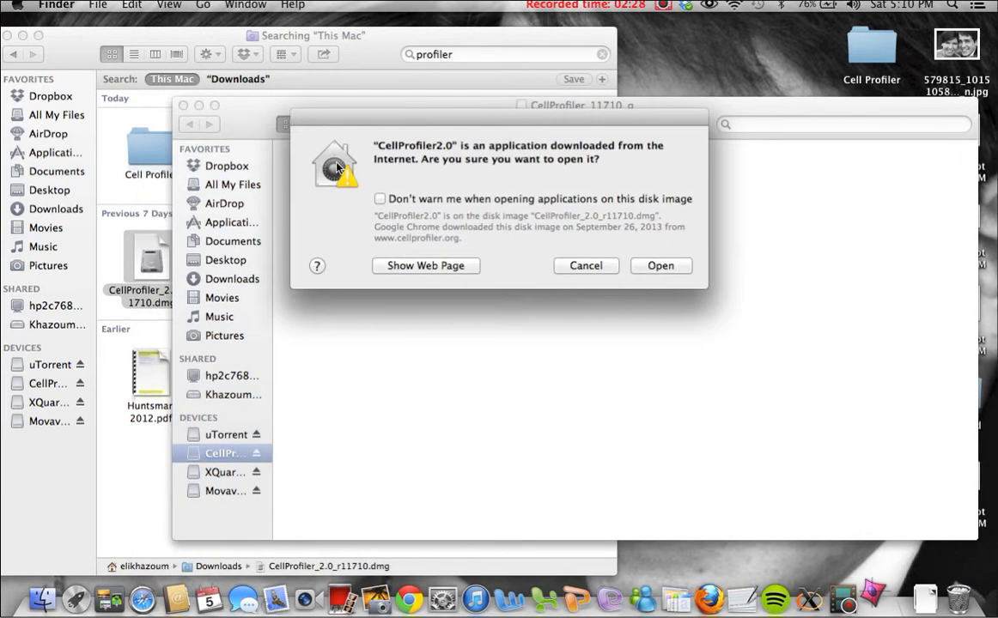
click(660, 266)
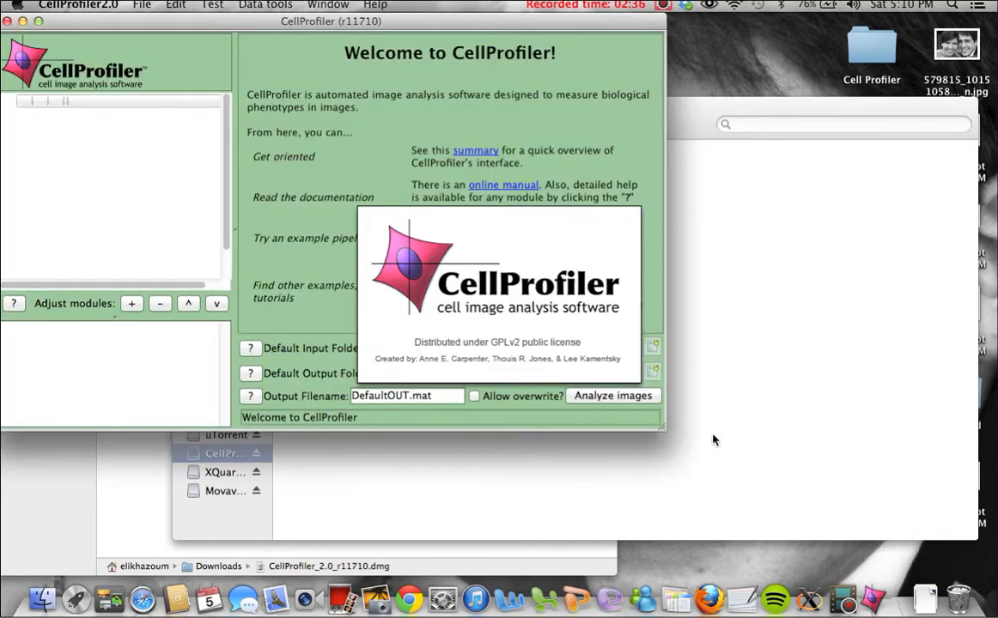
drag(667, 431, 903, 560)
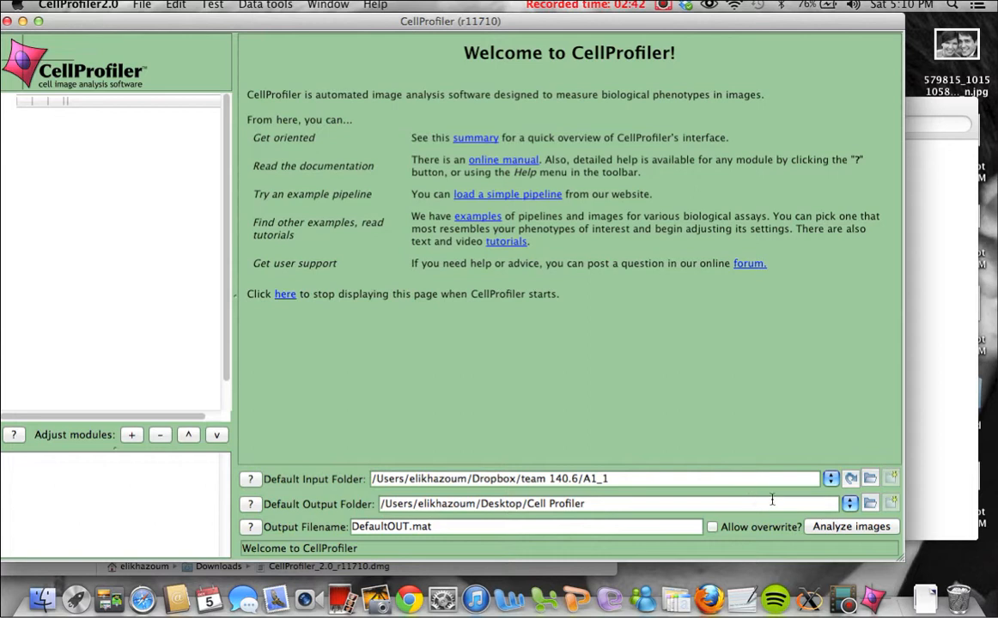
Step: Load the pipeline file Fibrosis_Pipeline.cp, finding it with a search for "pipeline"
click(143, 6)
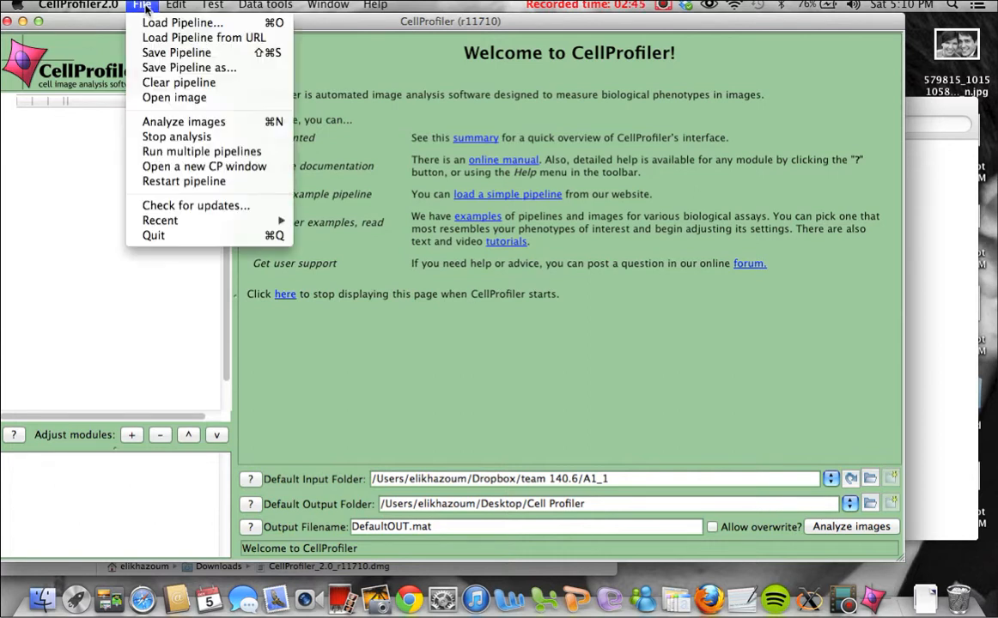
click(150, 24)
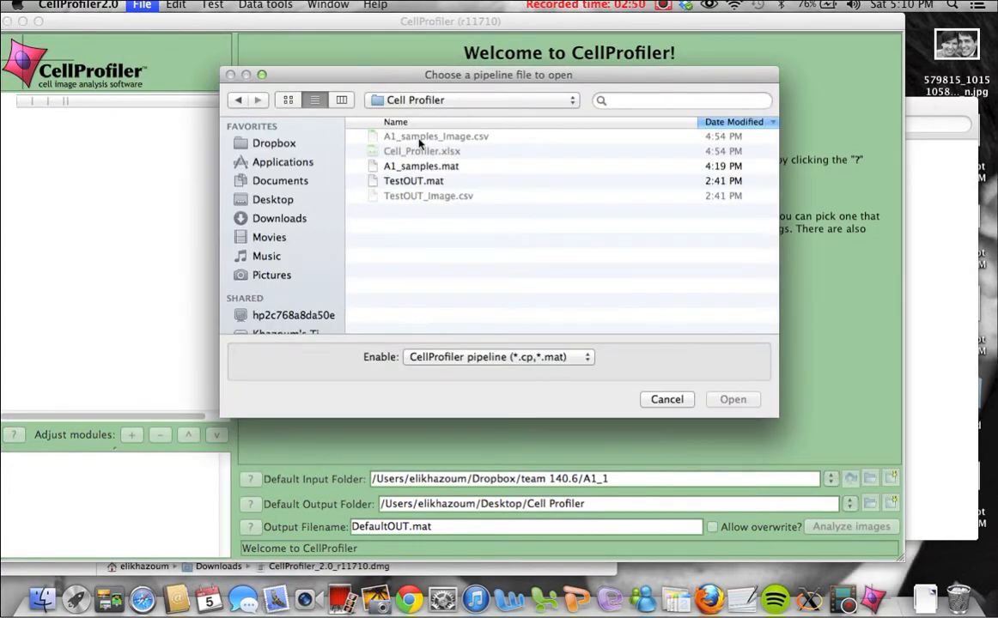
click(631, 101)
text(pipeline)
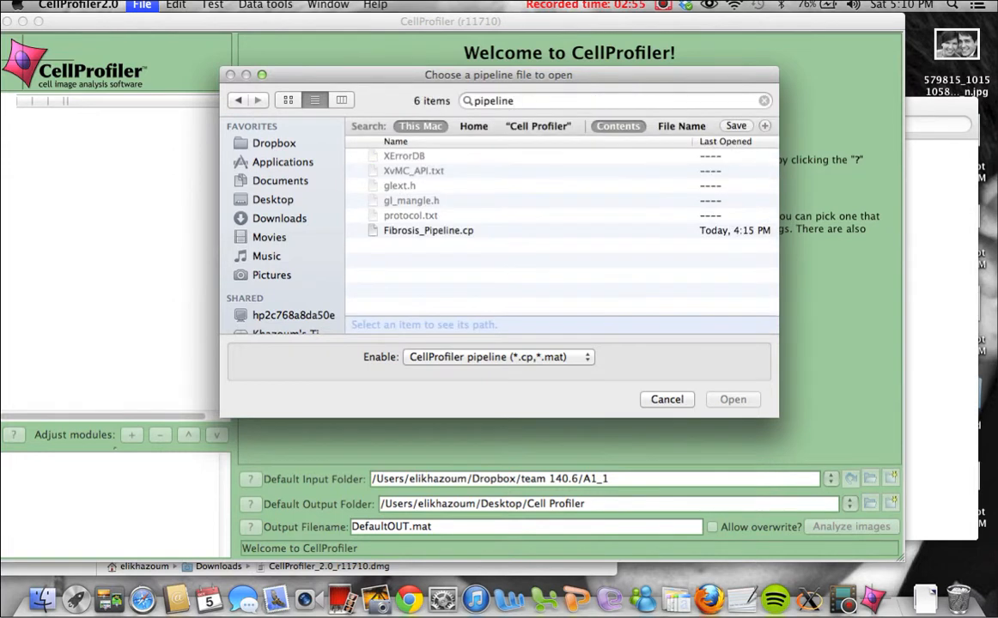
click(414, 232)
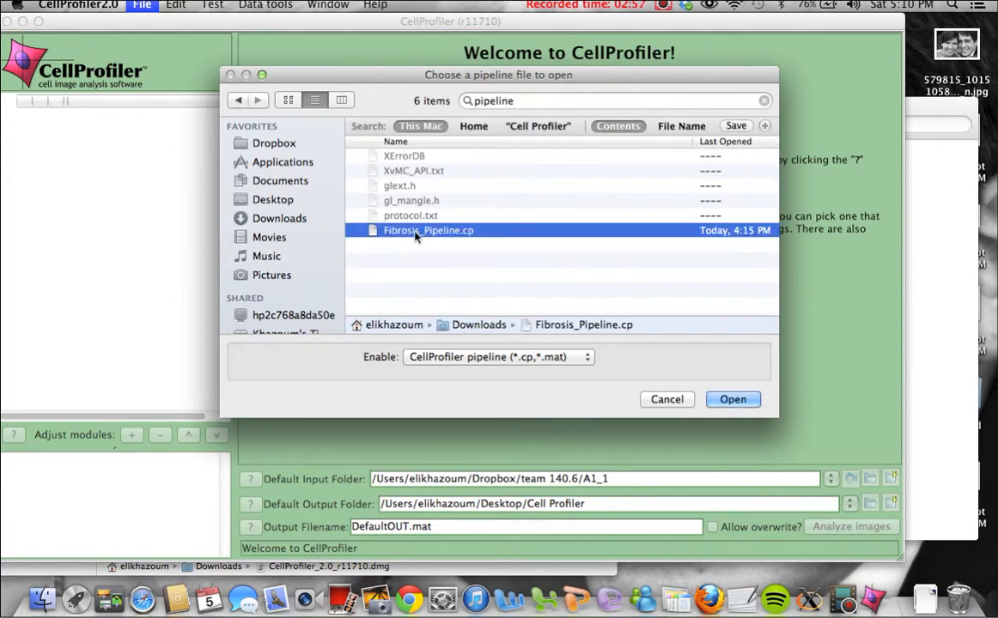
click(730, 400)
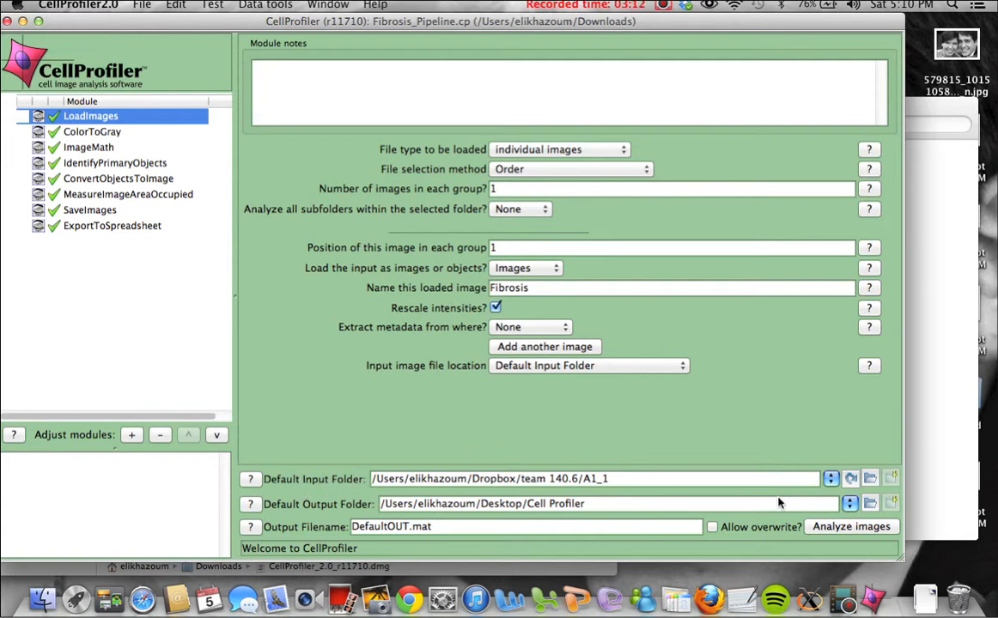
Step: Set the default input folder to the A2 folder on the Desktop
click(870, 478)
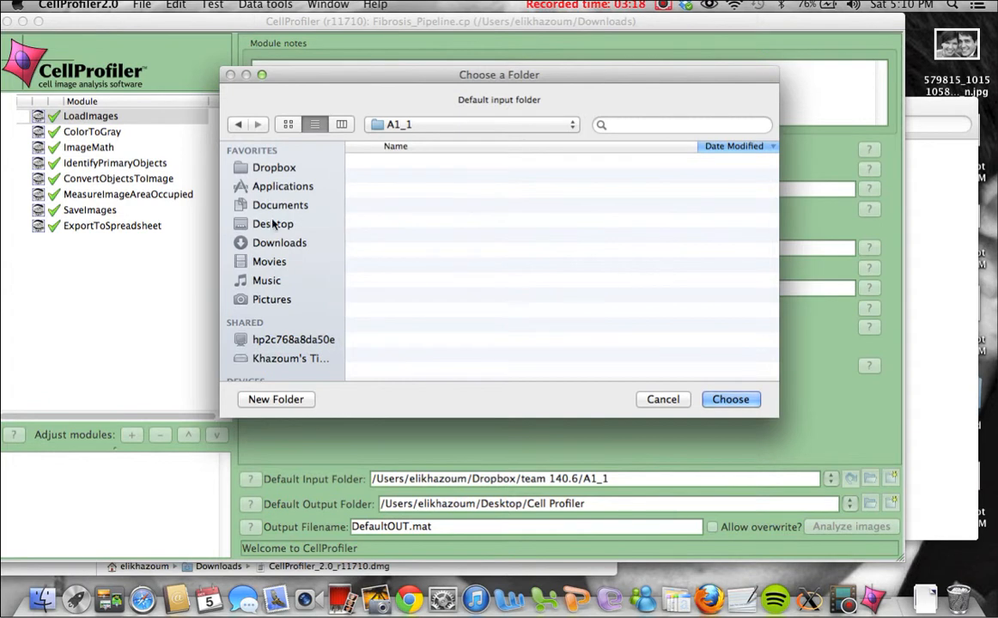
click(275, 225)
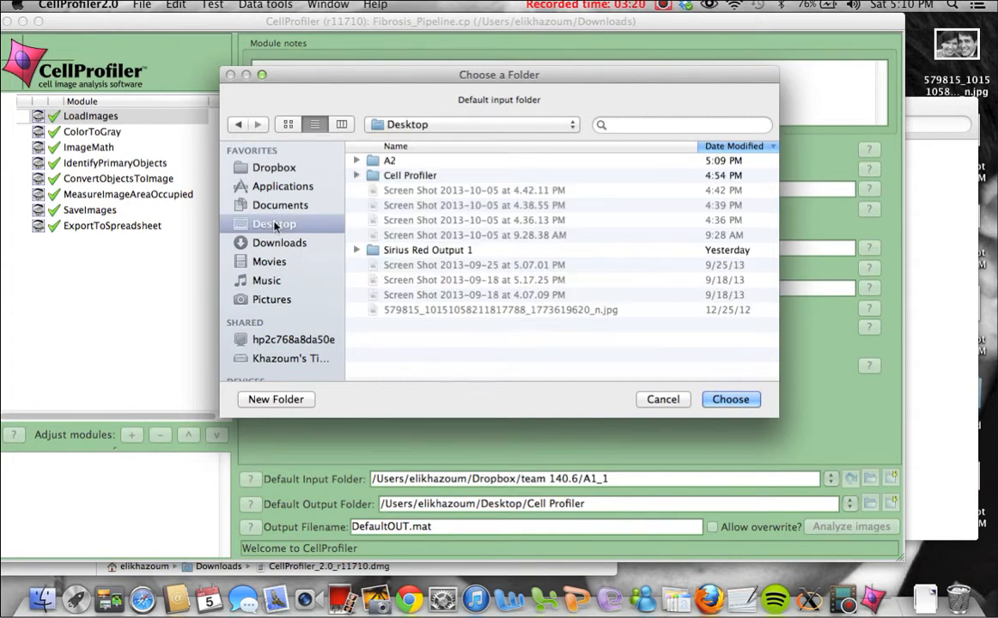
click(391, 162)
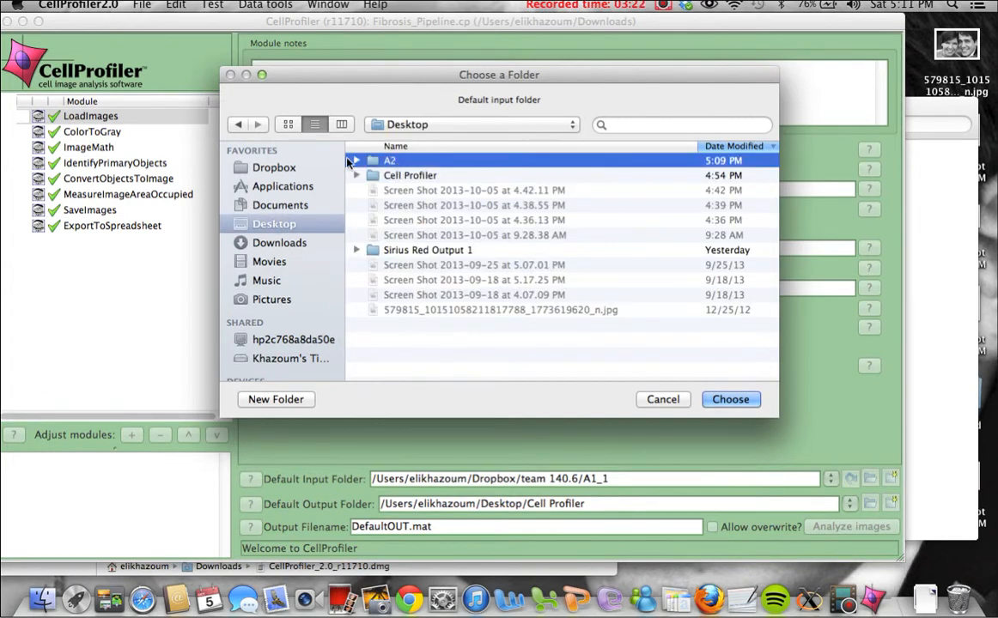
click(356, 161)
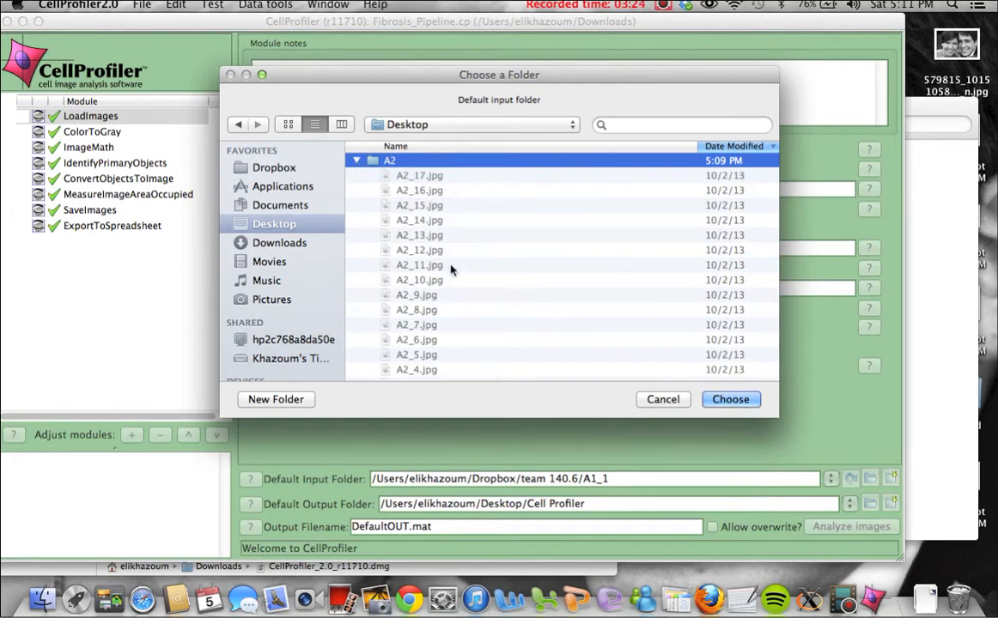
click(356, 162)
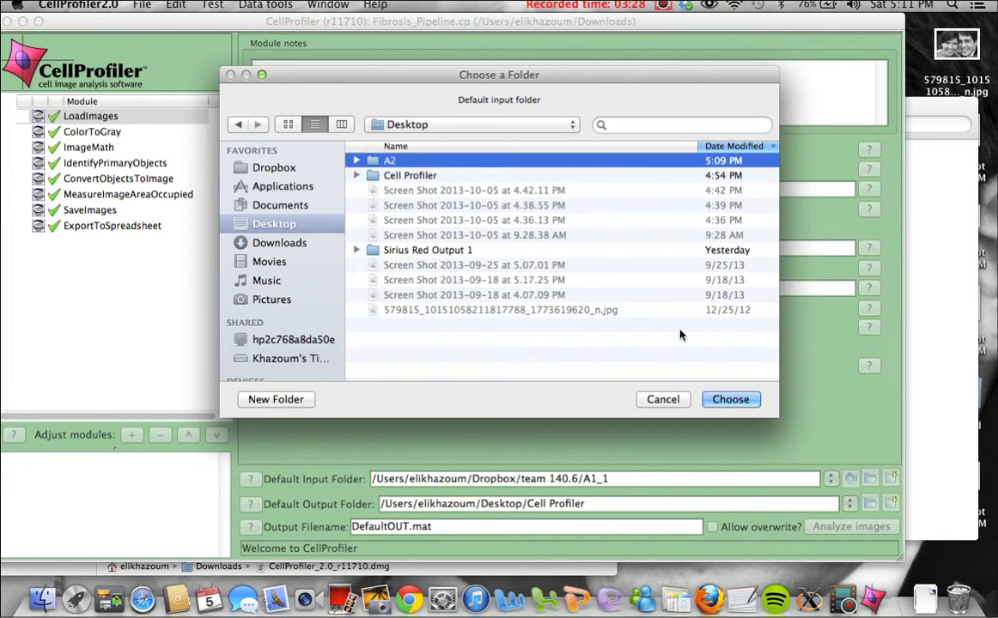
click(739, 401)
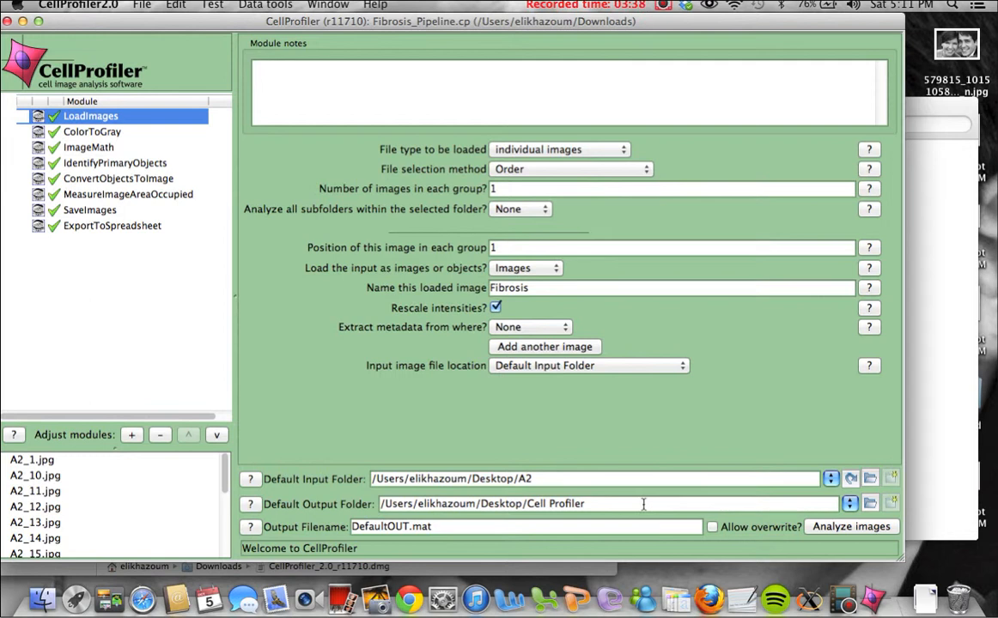
Step: Switch to Finder and move A1_samples_Image.csv and A1_samples.mat from the Desktop's Cell Profiler folder to the Trash
click(41, 599)
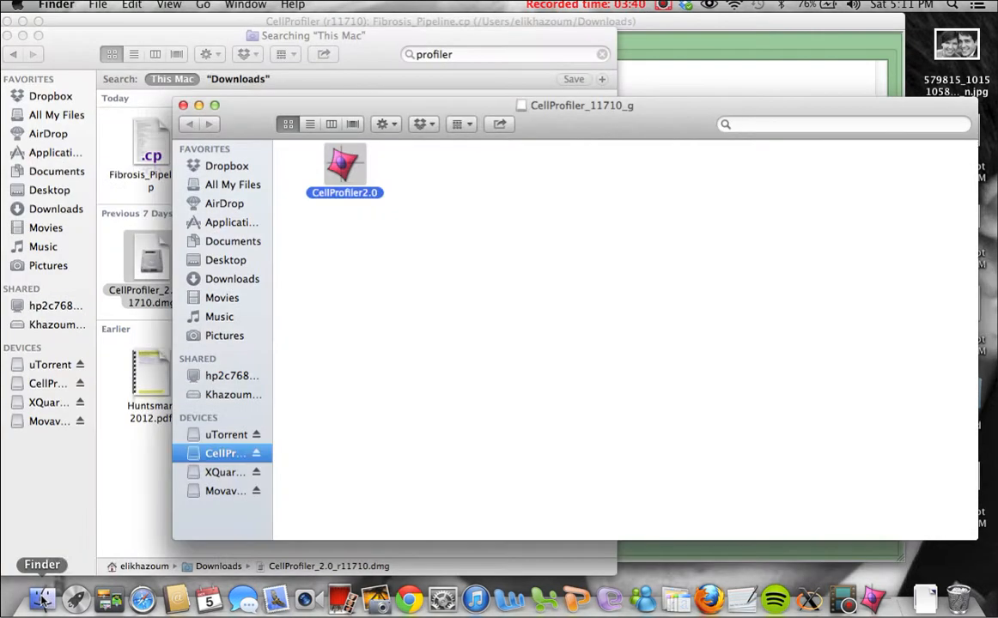
click(225, 258)
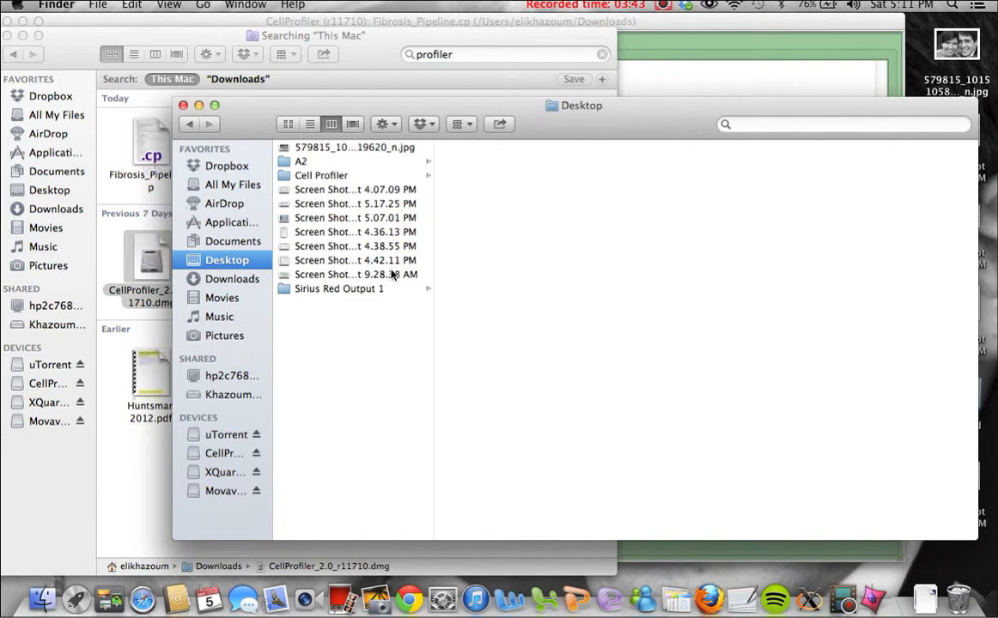
click(309, 178)
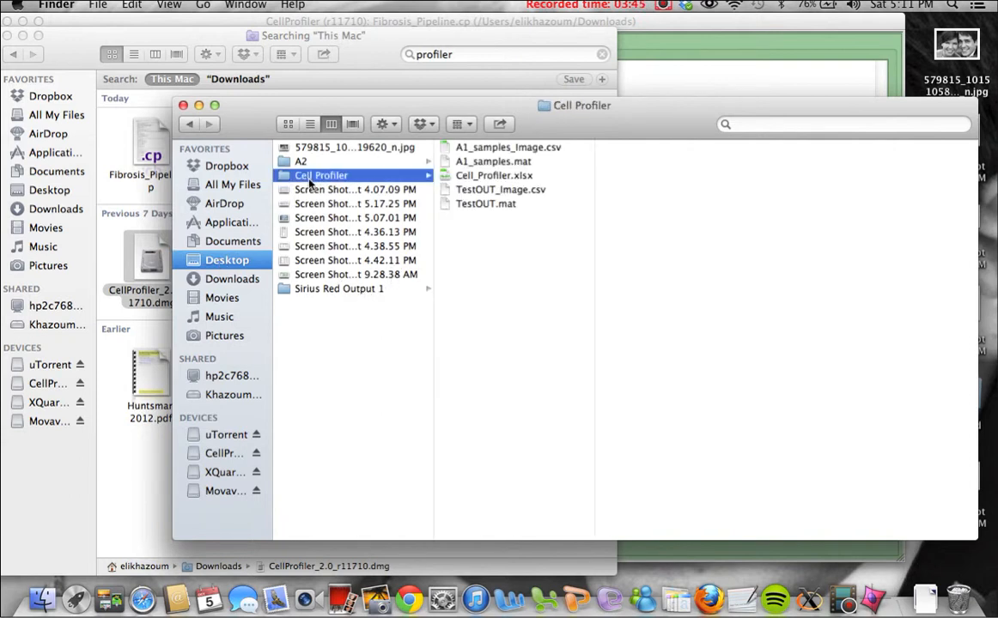
mouse_move(452, 147)
mouse_down()
mouse_move(458, 158)
mouse_move(448, 149)
mouse_up()
click(479, 149)
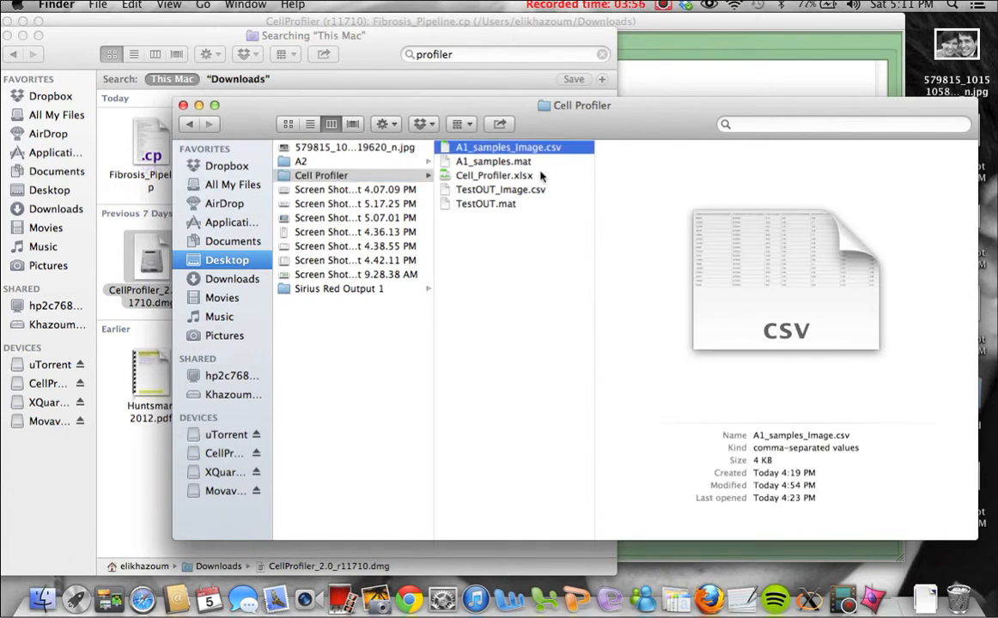
right_click(556, 147)
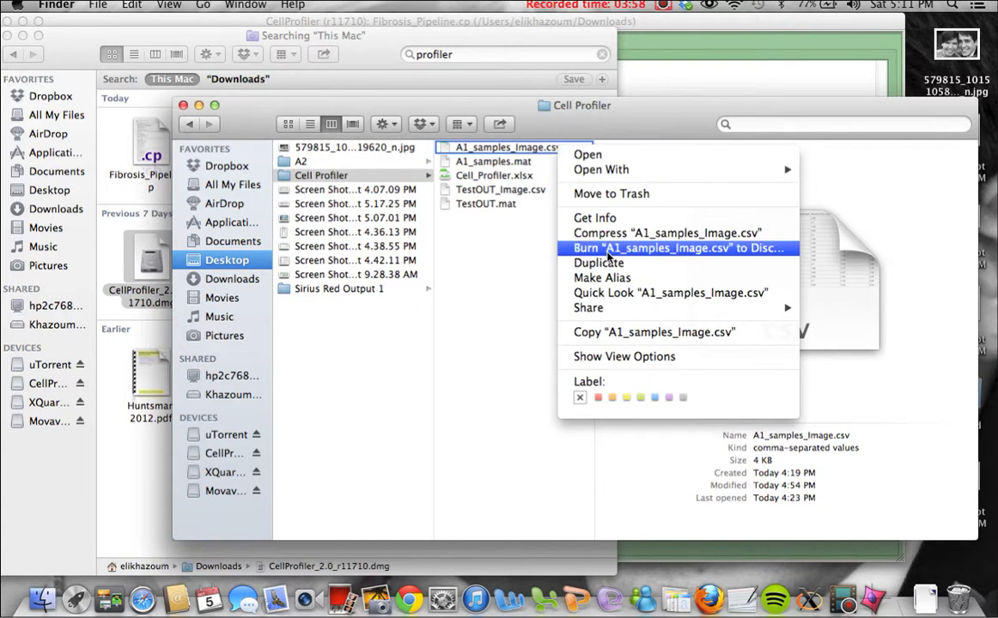
click(605, 193)
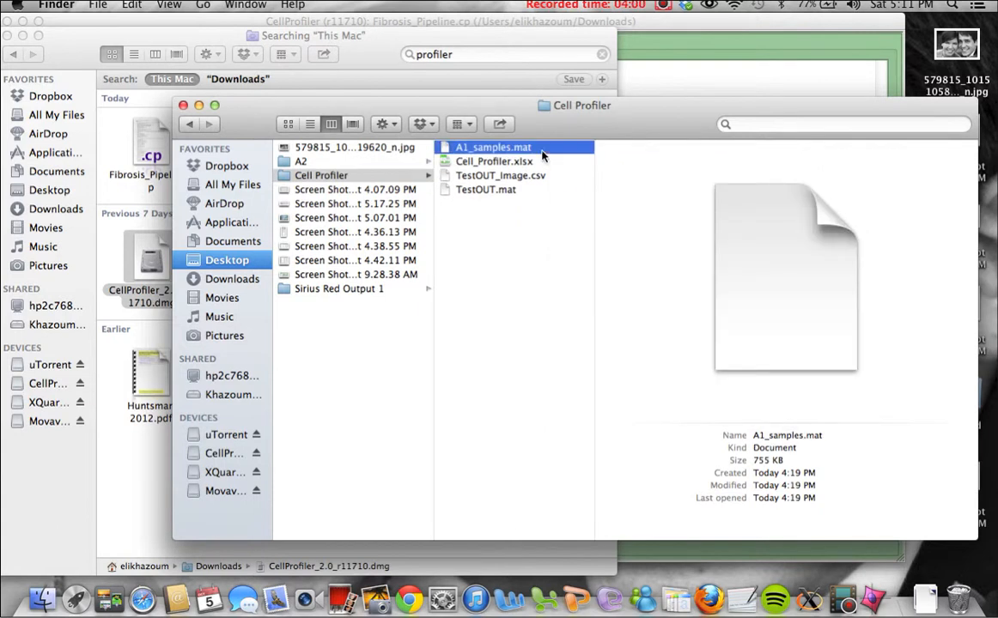
right_click(542, 155)
click(553, 177)
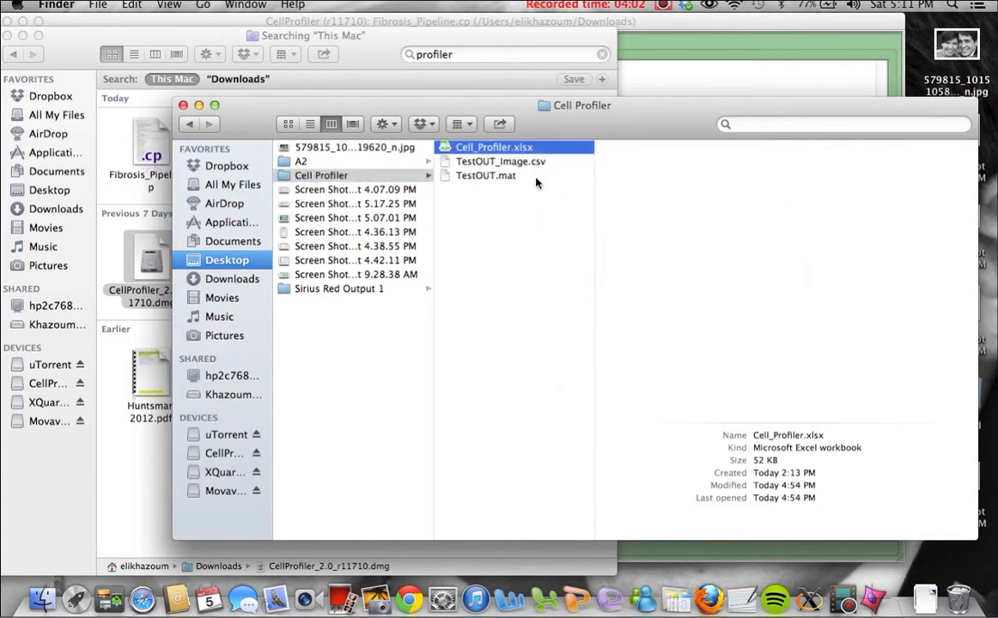
Step: Move TestOUT_Image.csv and TestOUT.mat to the Trash, and clear the Finder windows away
click(530, 162)
shift+click(550, 176)
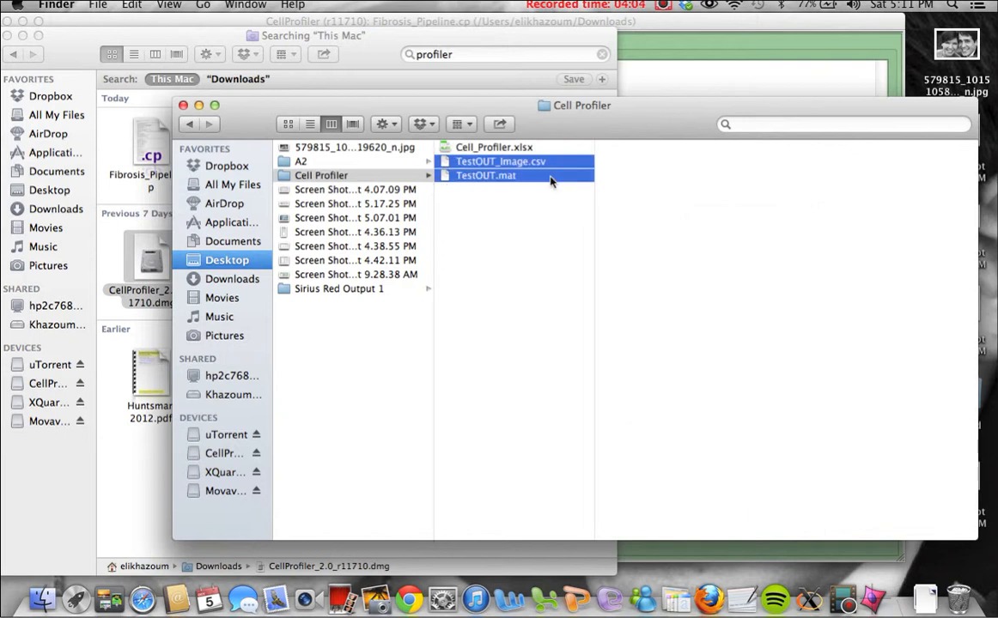
right_click(549, 179)
click(593, 248)
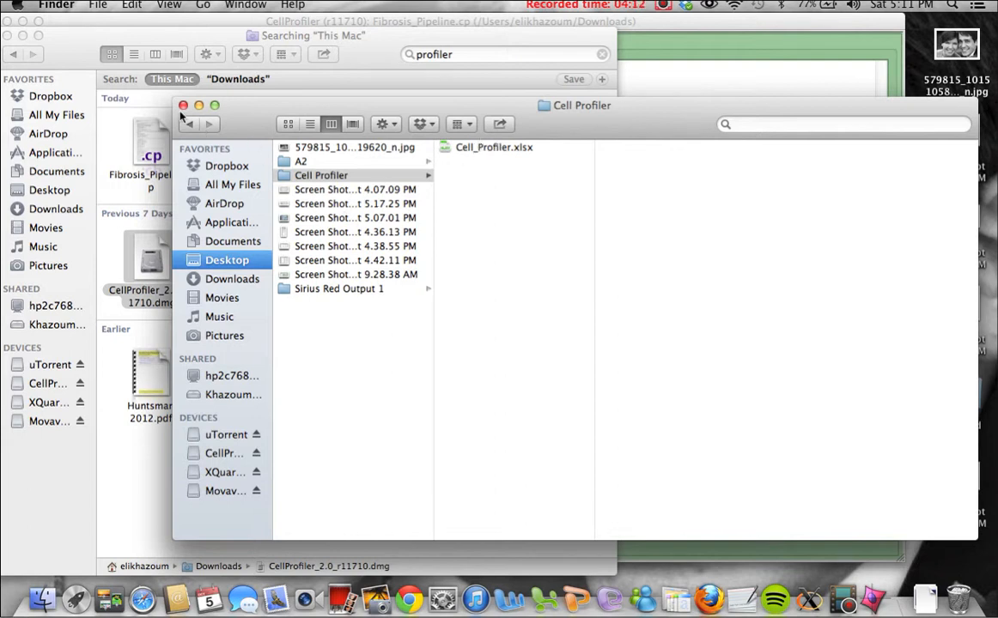
click(182, 104)
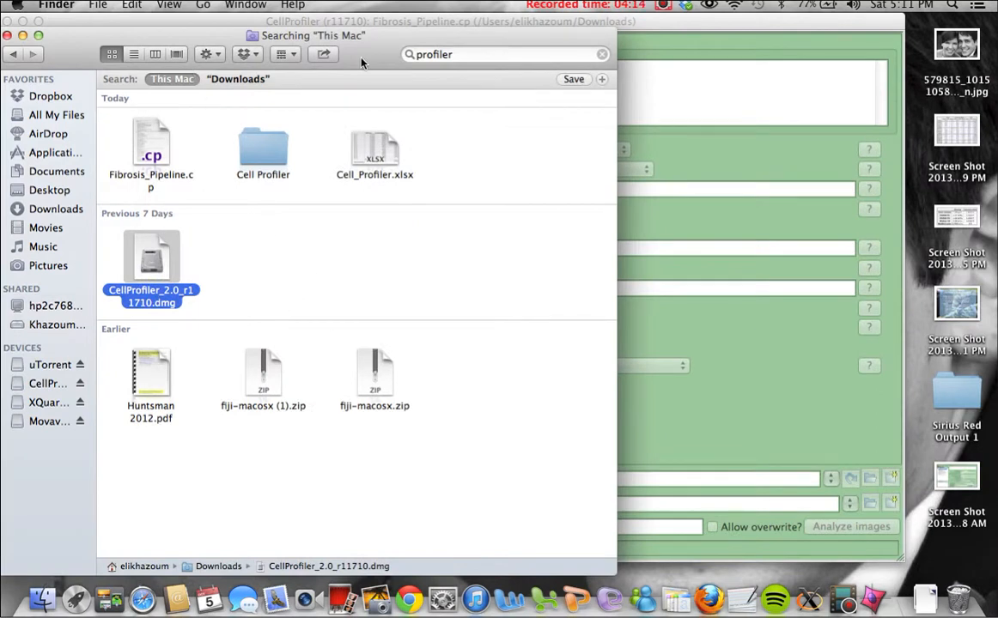
click(22, 35)
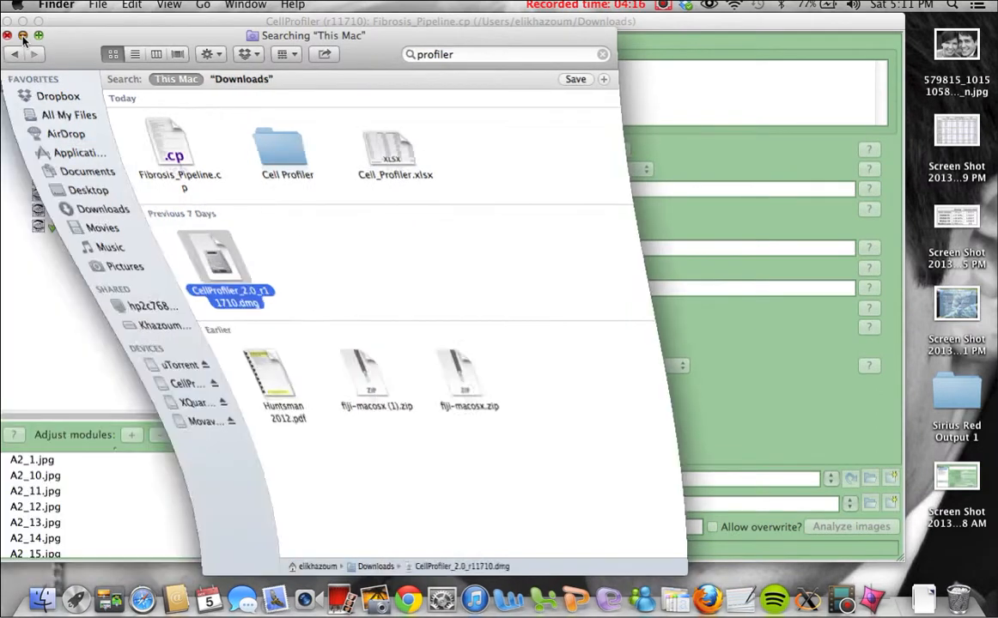
Step: In CellProfiler, choose the Desktop's Cell Profiler folder as the default output folder
click(820, 511)
click(869, 505)
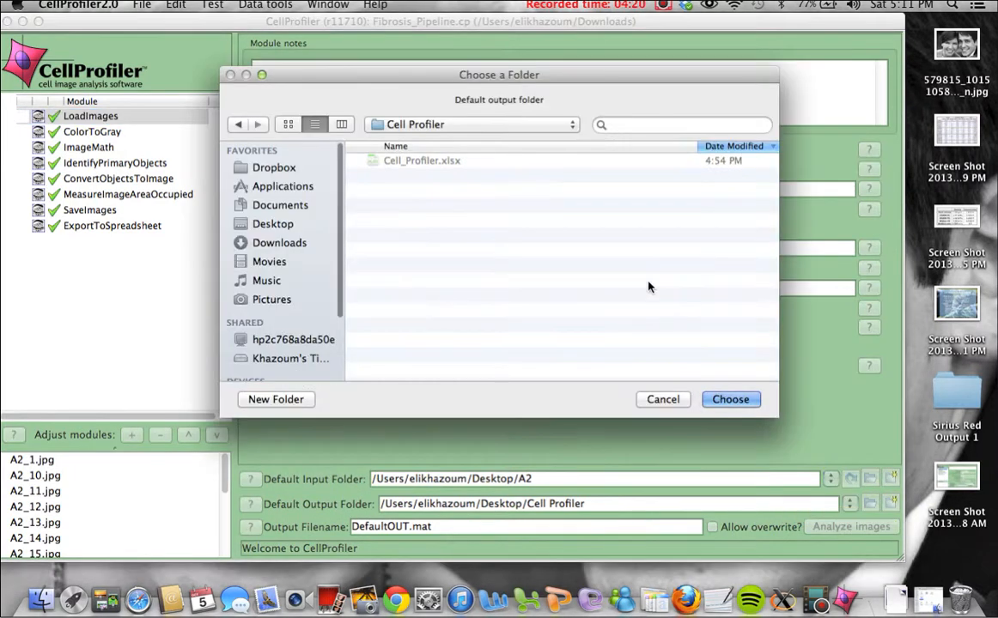
click(262, 224)
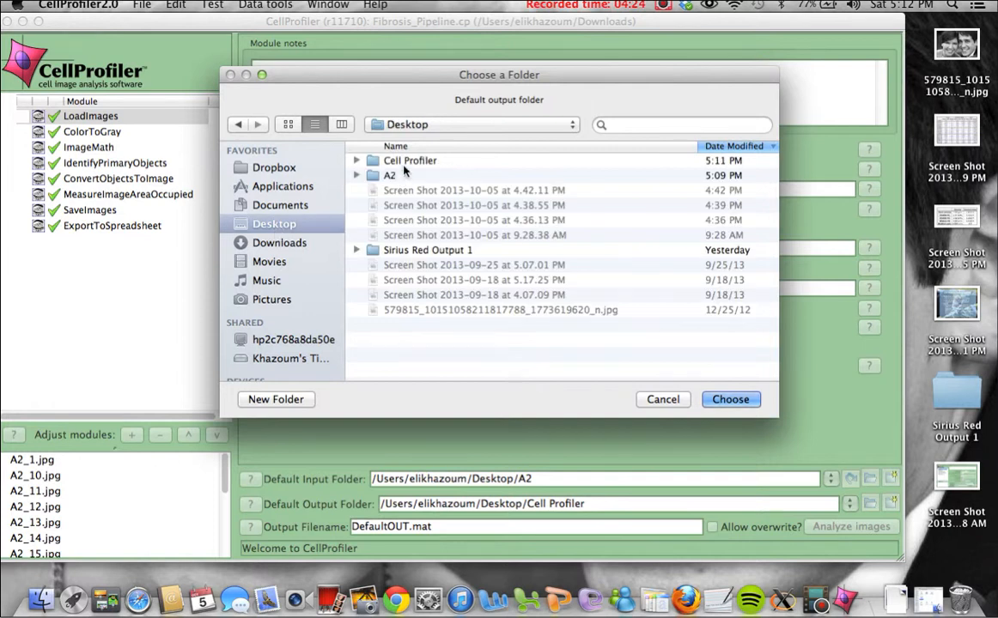
click(407, 162)
click(732, 397)
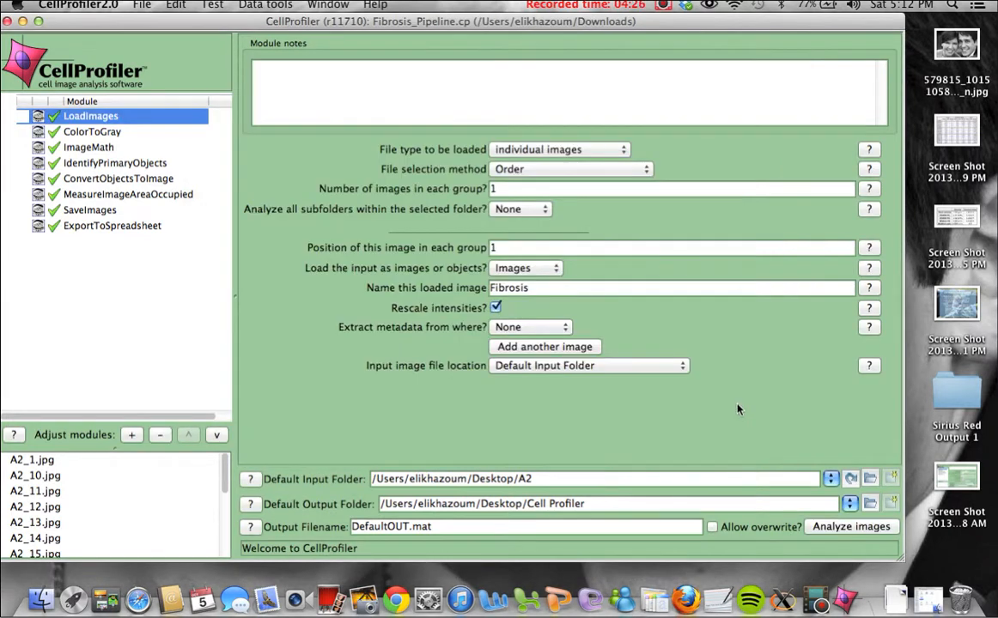
Step: Name the output file A2_Data.mat and start analyzing the images
click(408, 528)
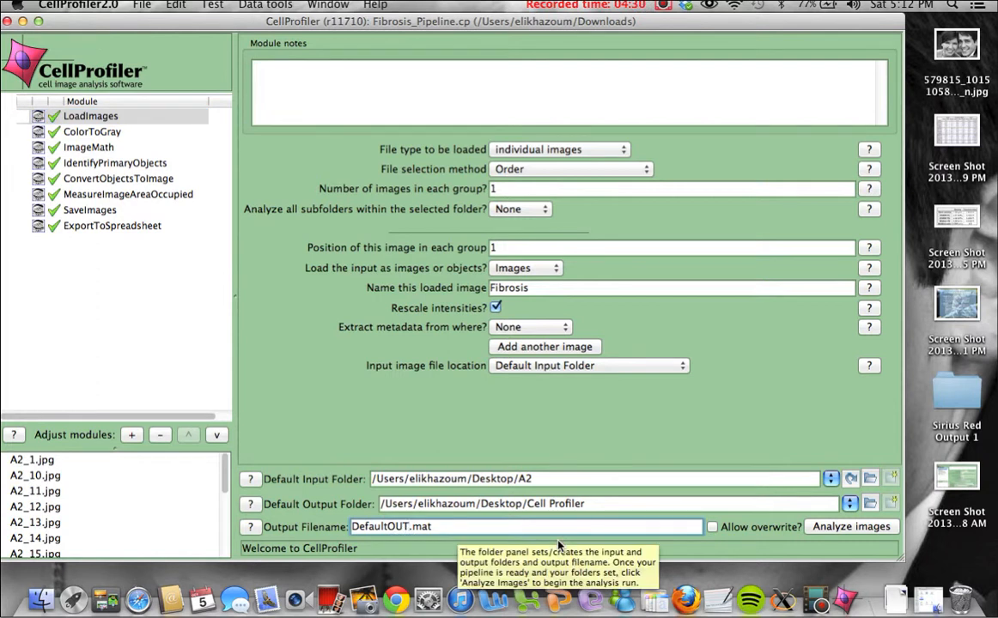
key(BackSpace)
key(BackSpace)
key(BackSpace)
key(BackSpace)
key(BackSpace)
key(BackSpace)
key(BackSpace)
key(BackSpace)
key(BackSpace)
key(BackSpace)
text(A)
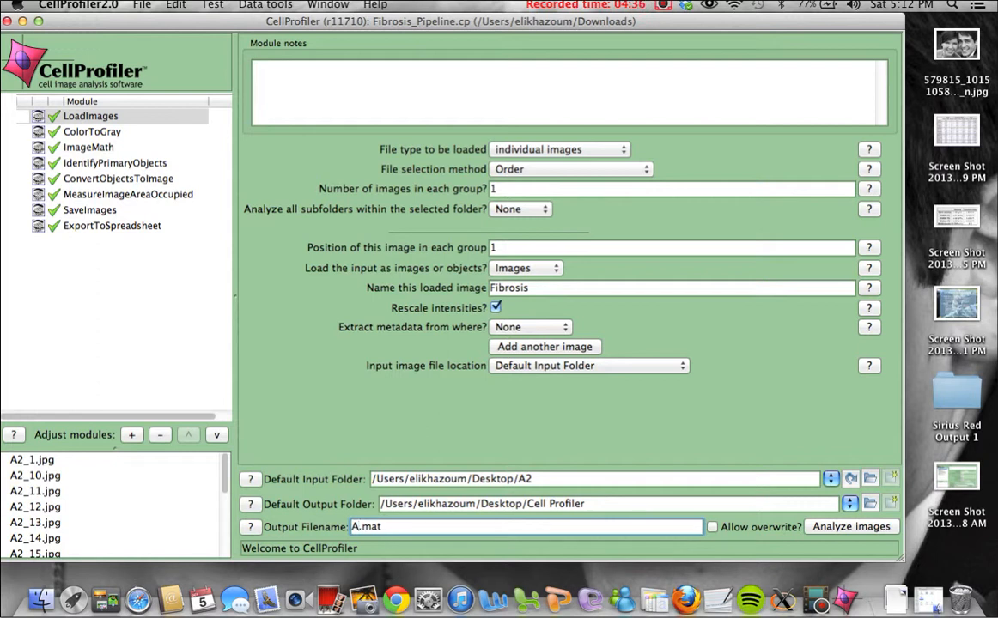
text(2_Data)
click(841, 533)
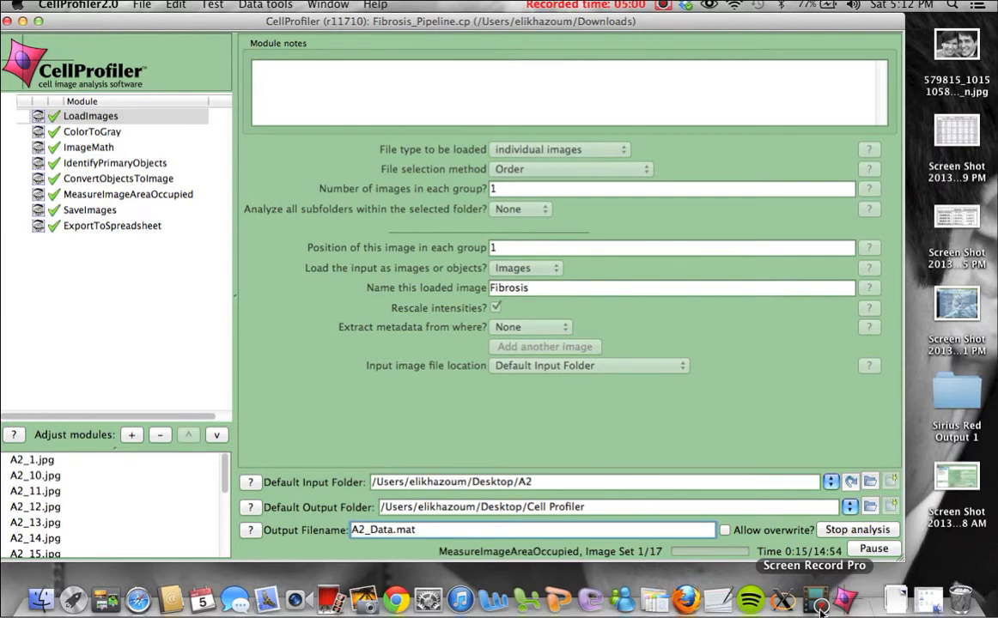
click(817, 601)
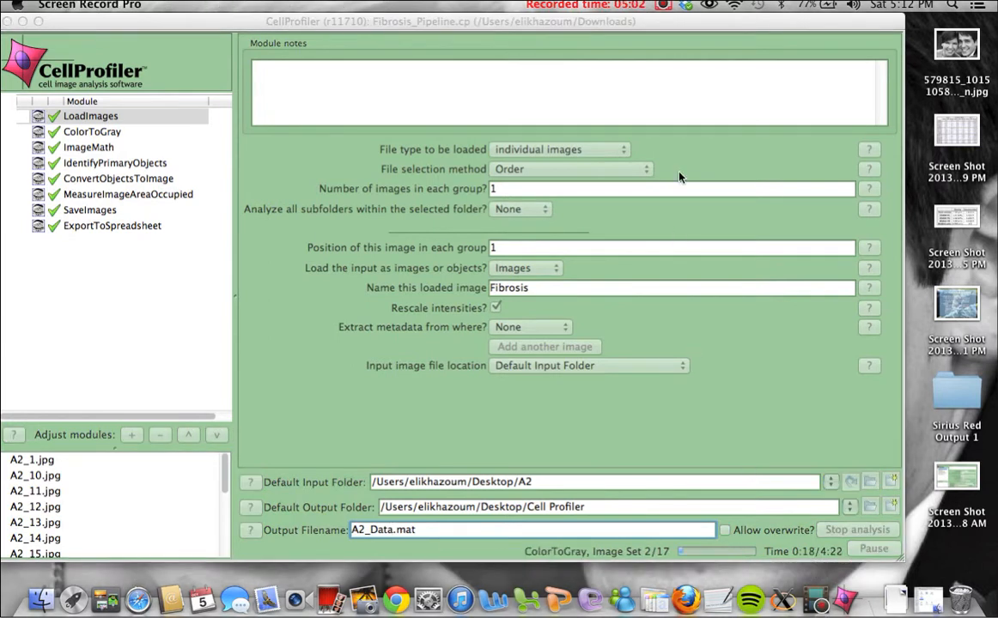
click(665, 5)
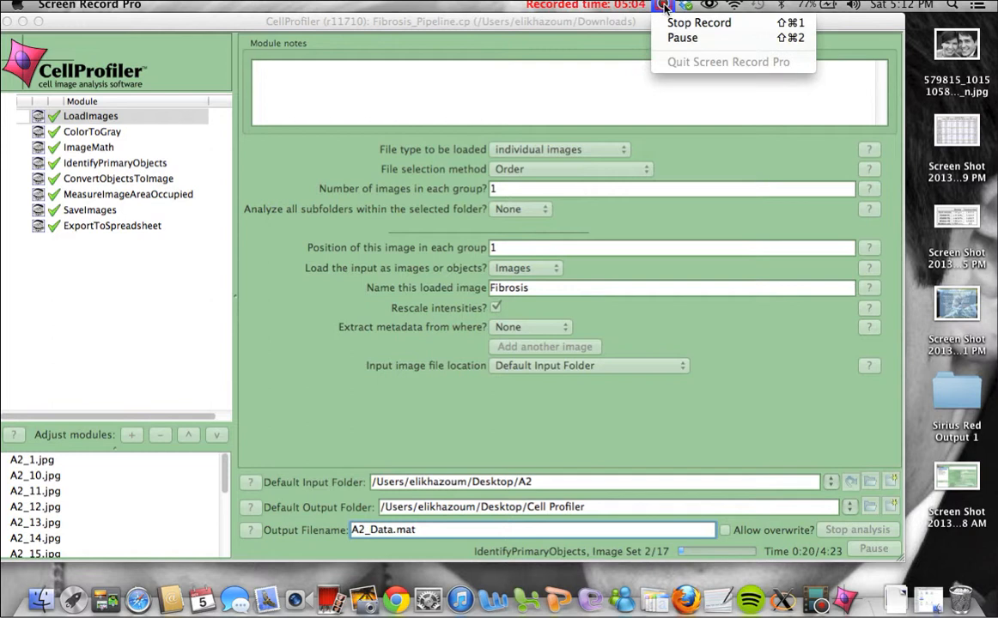
click(686, 37)
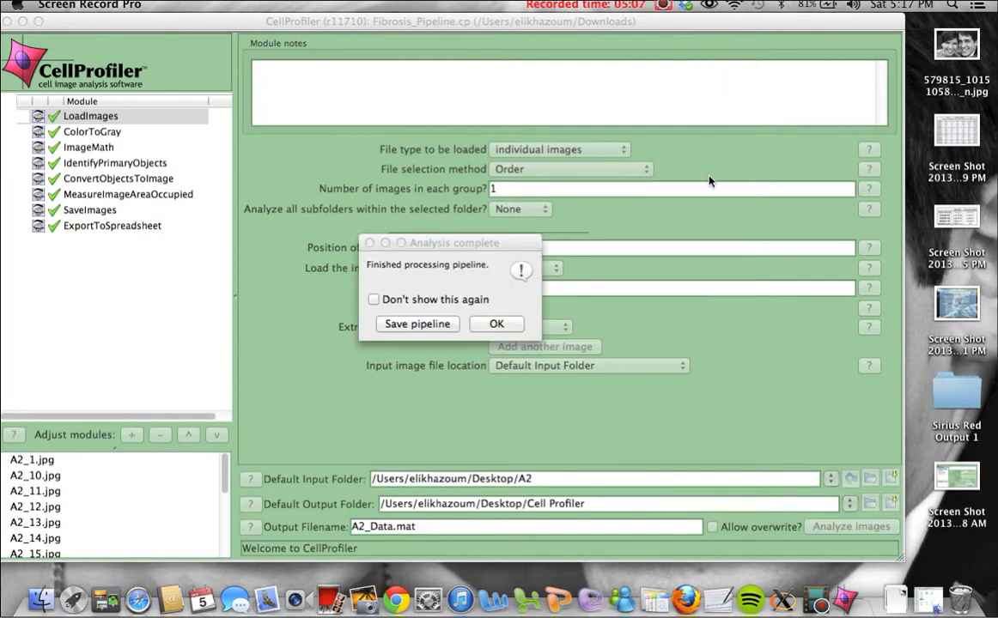
Step: Dismiss the analysis completion notice without saving the pipeline
click(513, 329)
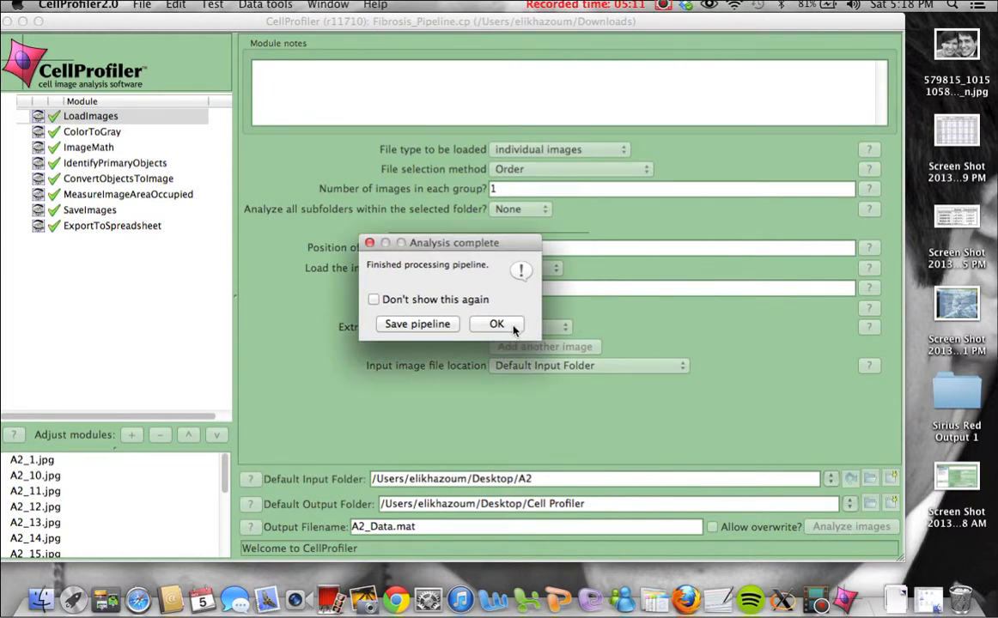
click(497, 324)
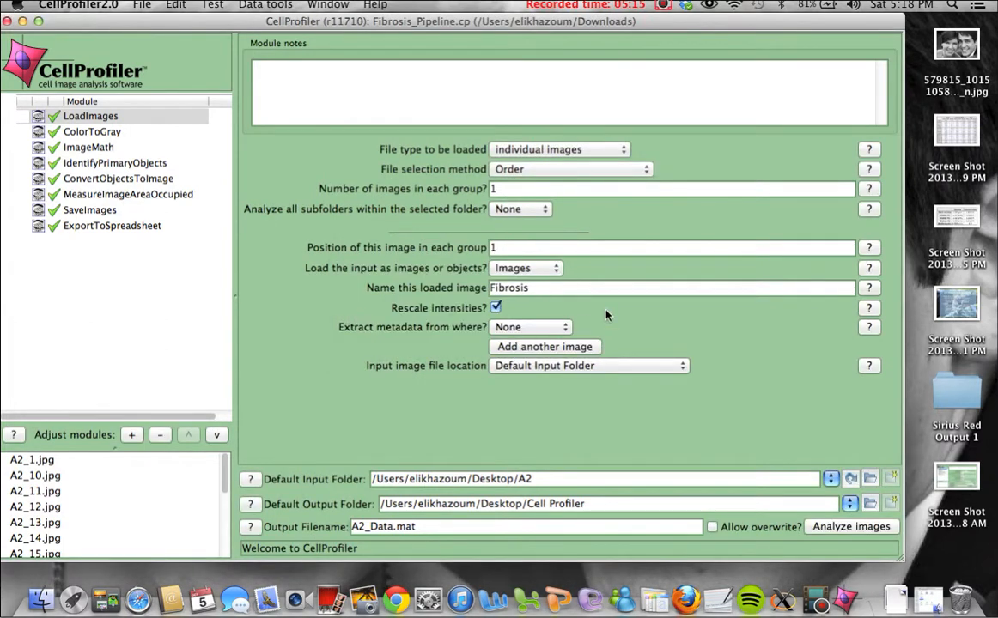
key(ctrl+Up)
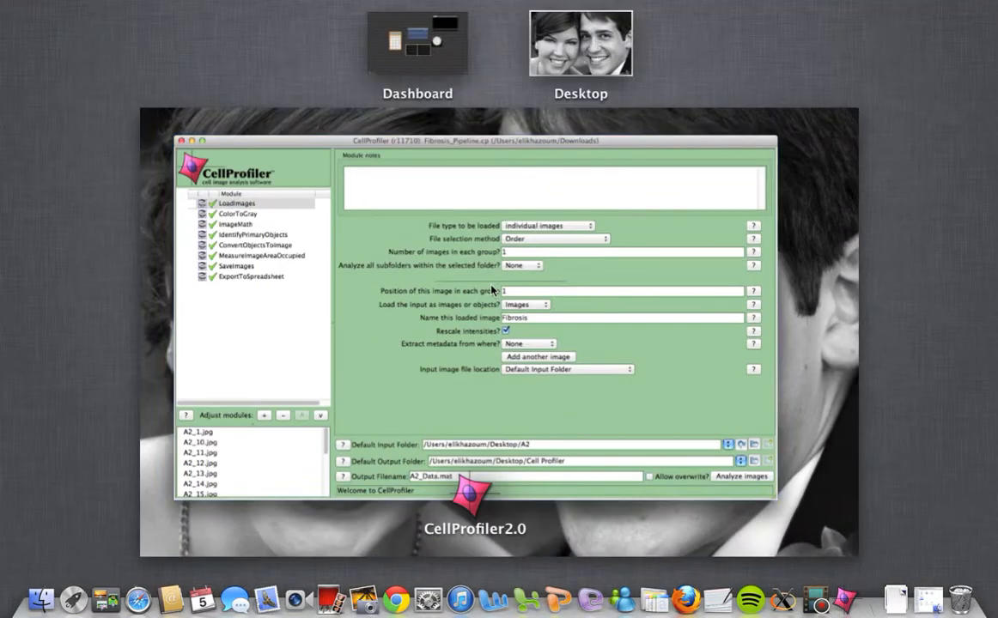
click(563, 341)
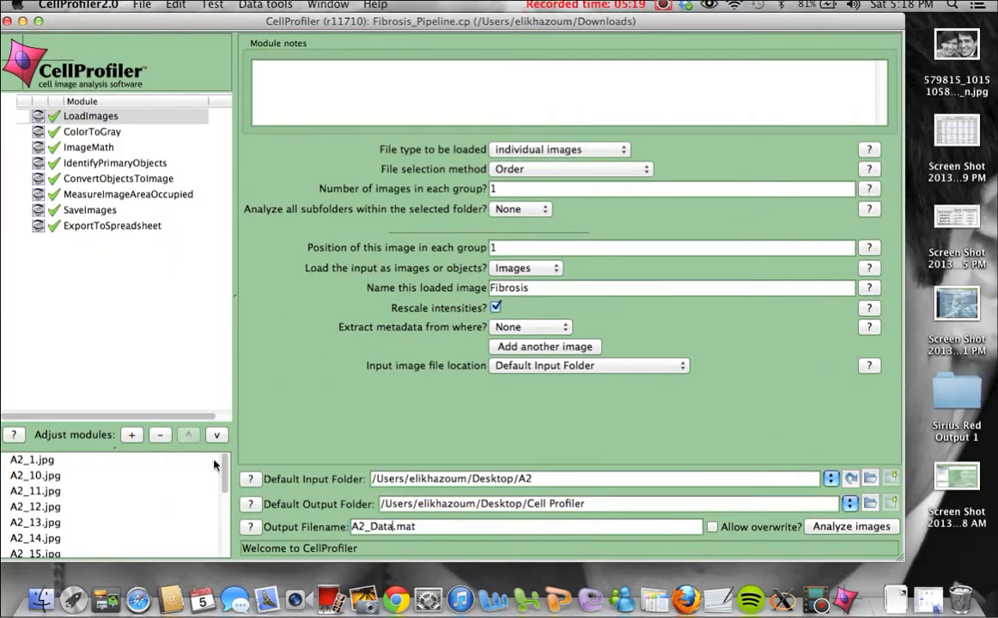
Step: Switch to Finder to review the generated files in the Cell Profiler folder, and preview the source image A2_1.jpg in the A2 folder
click(43, 600)
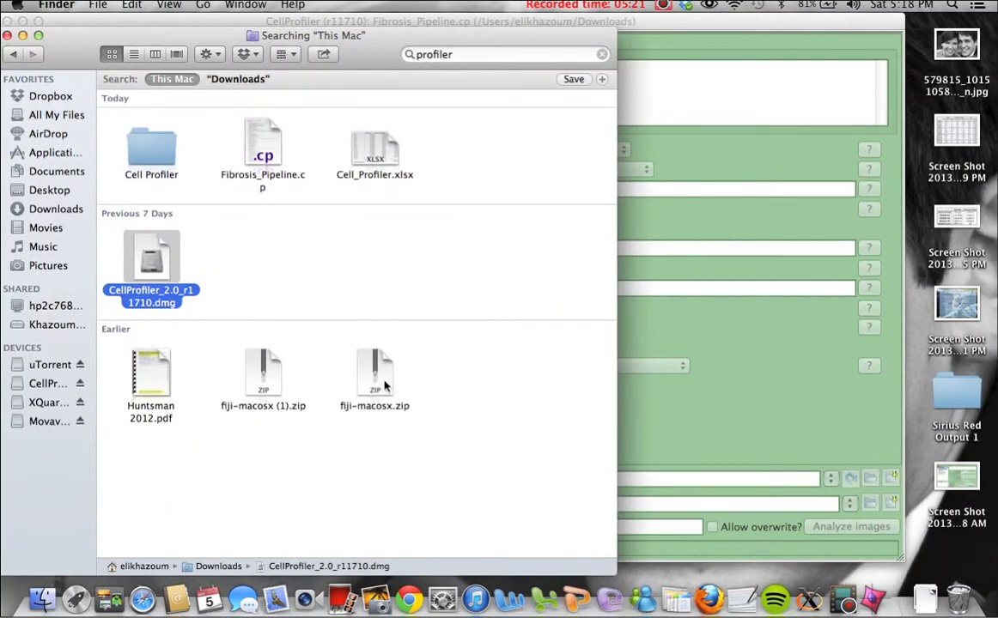
double_click(143, 139)
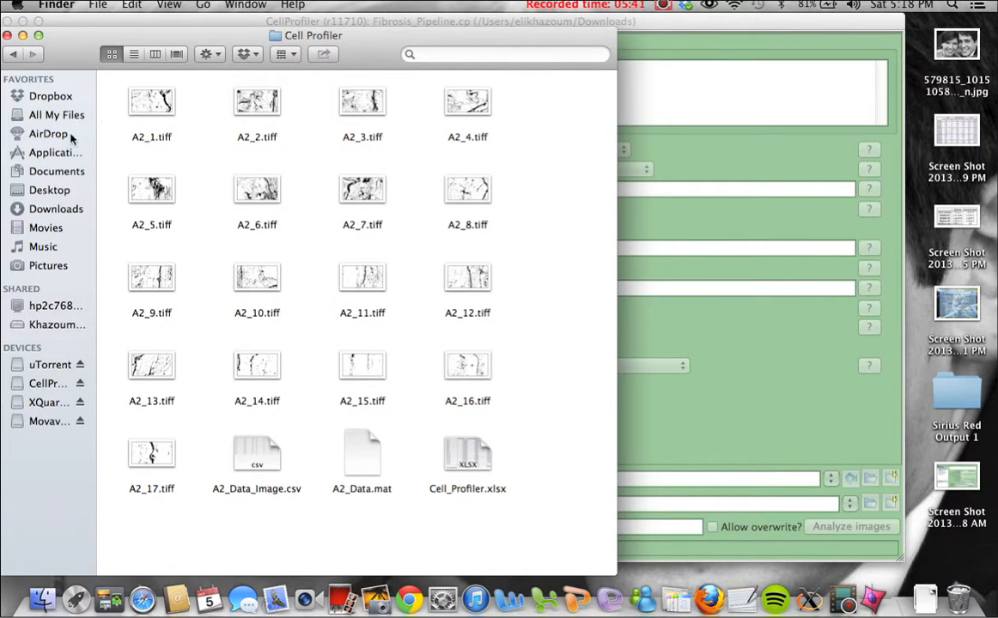
click(50, 190)
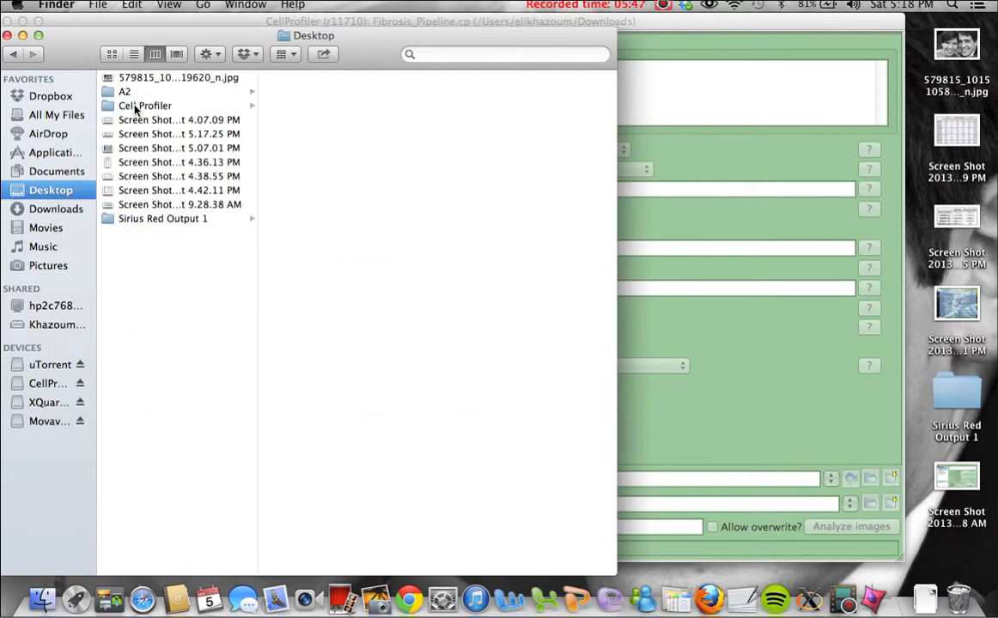
click(113, 91)
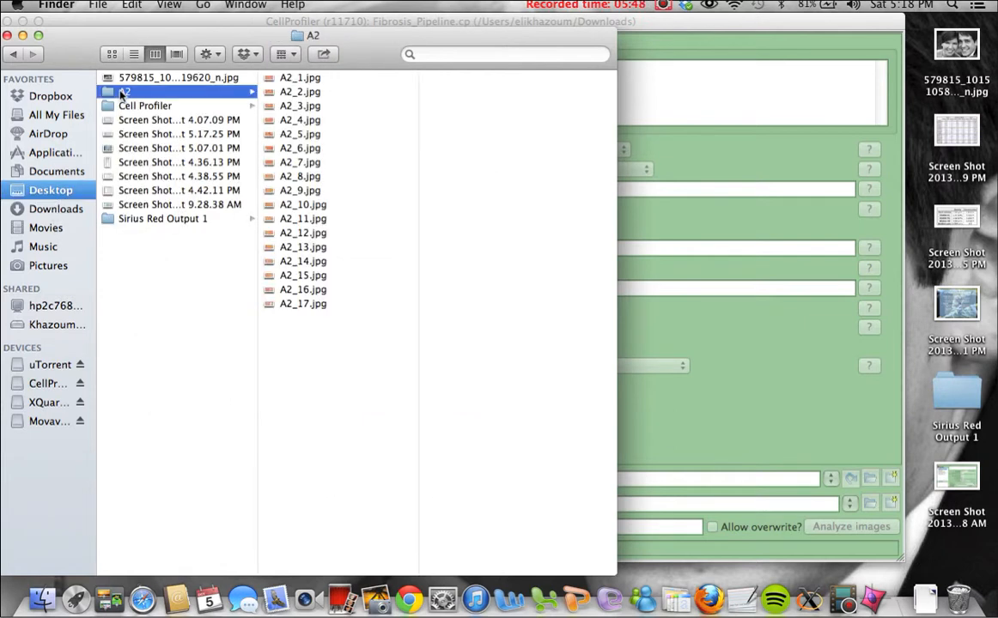
click(331, 80)
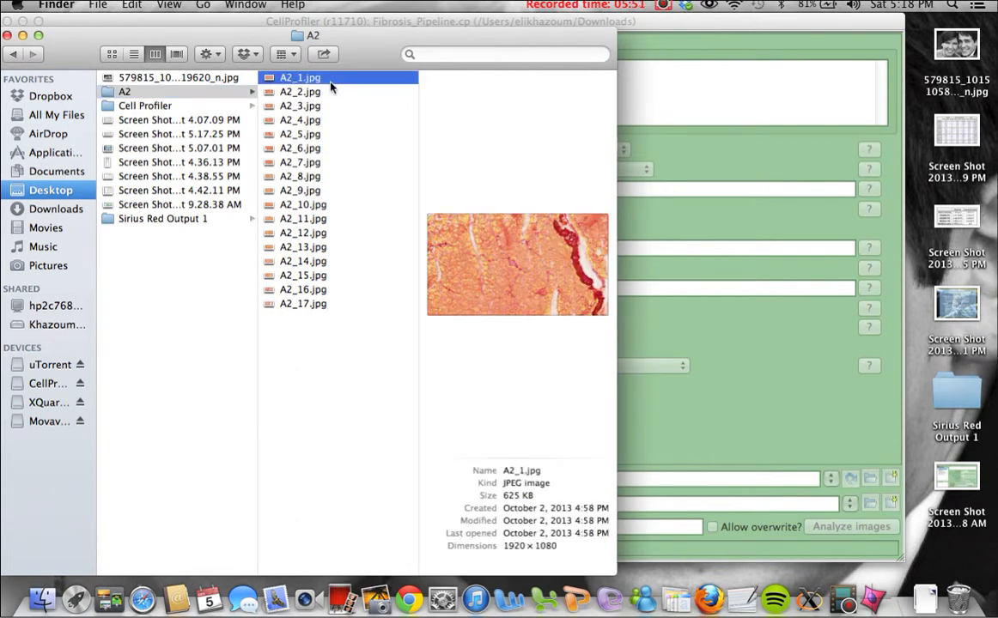
Step: Move all the JPG images in the A2 folder, A2_1.jpg to A2_17.jpg, into the Desktop's Cell Profiler folder
key(super+a)
right_click(363, 133)
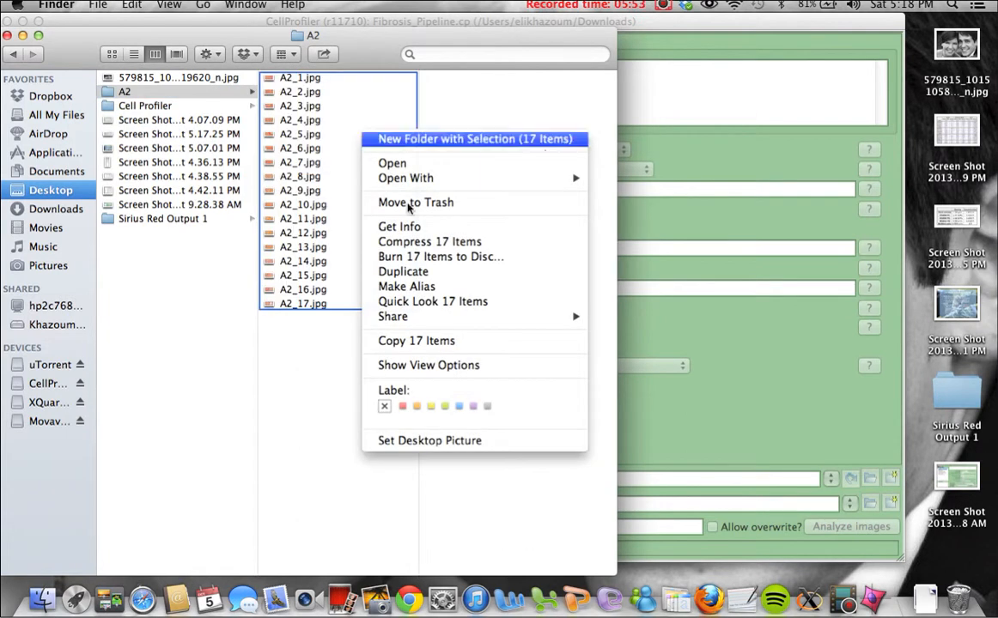
click(327, 120)
drag(348, 119, 309, 150)
click(206, 359)
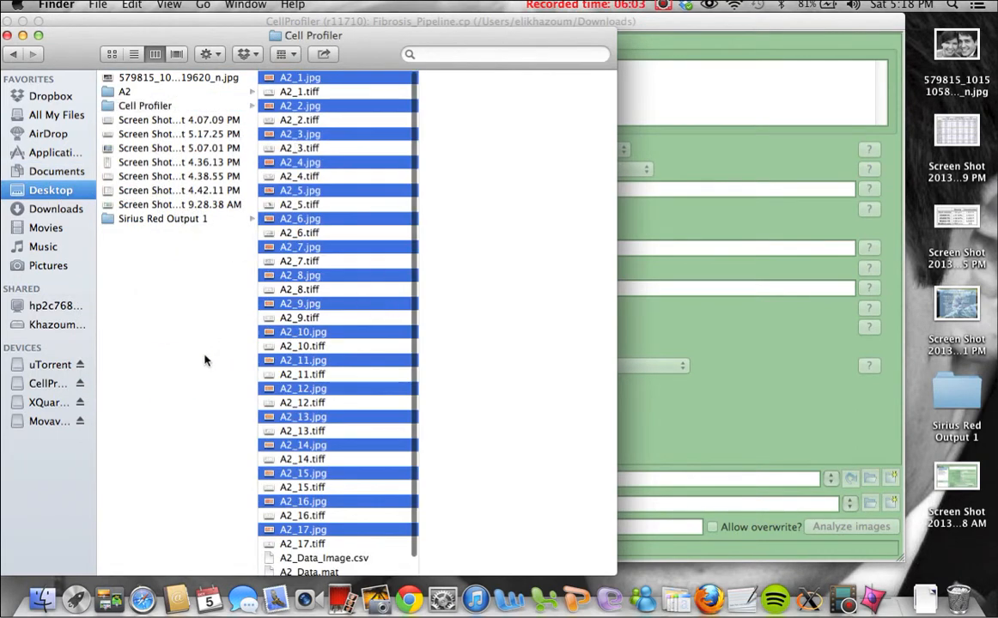
Step: Open A2_1.tiff from the Cell Profiler folder and shrink its window to about half the screen, off the file list
click(144, 104)
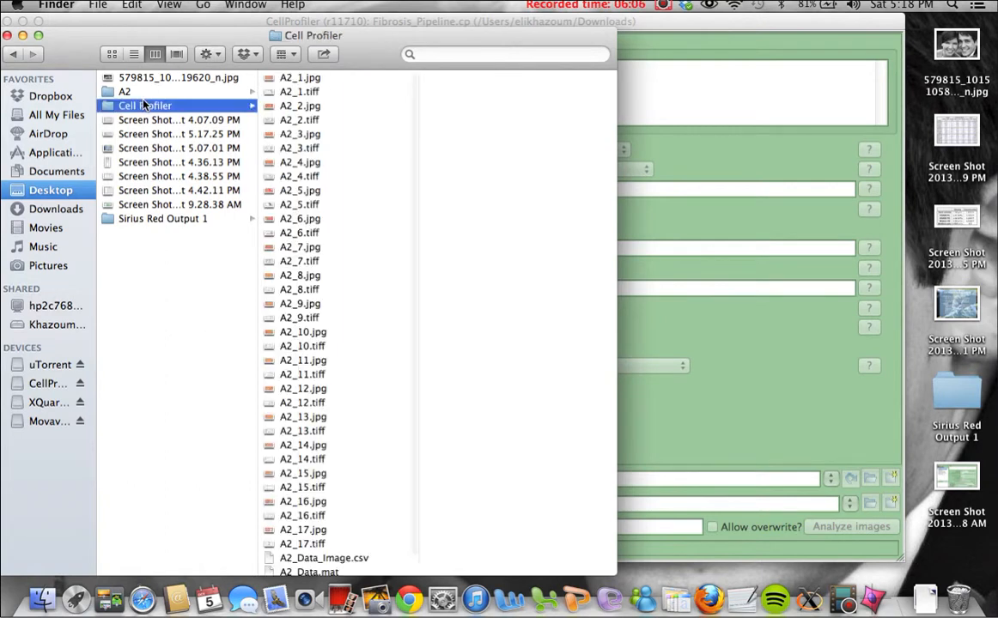
double_click(300, 93)
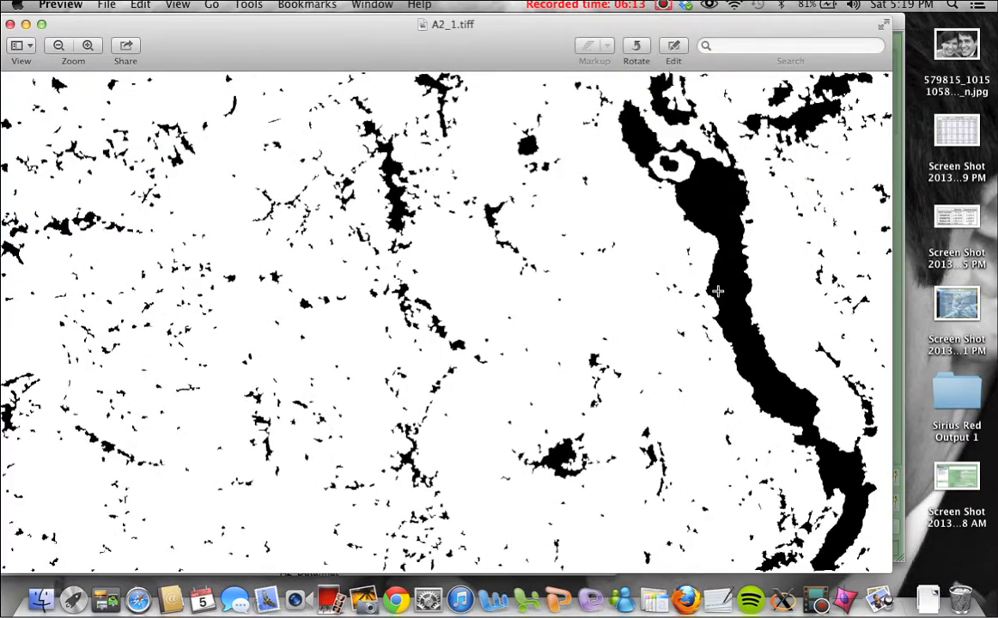
drag(891, 572, 538, 571)
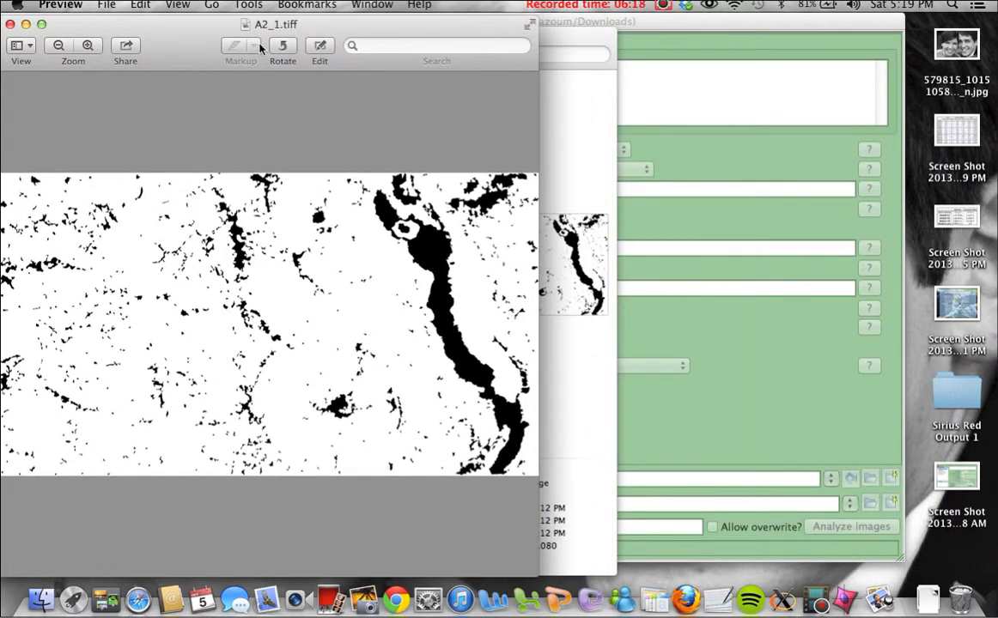
drag(271, 36, 771, 51)
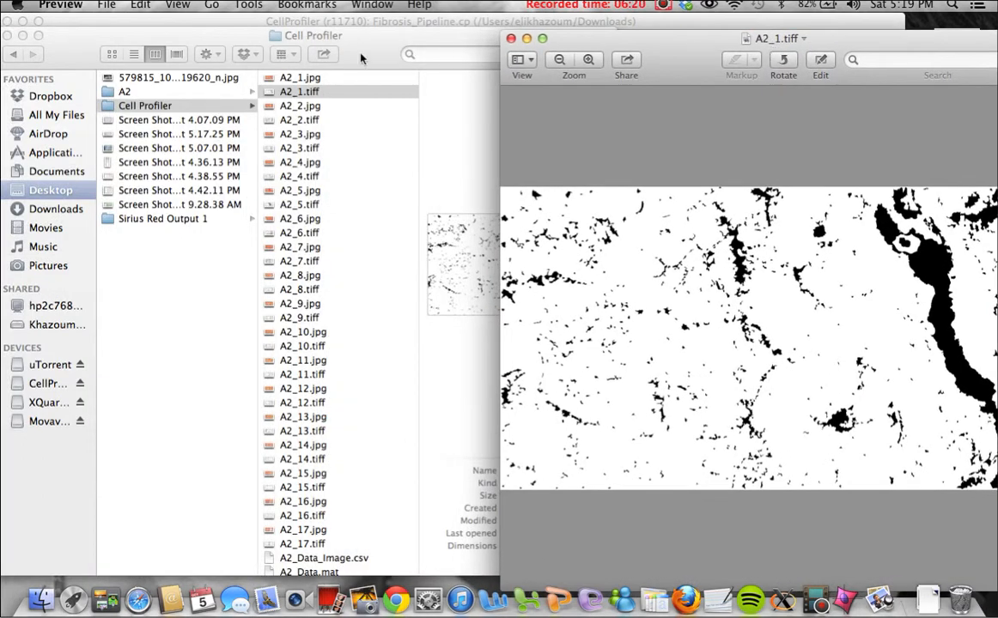
Step: Open A2_1.jpg beside A2_1.tiff to compare the stained tissue with the detected collagen, and close both images when done
double_click(295, 79)
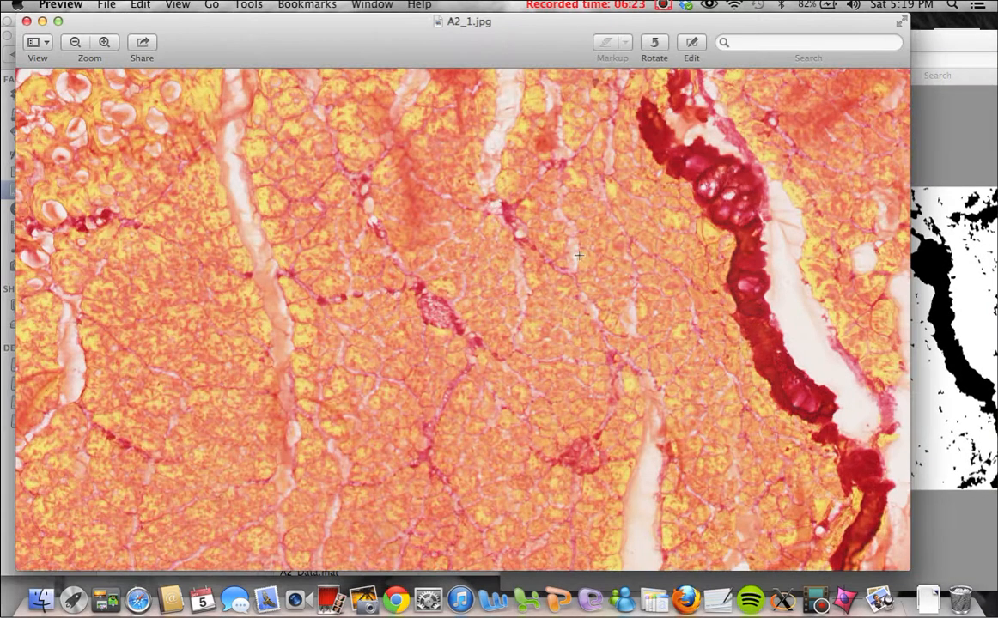
drag(908, 567, 498, 584)
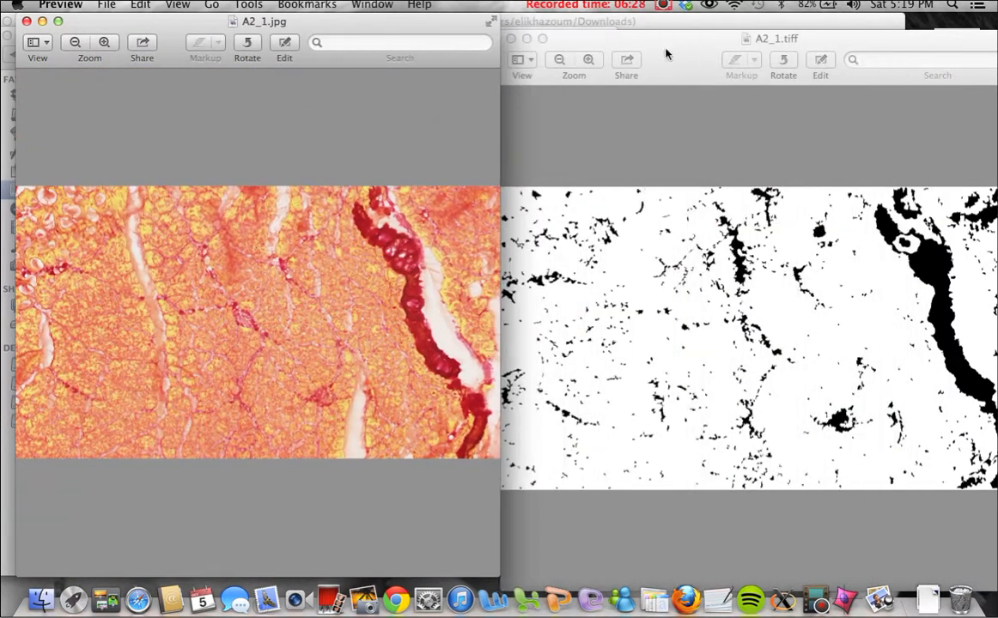
click(555, 43)
drag(582, 32, 638, 22)
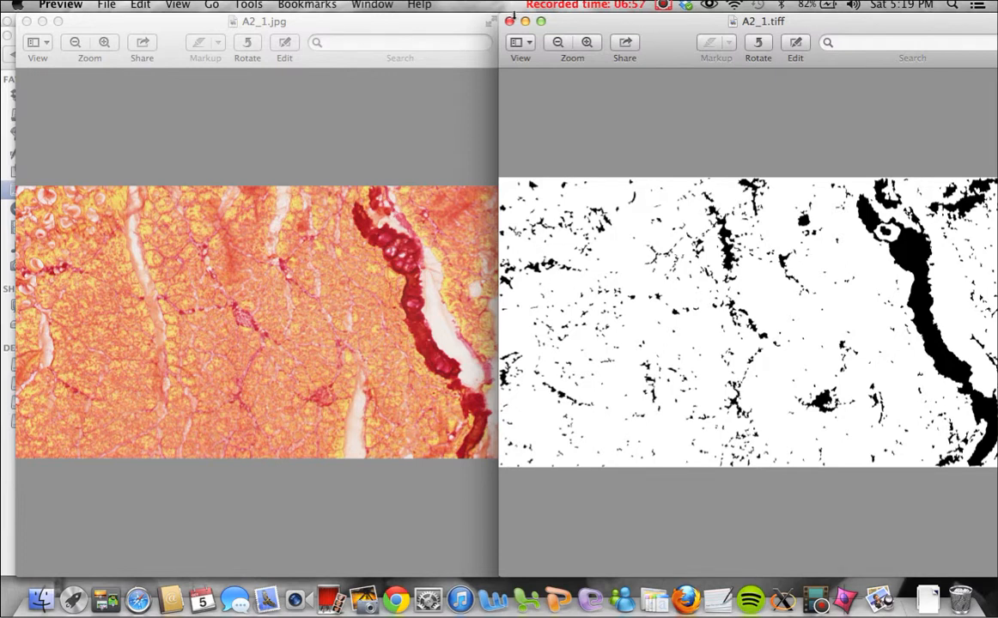
click(509, 21)
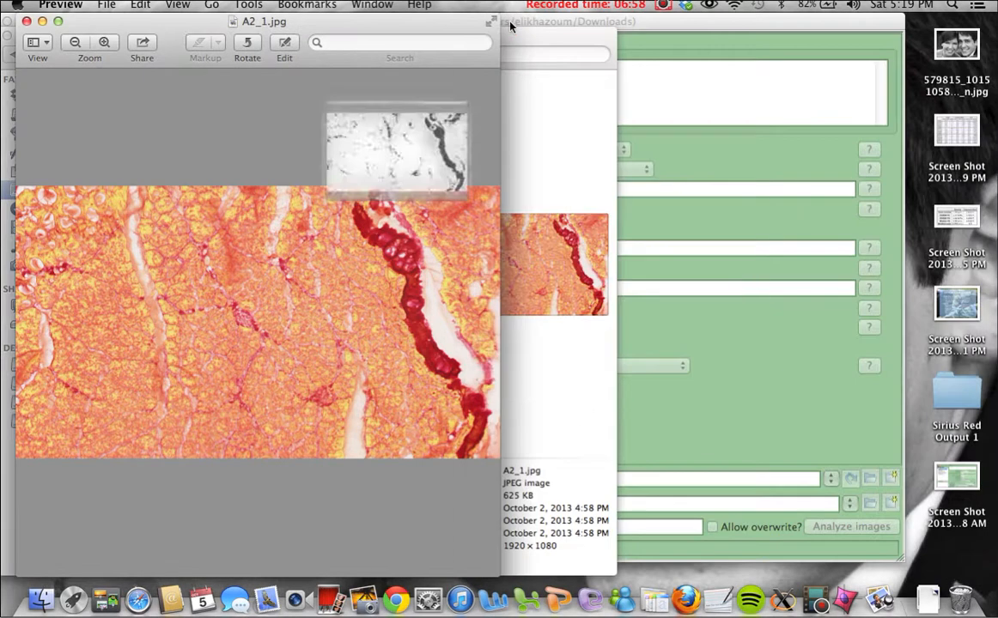
click(26, 20)
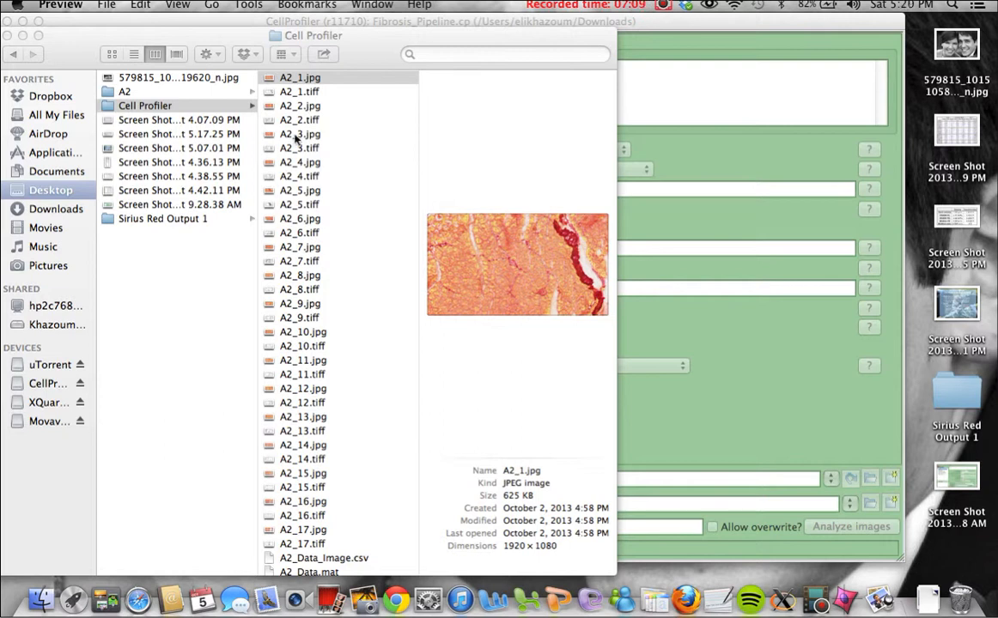
Step: Check the output filename in CellProfiler, return to the Cell Profiler folder in Finder, and open A2_Data_Image.csv in Excel
scroll(311, 386, down, 1)
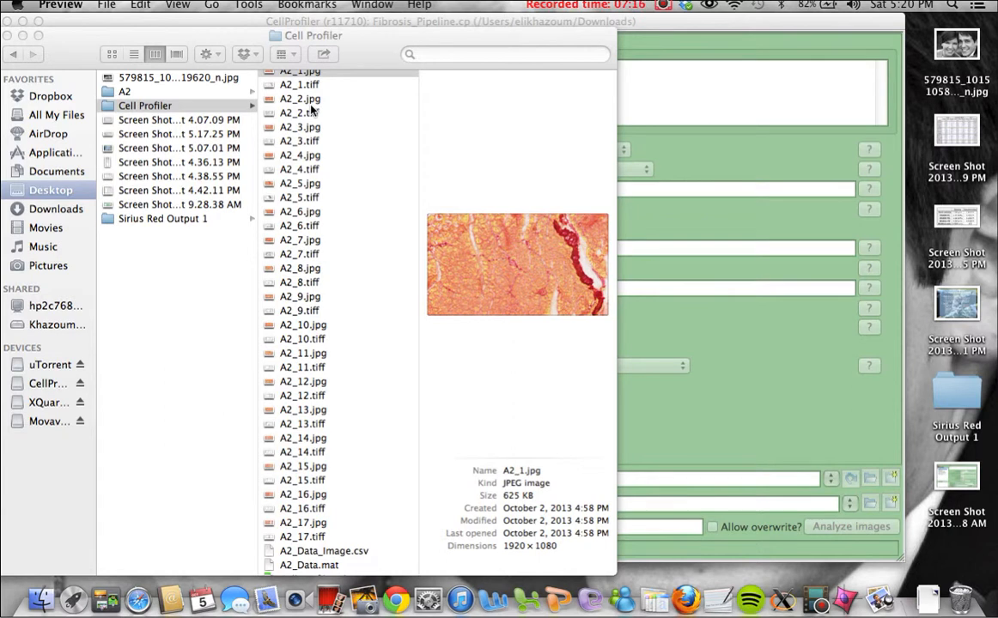
scroll(312, 108, up, 1)
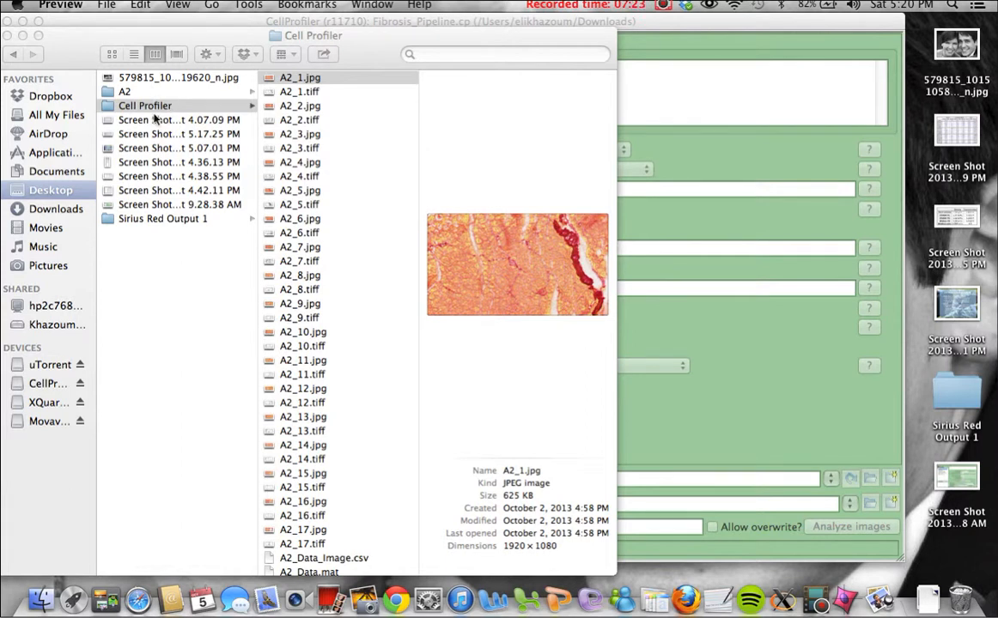
scroll(344, 312, down, 1)
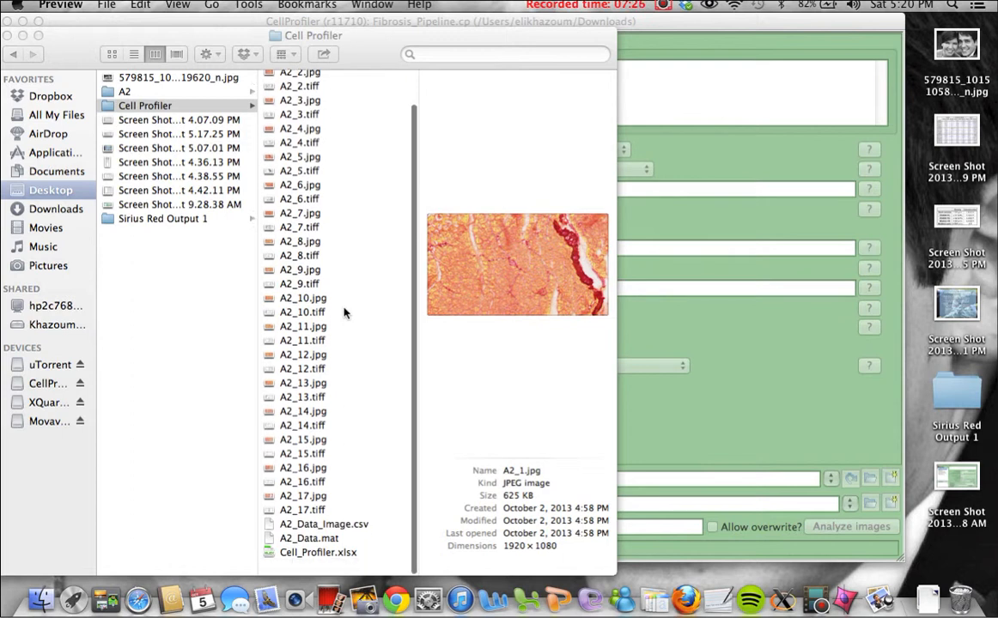
click(681, 284)
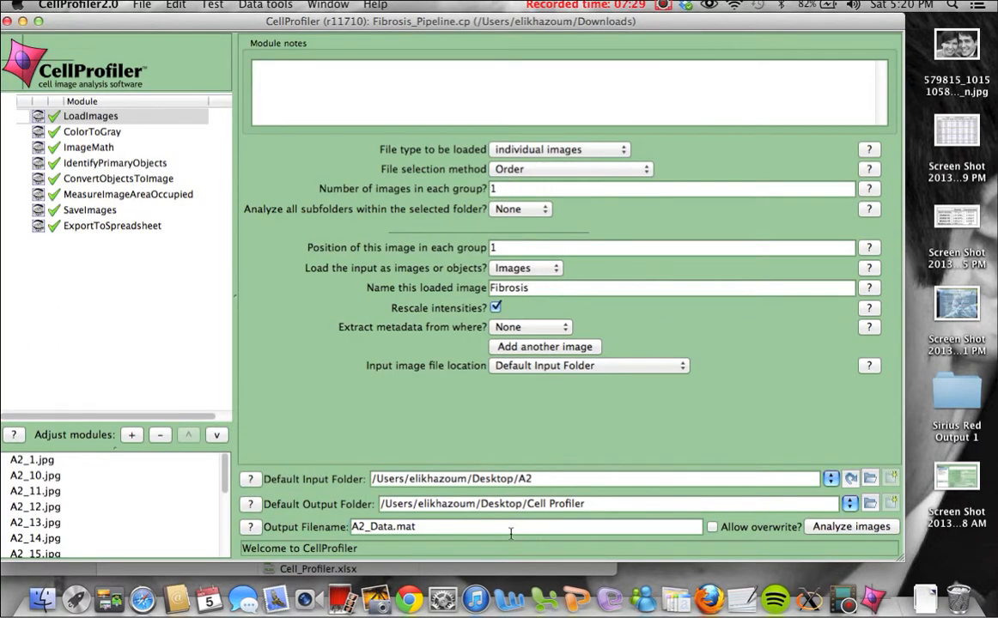
key(ctrl+Up)
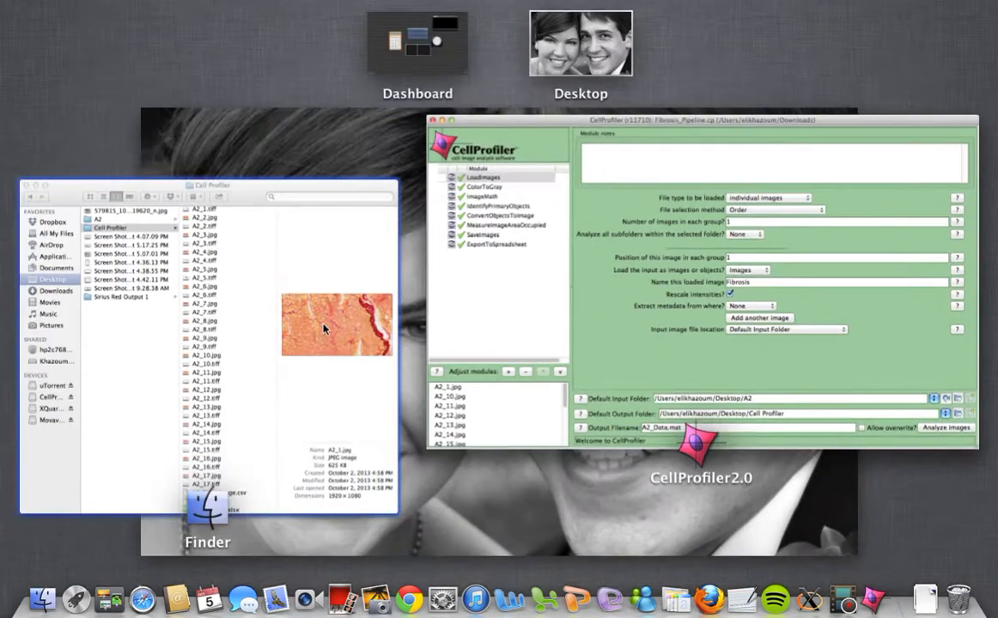
click(260, 383)
scroll(285, 412, down, 2)
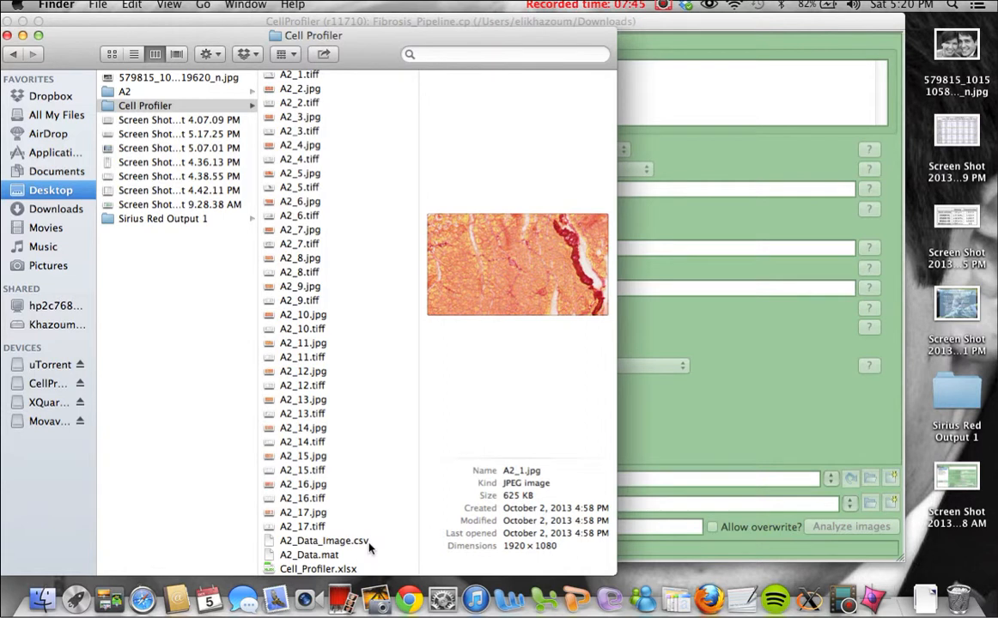
double_click(314, 545)
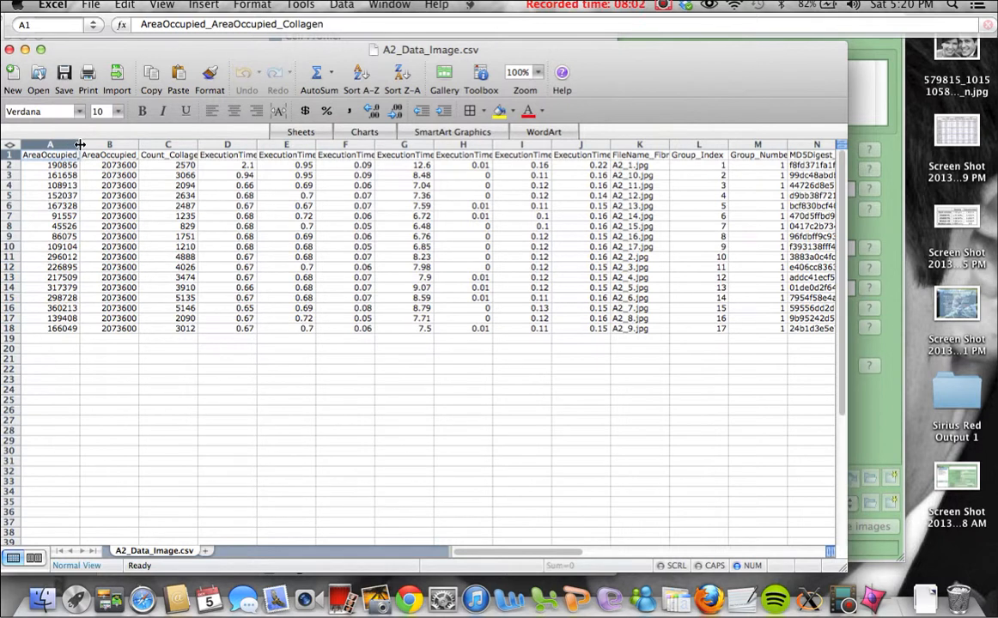
Step: Widen columns A and B to show their full headers and select the total area values in B2:B18
drag(79, 144, 293, 145)
drag(149, 145, 178, 145)
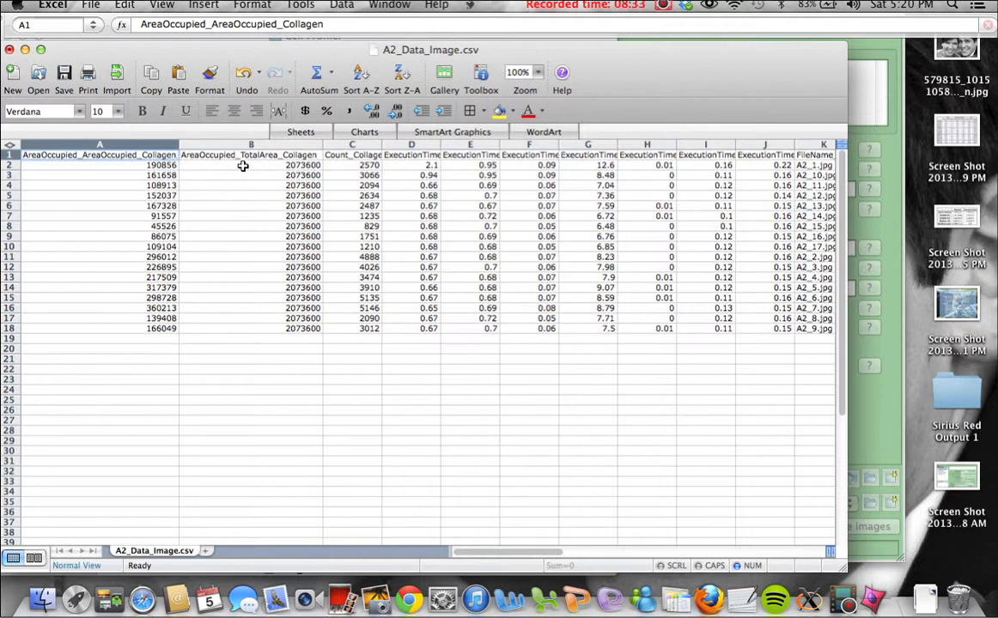
drag(243, 166, 251, 325)
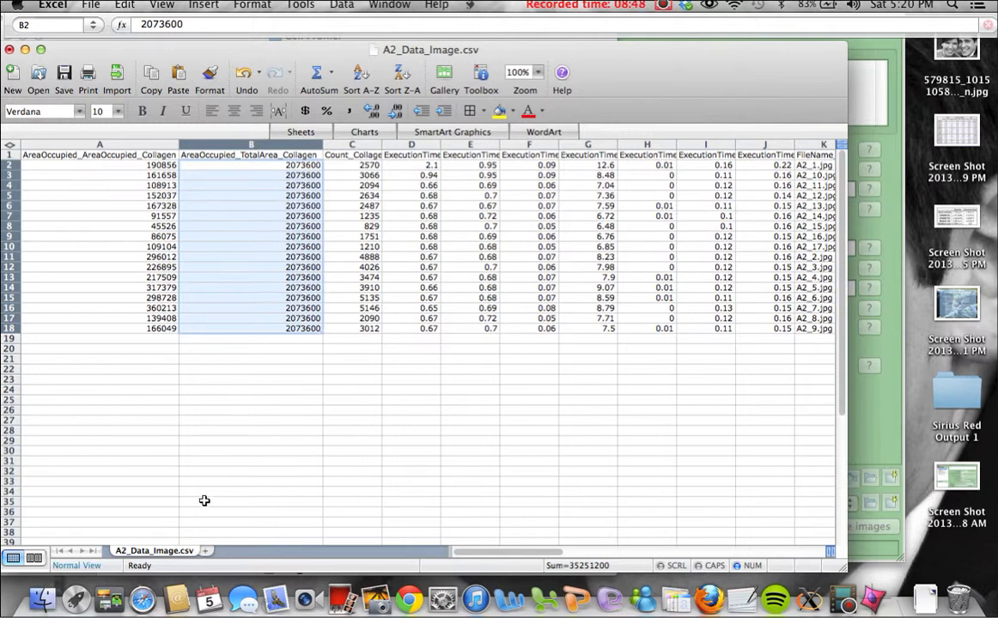
Step: Open Cell_Profiler.xlsx from Finder and copy the CSV's total area values B2:B18 into the A2 Total Area column from F2
click(46, 601)
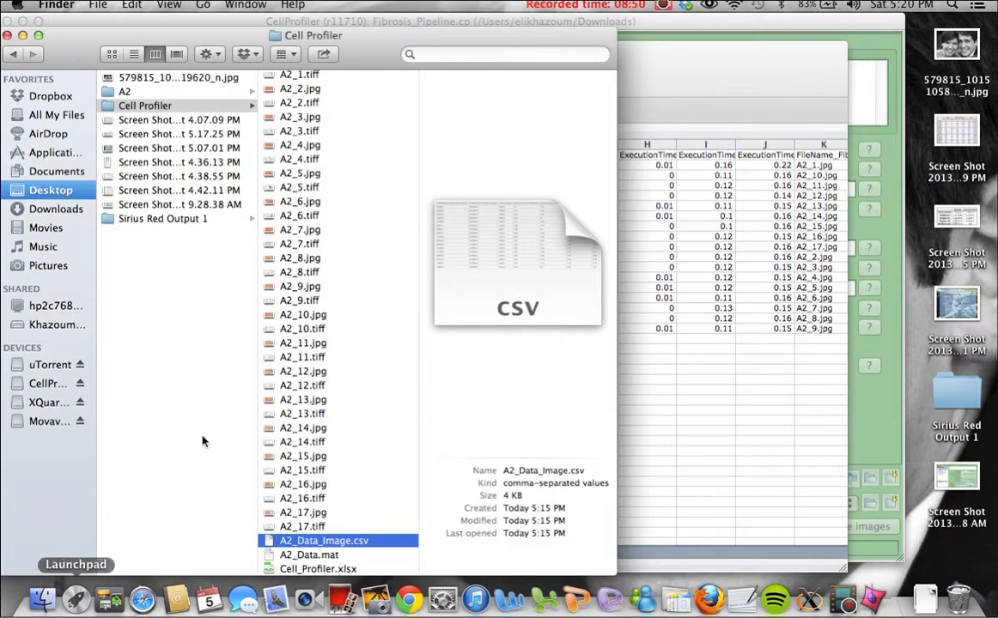
double_click(297, 572)
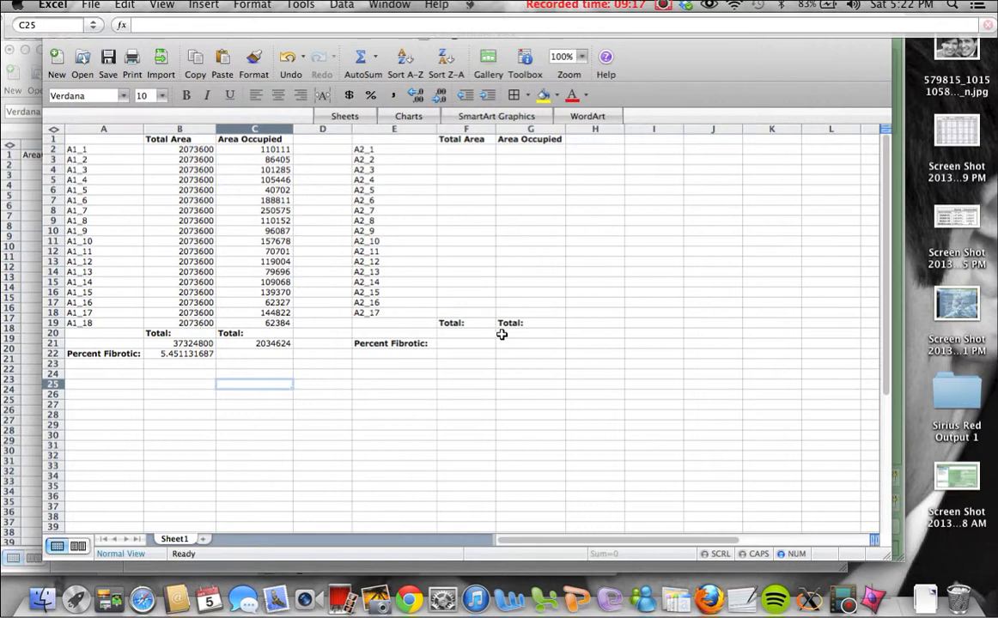
key(ctrl+Up)
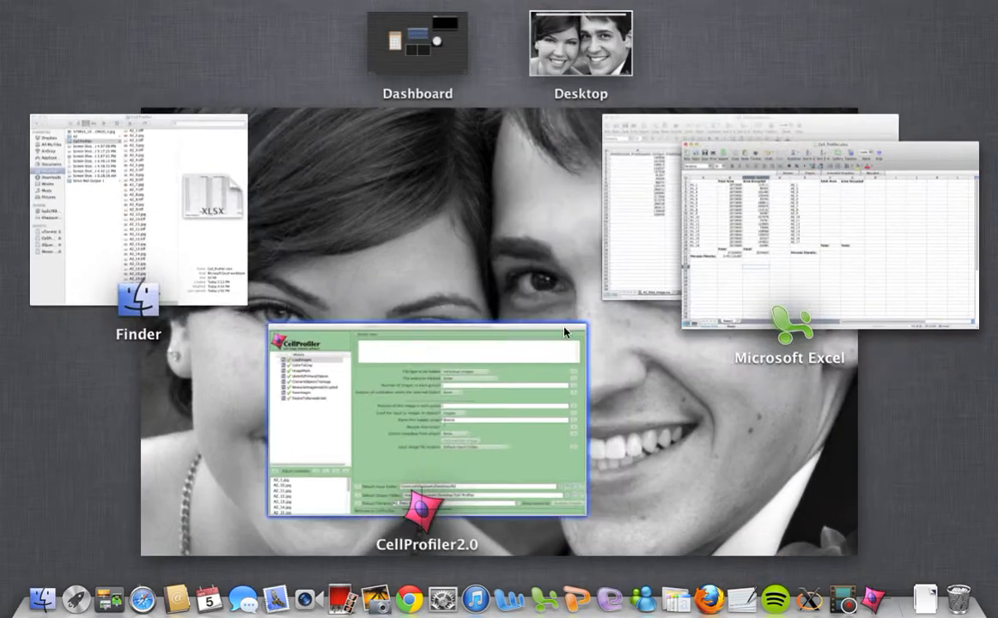
click(625, 255)
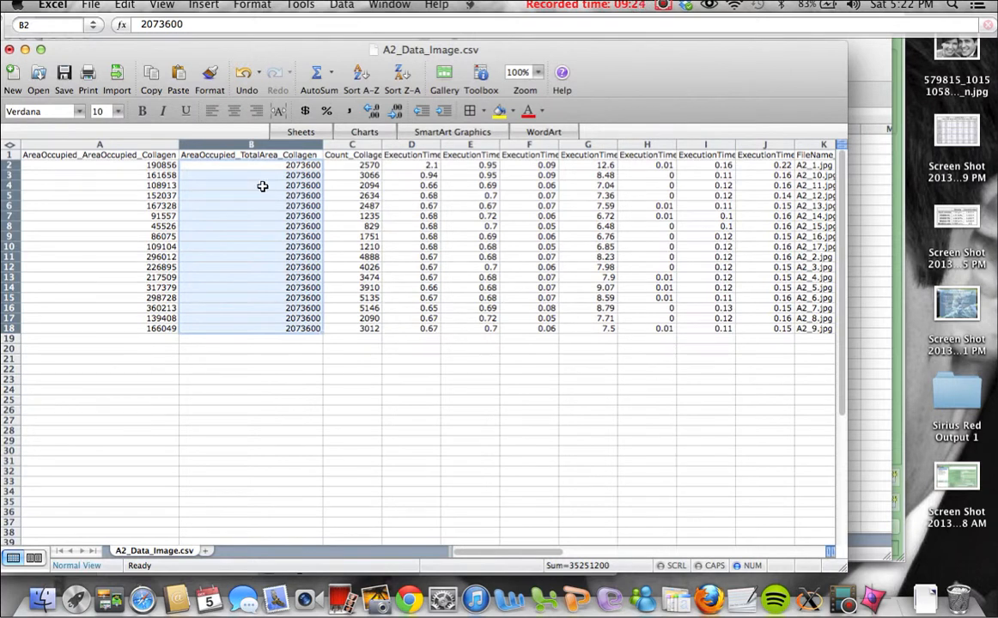
key(super+c)
key(ctrl+Up)
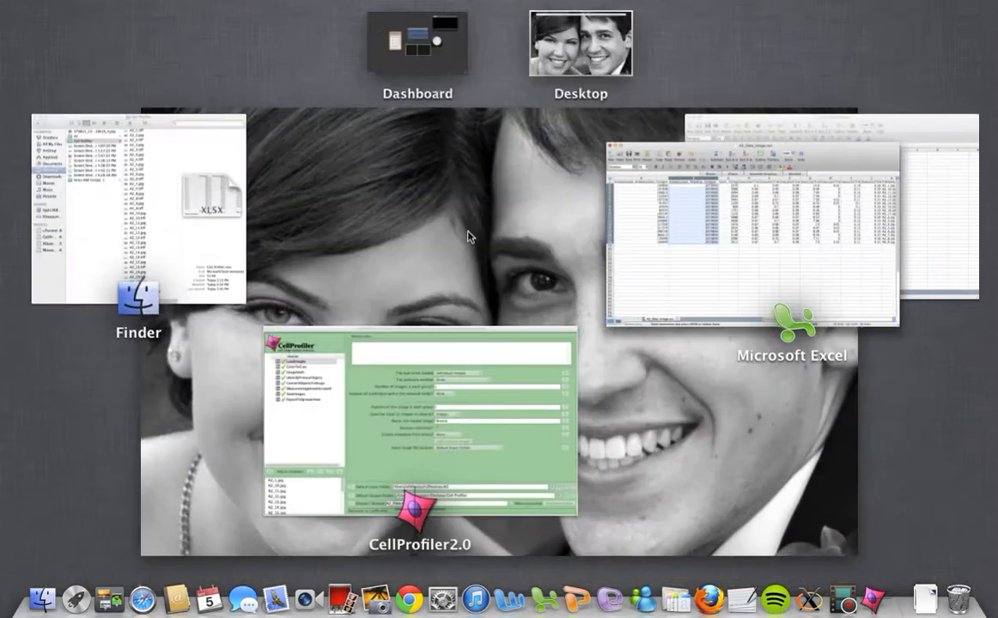
click(922, 225)
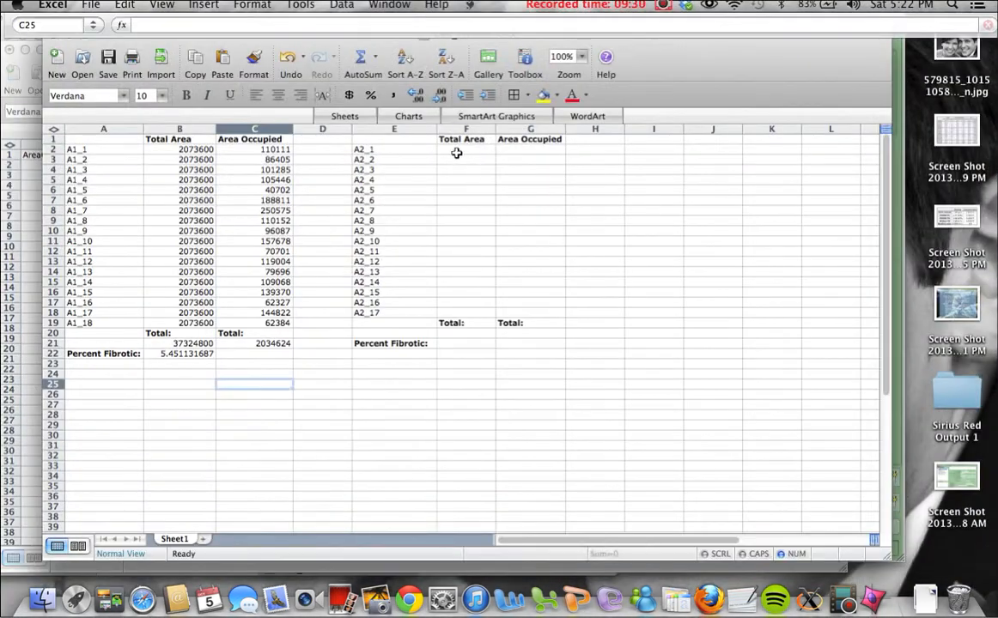
click(459, 151)
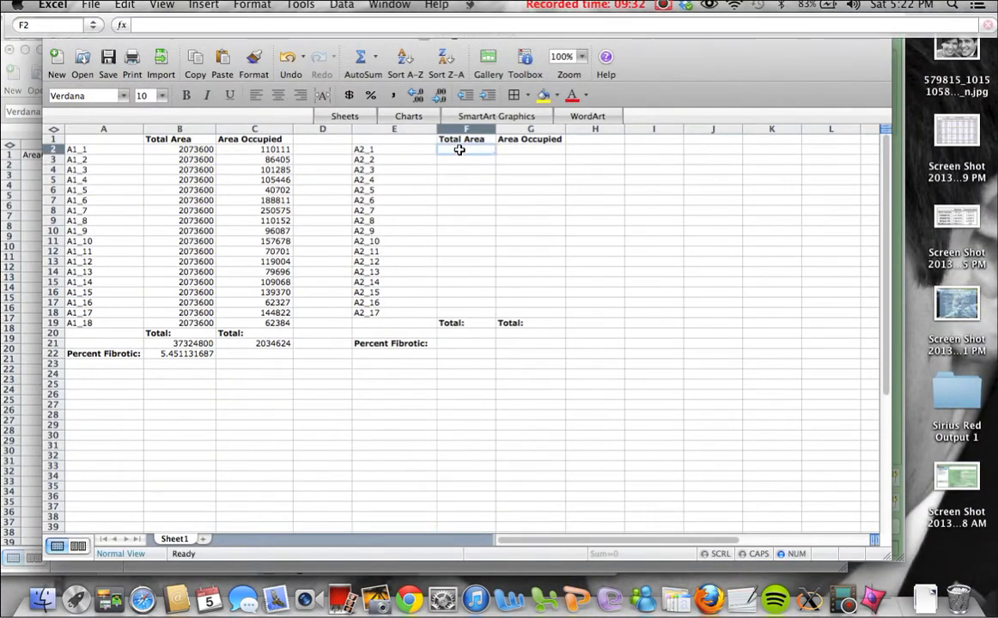
key(super+v)
Step: Copy the occupied area values A2:A18 from A2_Data_Image.csv into the A2 Area Occupied column of Cell_Profiler.xlsx, starting at G2
key(ctrl+Up)
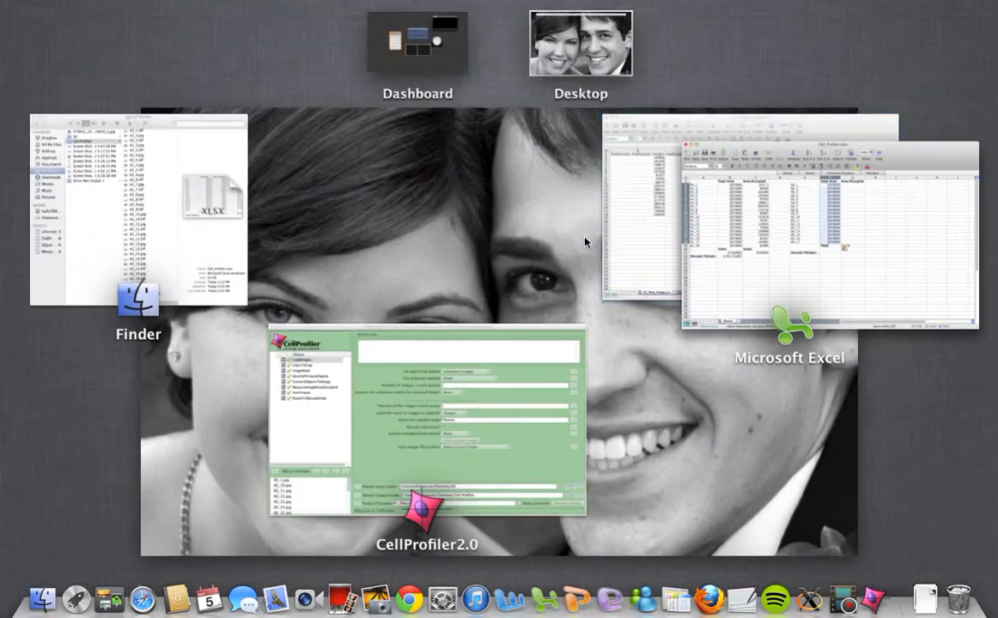
click(650, 230)
click(134, 168)
drag(134, 169, 139, 328)
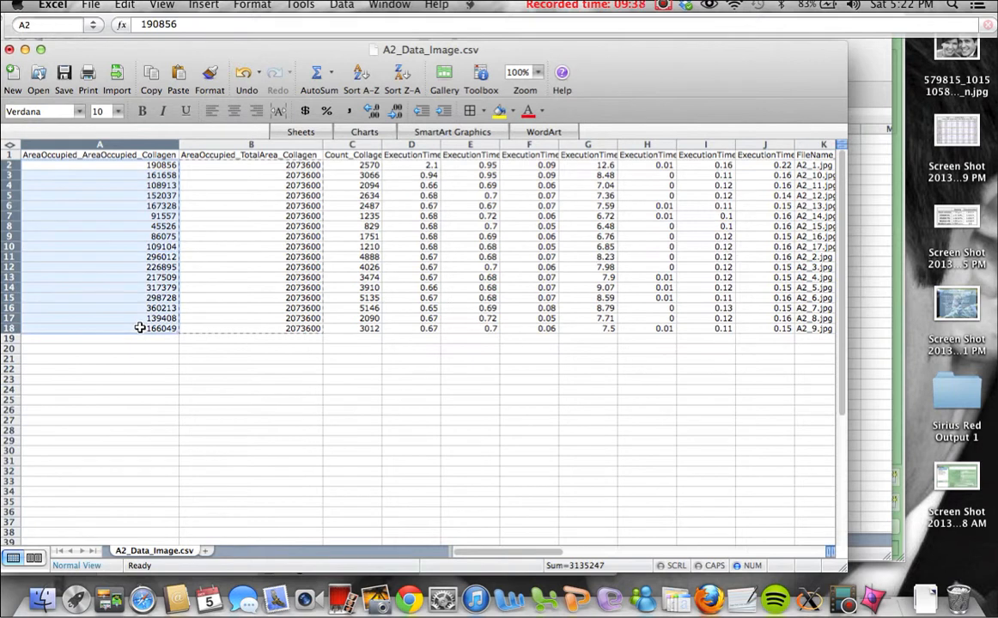
key(super+c)
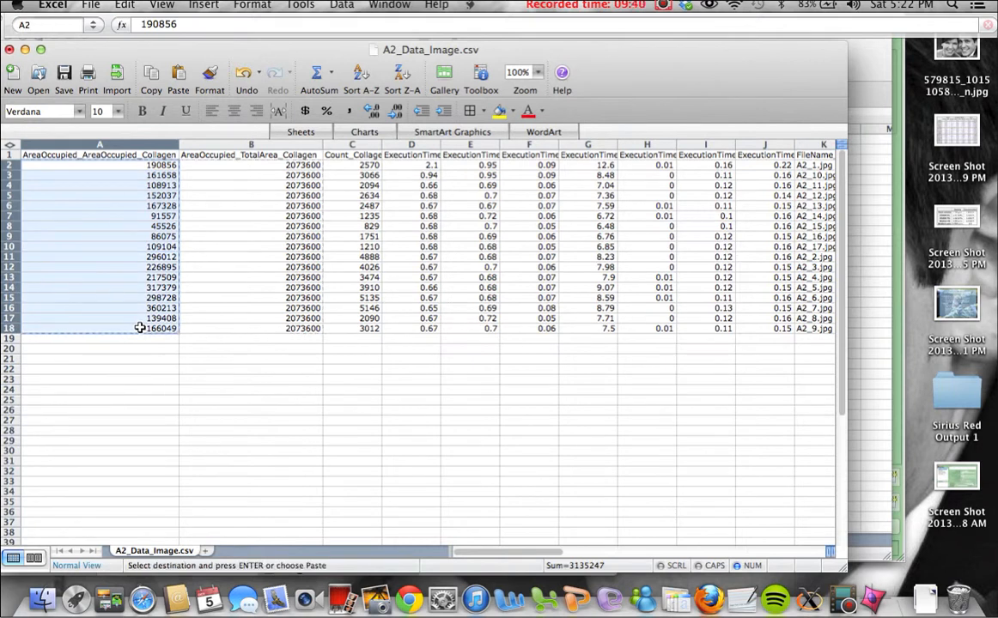
key(ctrl+Up)
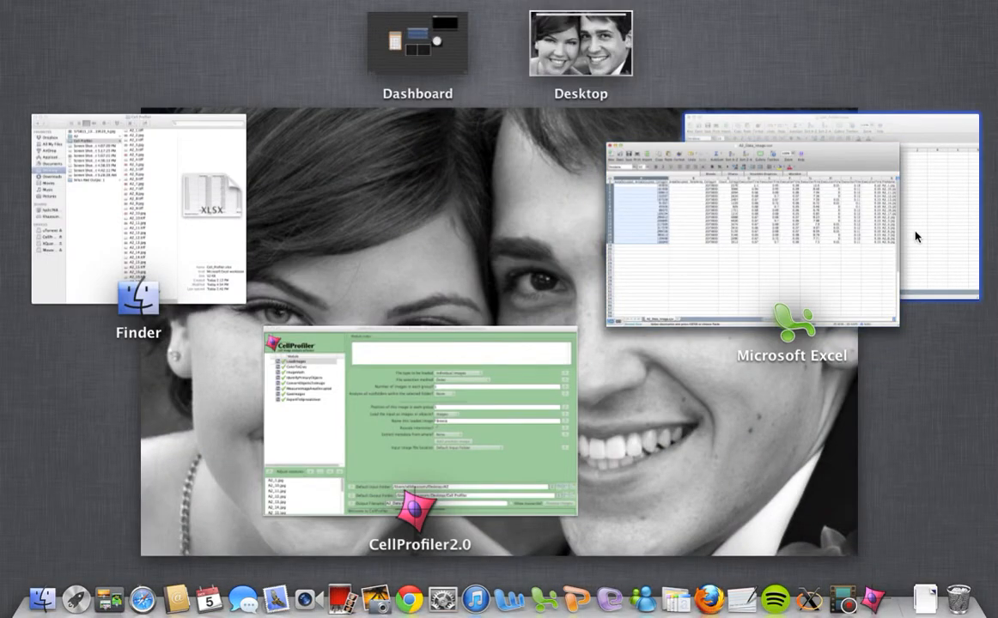
click(884, 225)
click(549, 152)
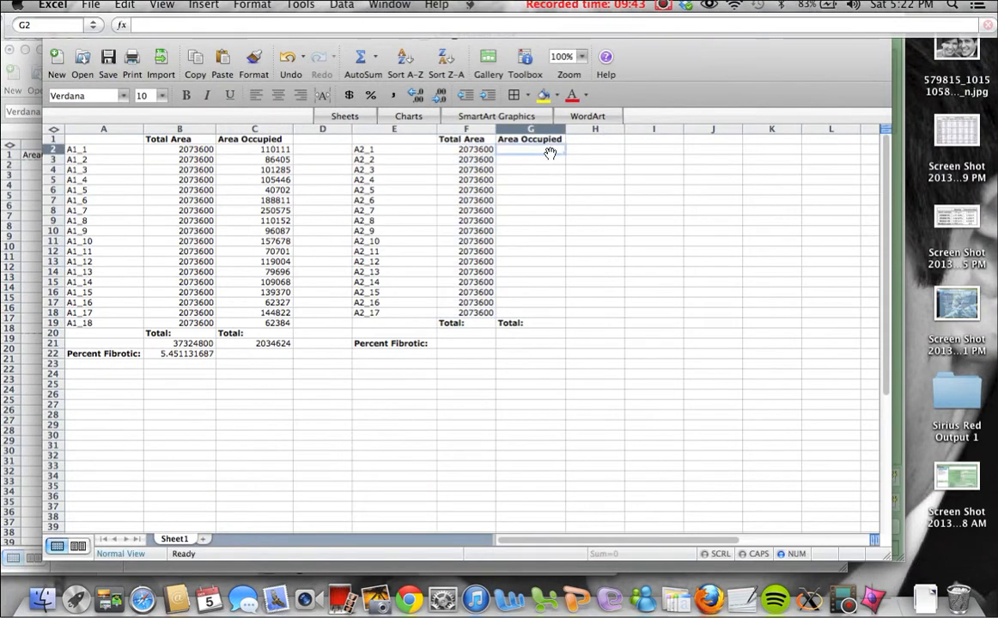
key(super+v)
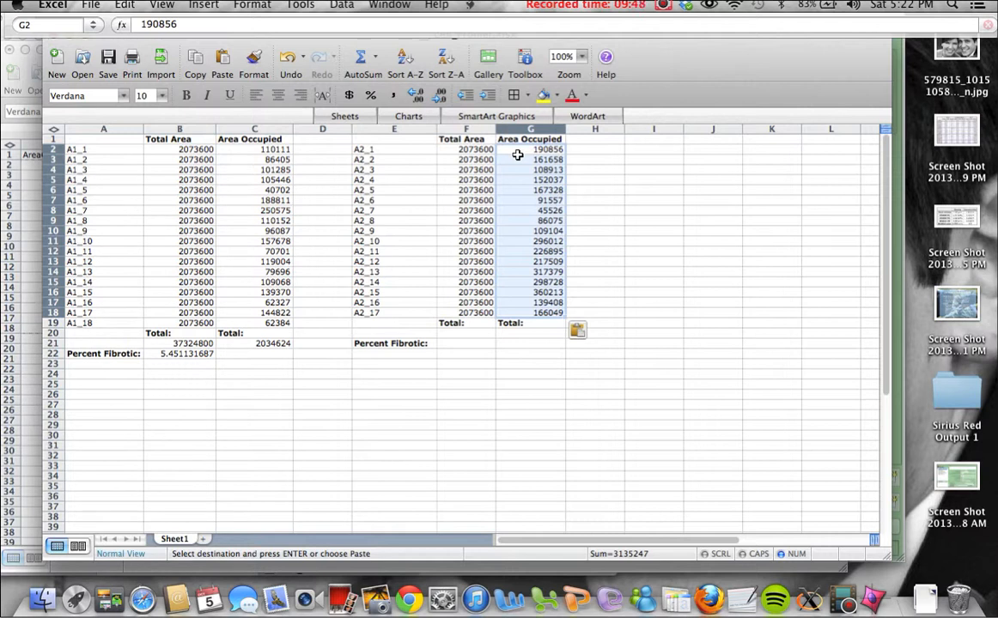
click(594, 209)
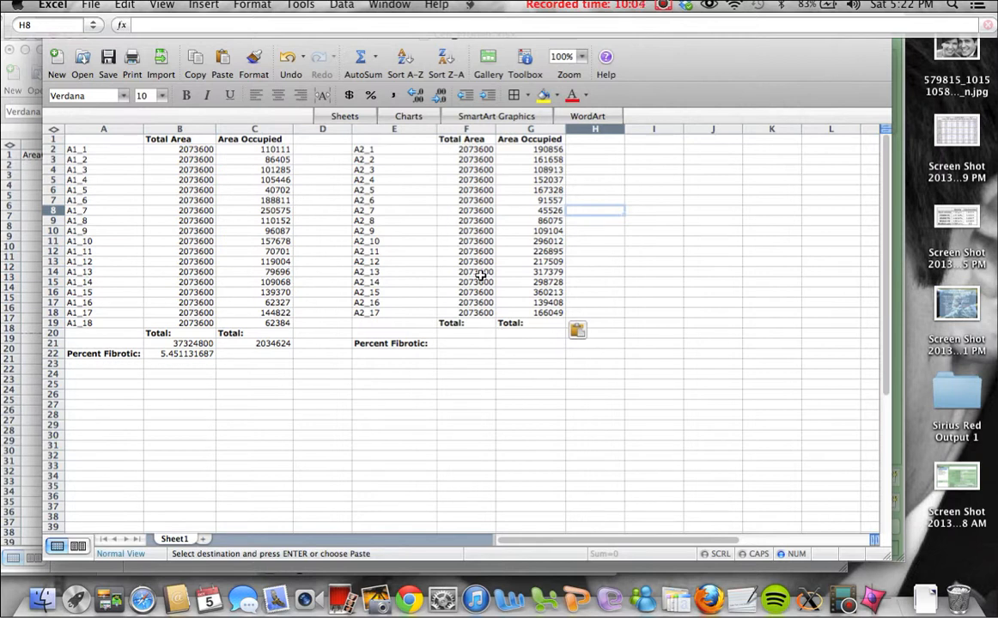
Step: Sum the A2 Total Area and Area Occupied columns with AutoSum, placing the totals in F20 and G20
click(448, 152)
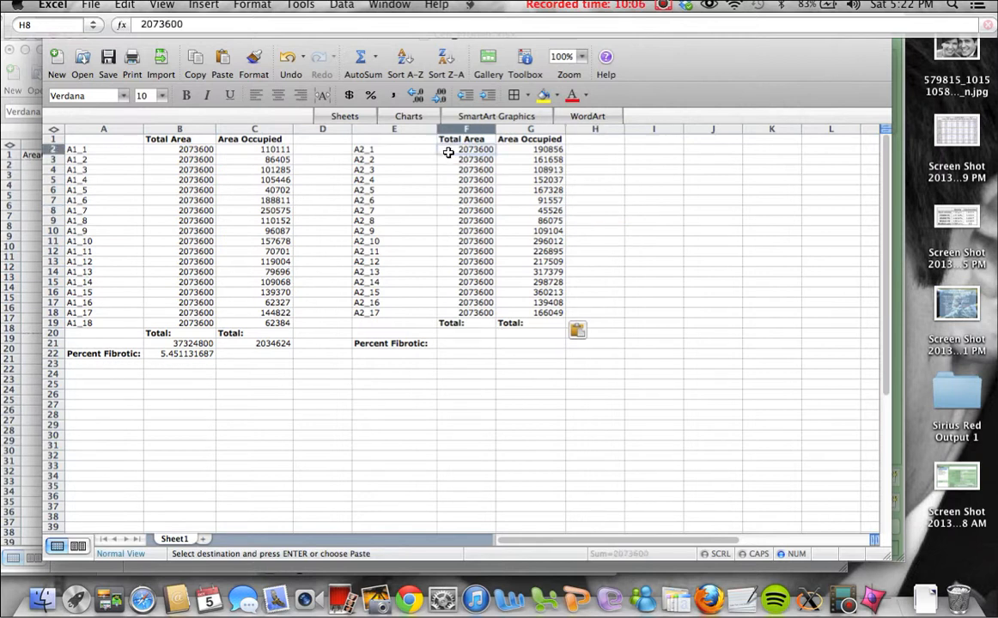
click(410, 191)
drag(454, 151, 451, 323)
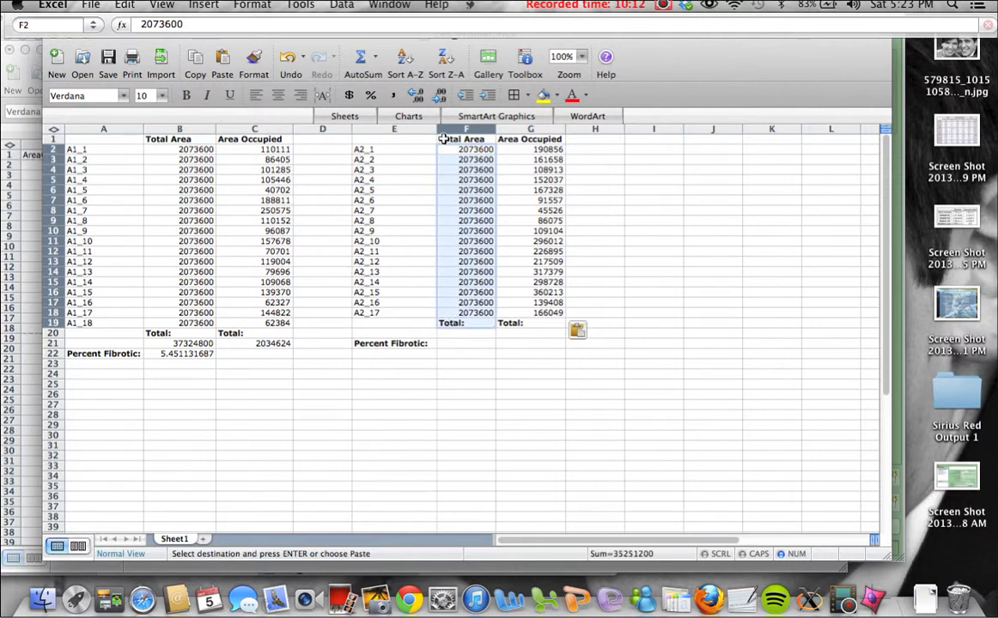
click(359, 60)
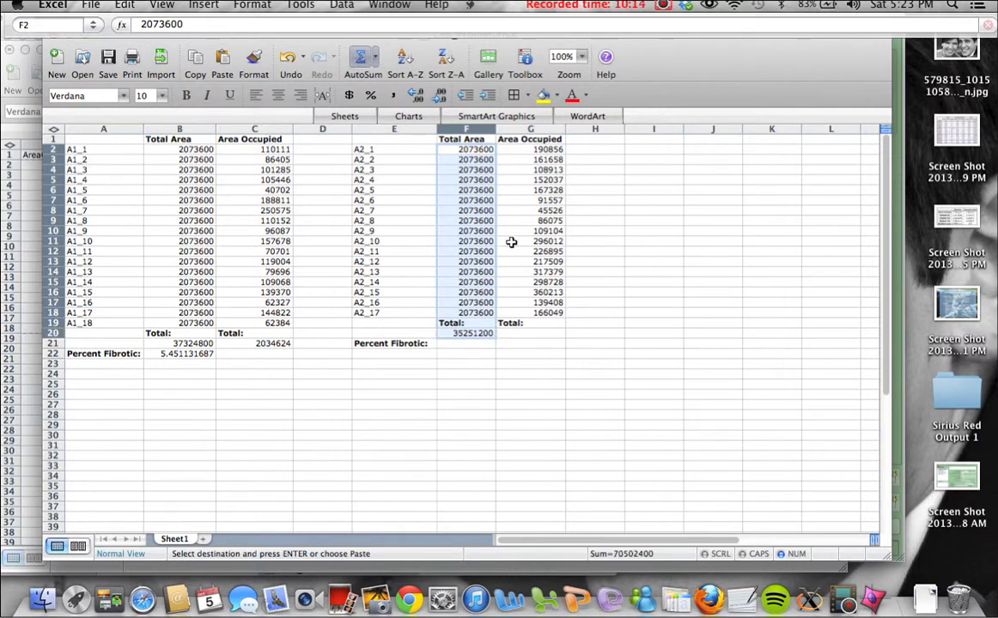
click(522, 150)
drag(522, 185, 527, 325)
click(361, 60)
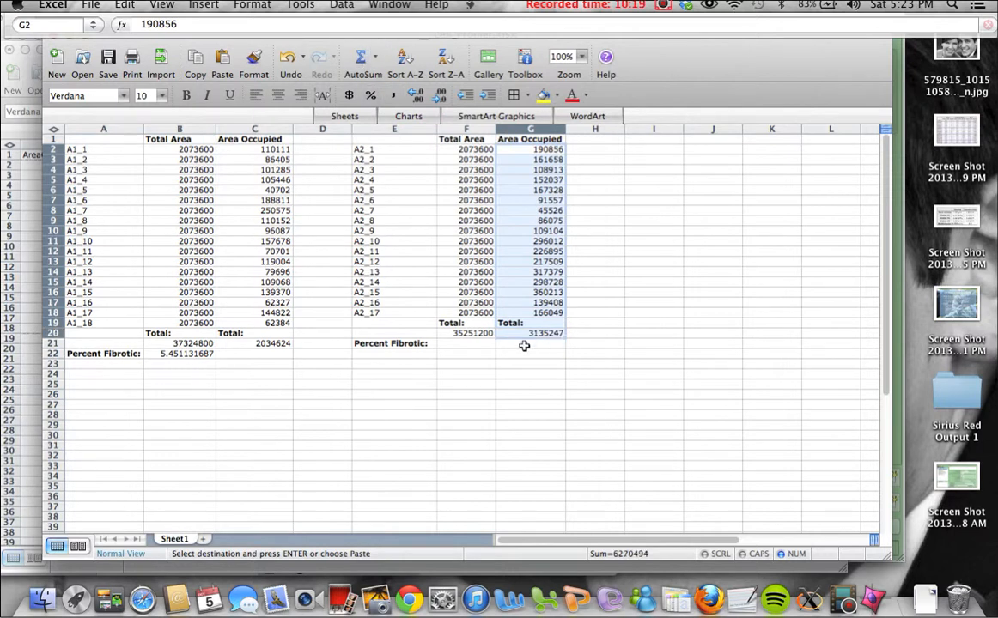
Step: Calculate the A2 percent fibrotic in F21 with the formula =G20/F20*100
click(456, 345)
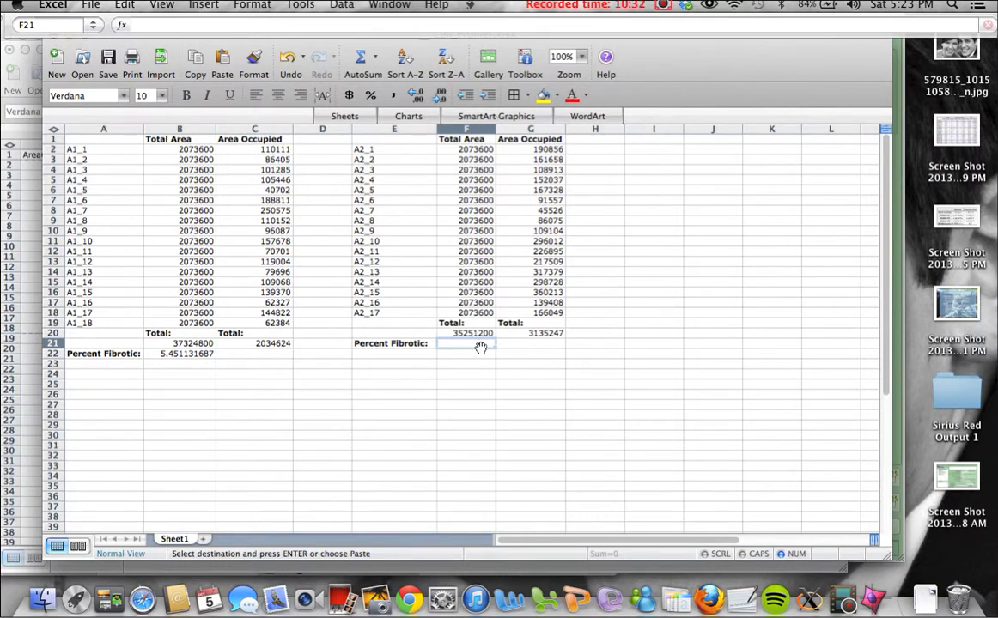
text(=)
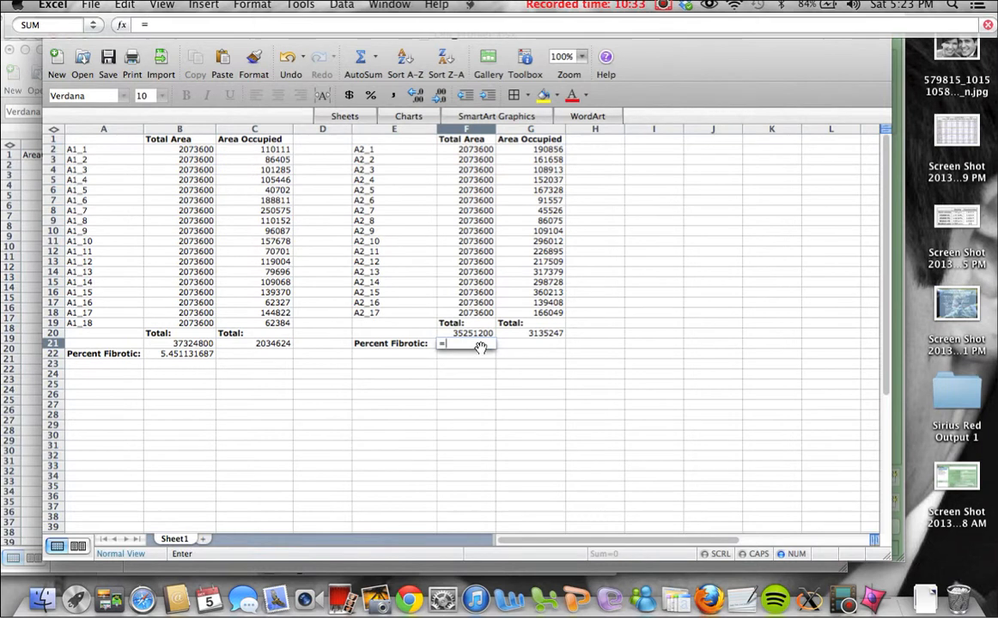
click(536, 332)
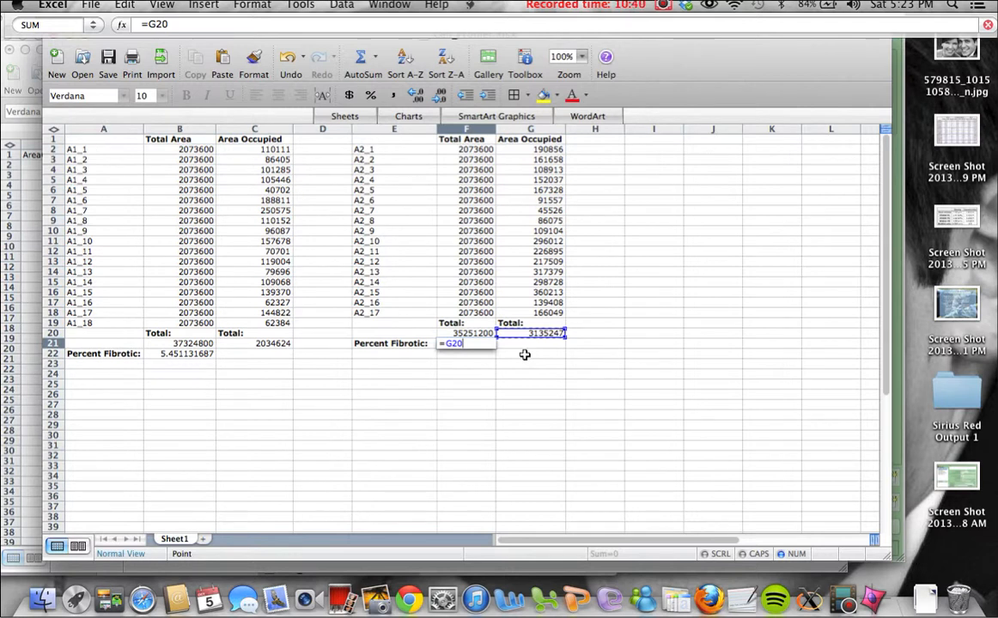
text(/)
click(481, 333)
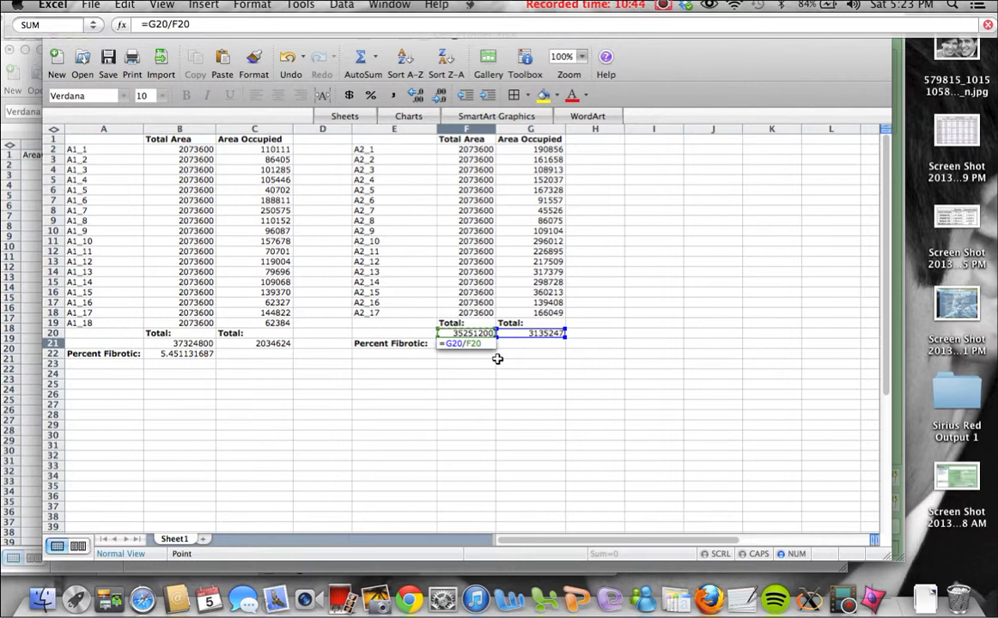
text(*100)
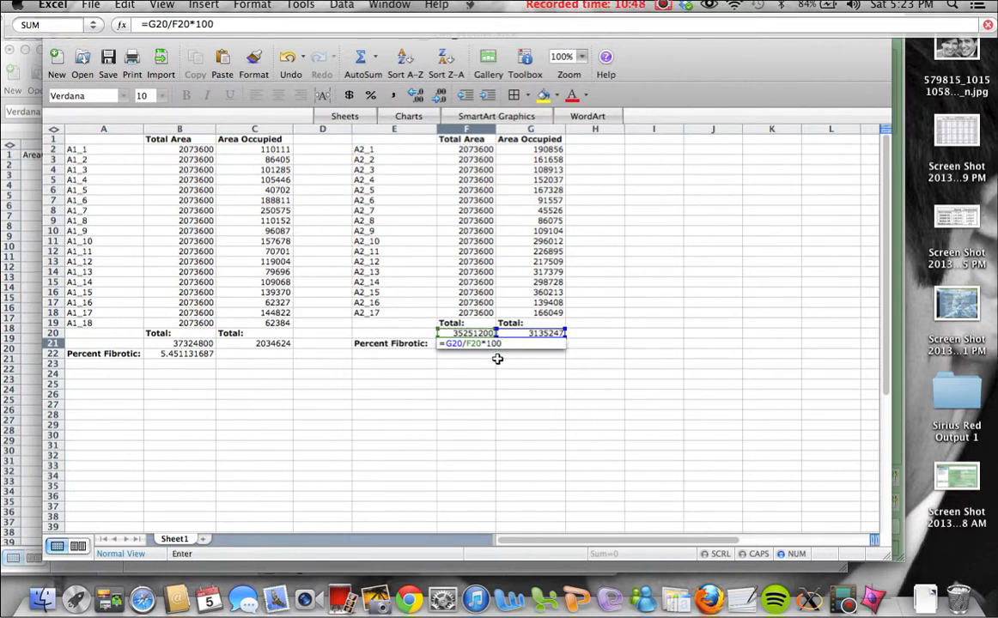
key(Return)
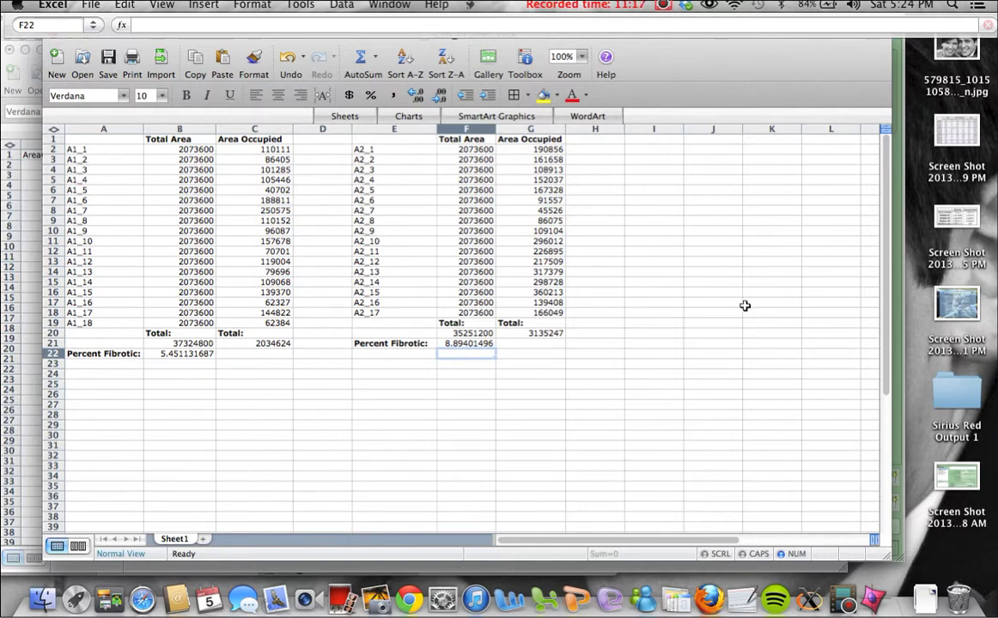
Step: Add a new sheet to the workbook and rename it B Samples
click(204, 539)
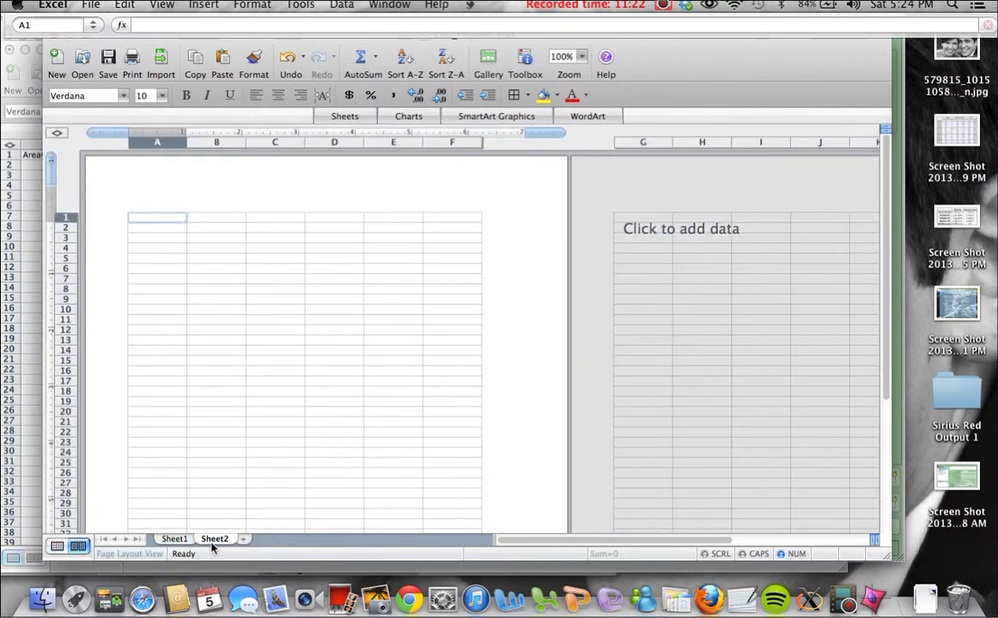
right_click(220, 541)
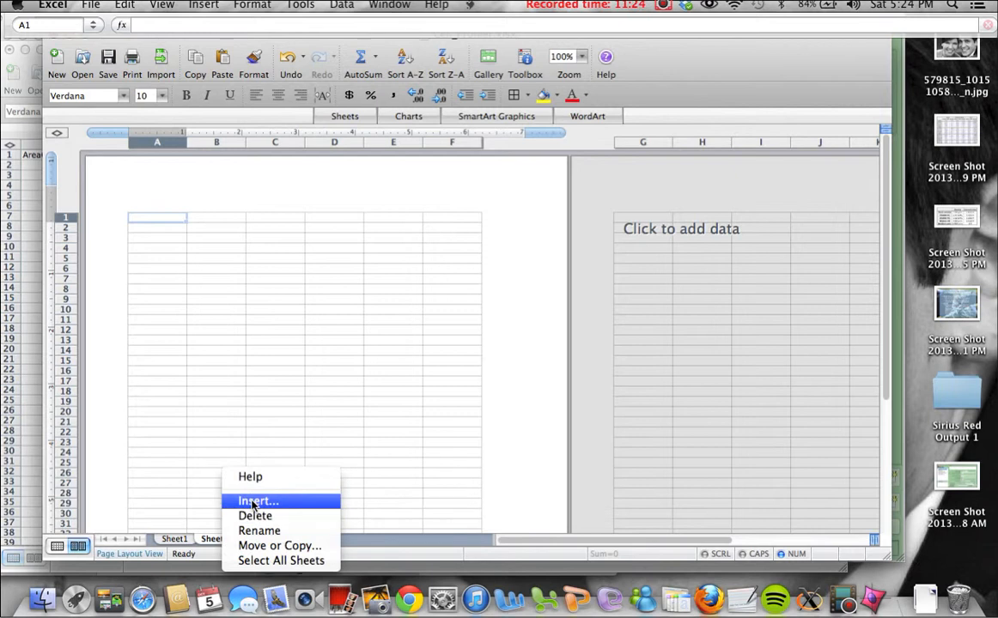
click(258, 531)
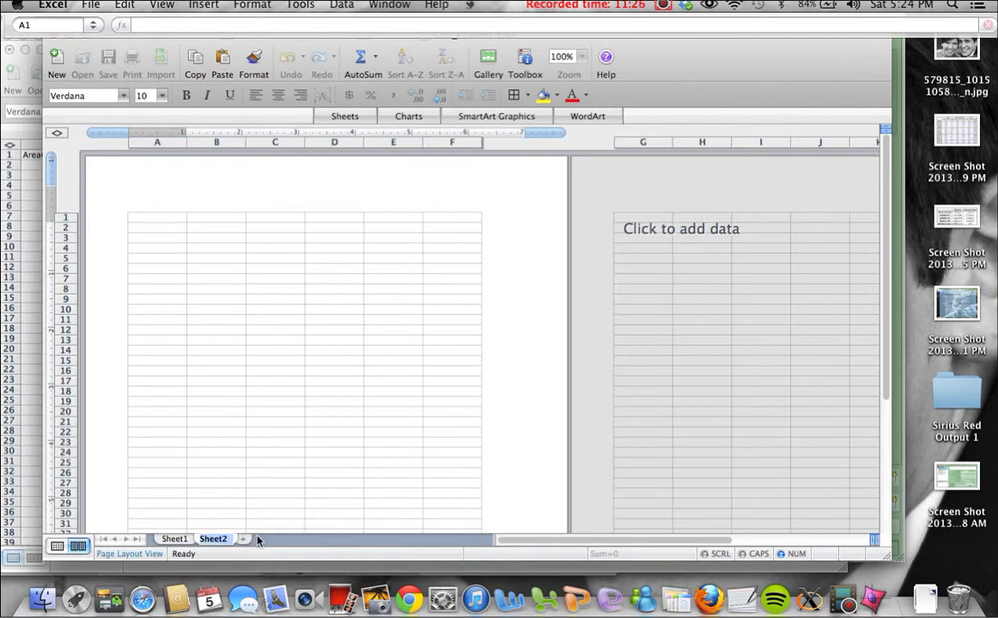
text(8 Samples)
Step: Rename Sheet1 as A Samples
click(180, 539)
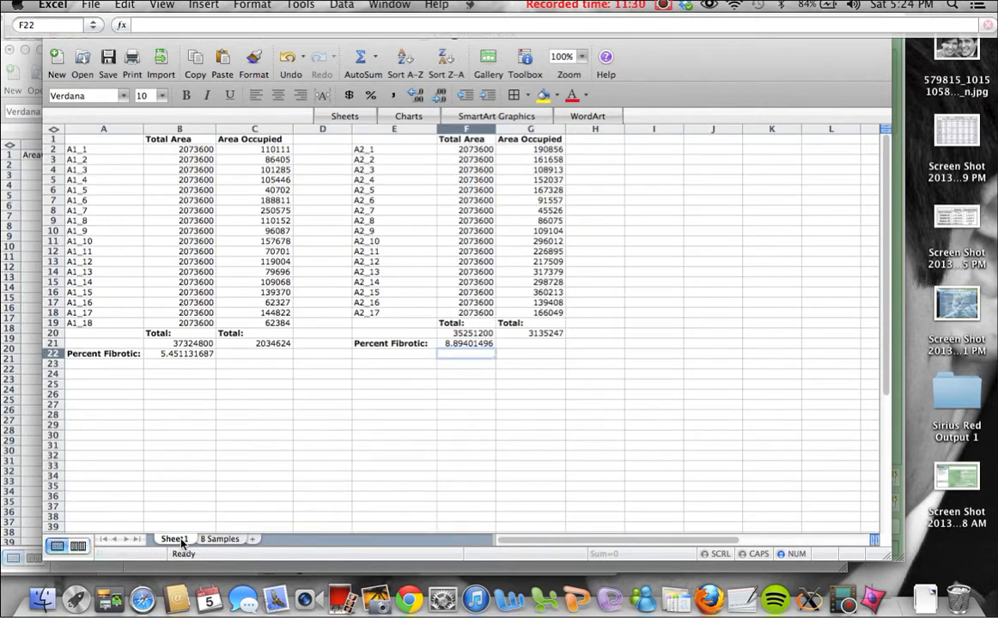
right_click(180, 540)
click(219, 531)
text(A Samples)
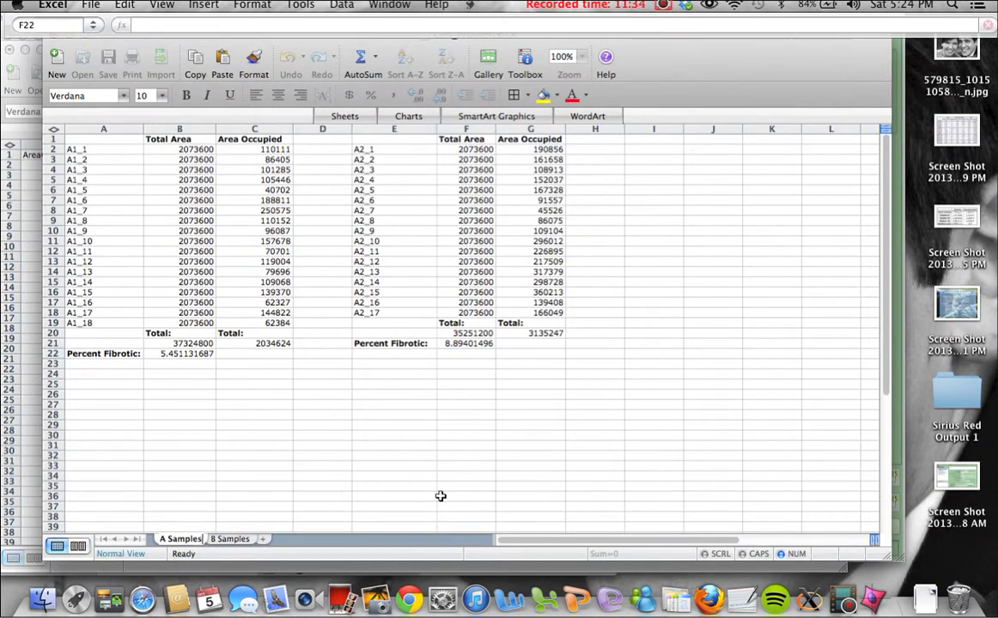
key(Return)
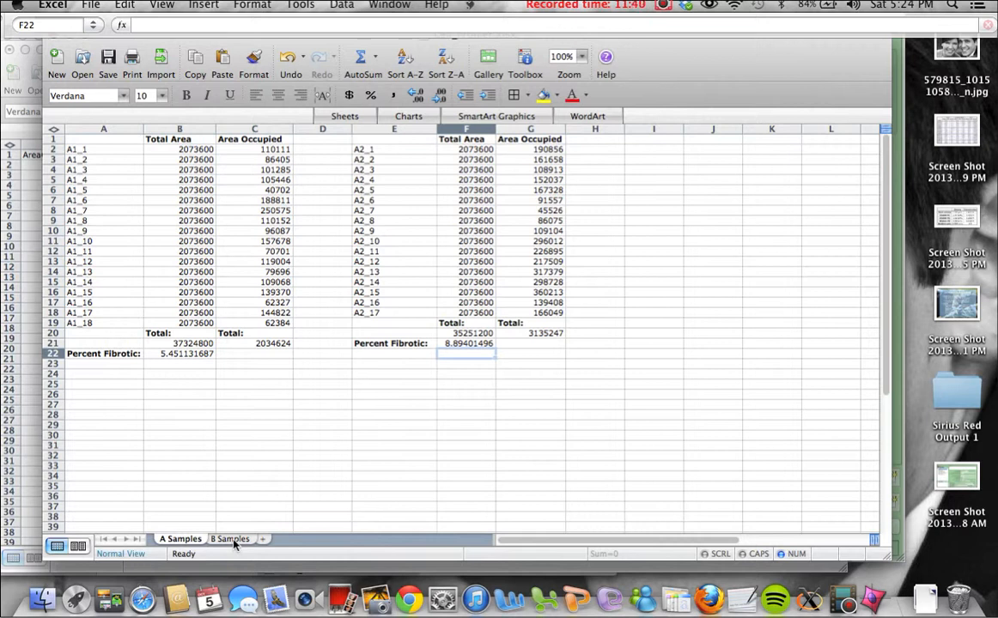
Step: Enter sample labels A3_1, A3_2 and A3_3 from I2 and fill the series down to A3_17 in I18
click(661, 150)
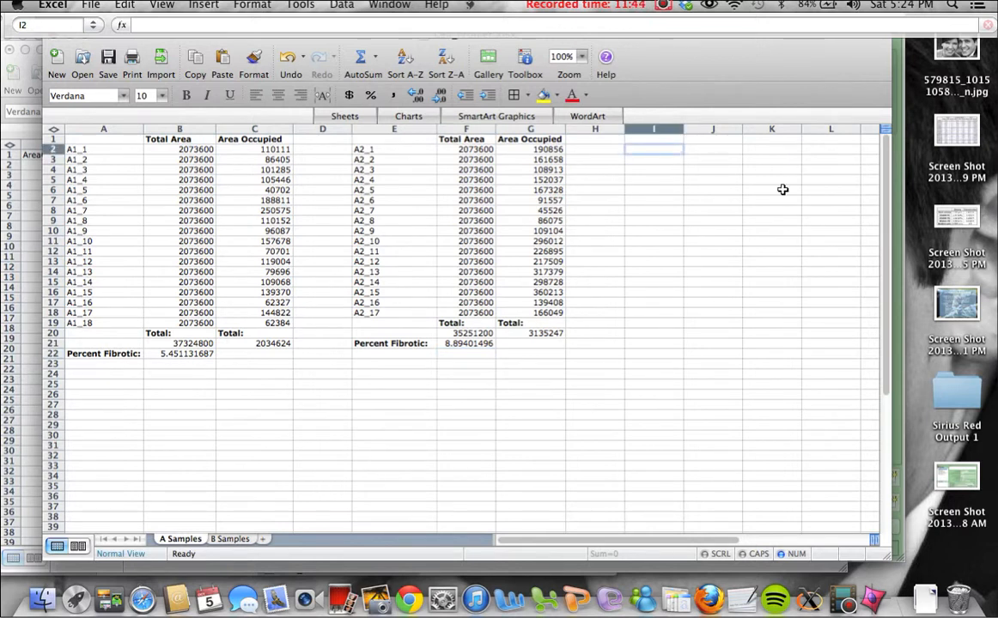
text(A3_)
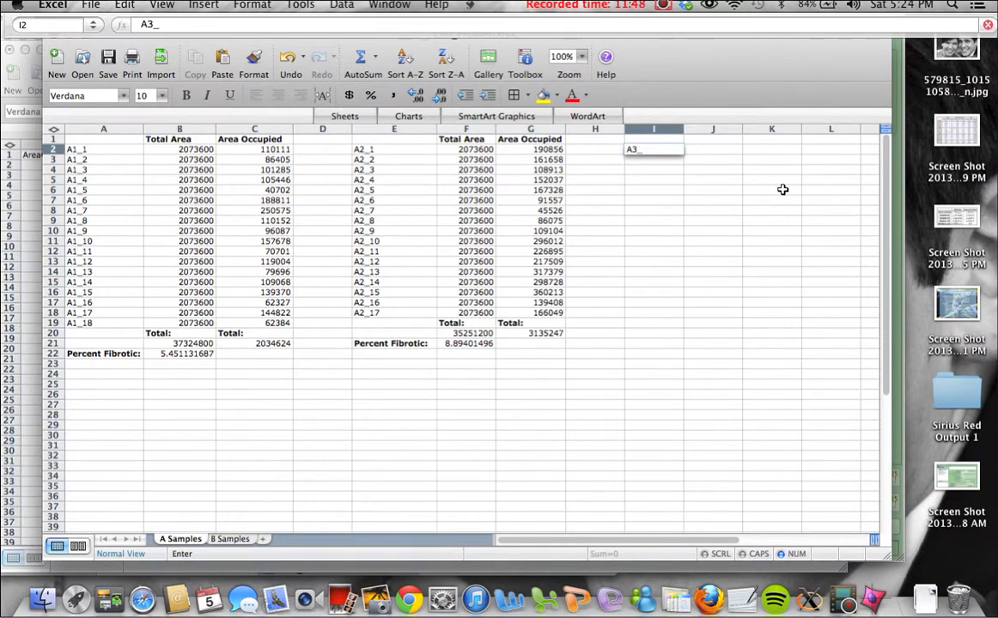
text(1)
key(Return)
text(A)
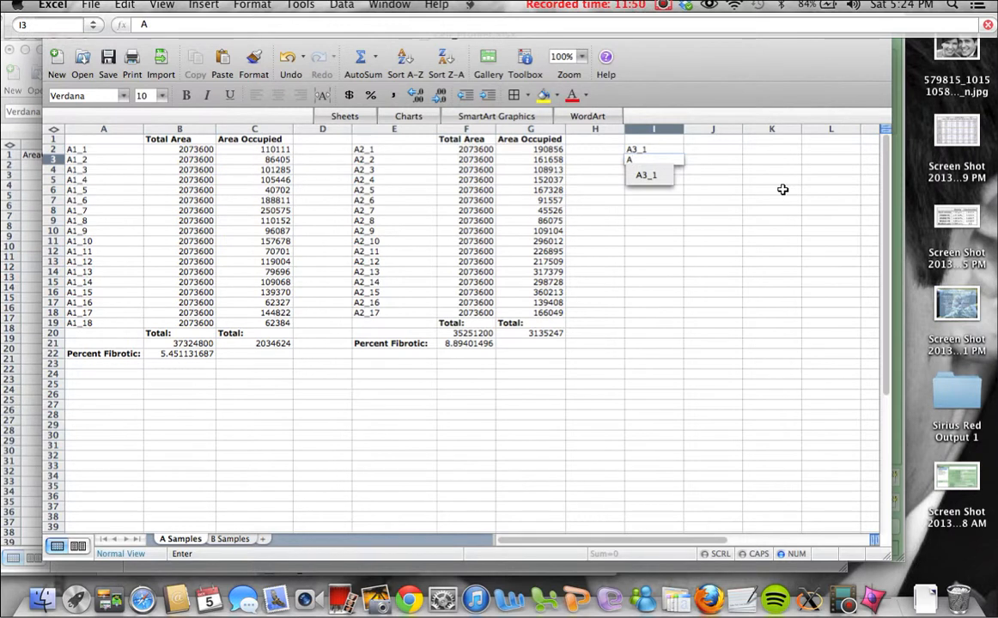
text(3_2)
key(Return)
text(A3_3)
drag(672, 149, 687, 319)
click(668, 212)
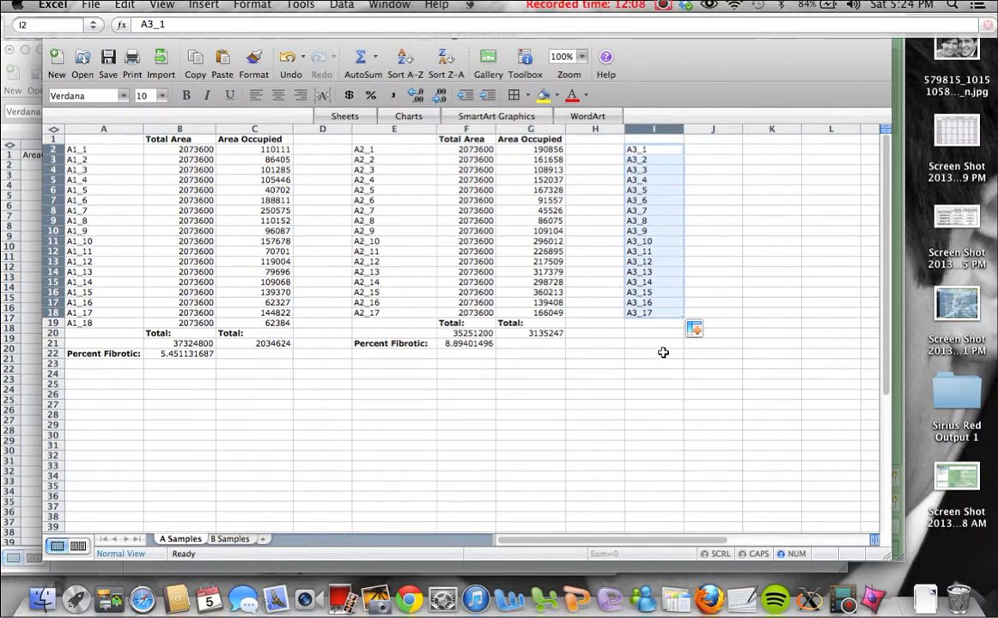
Step: Remove the A3 labels from I2:I18, clearing I2 and I3 and deleting I4:I18 with cells shifted left
key(BackSpace)
click(673, 268)
drag(645, 163, 659, 313)
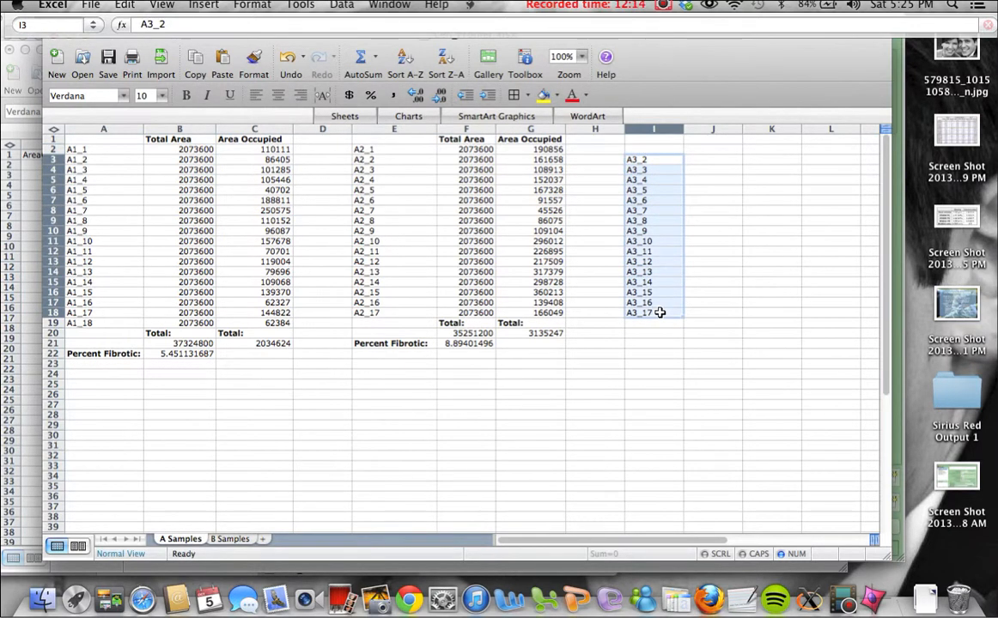
key(BackSpace)
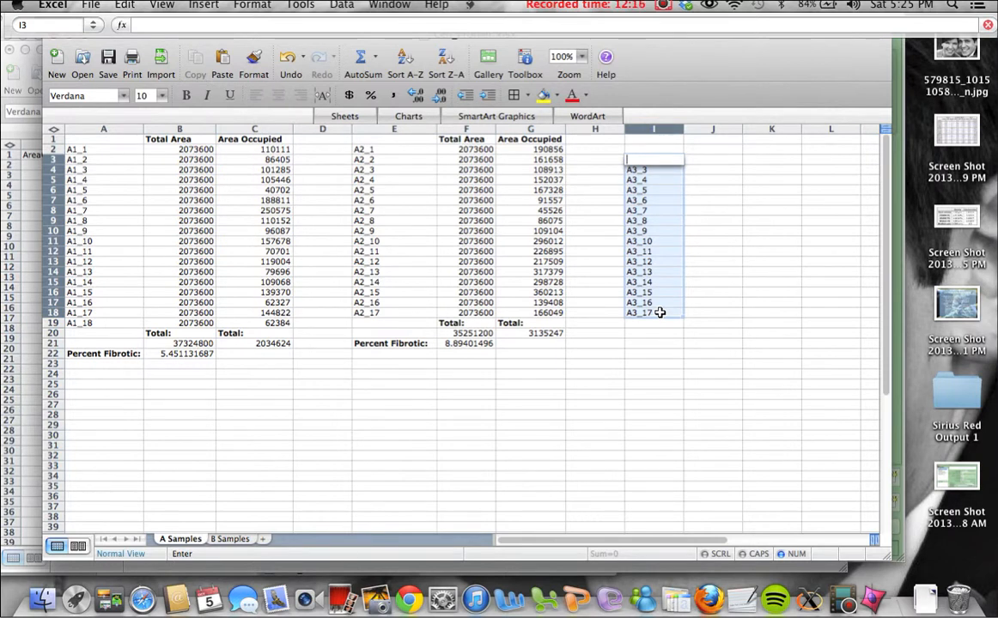
key(Down)
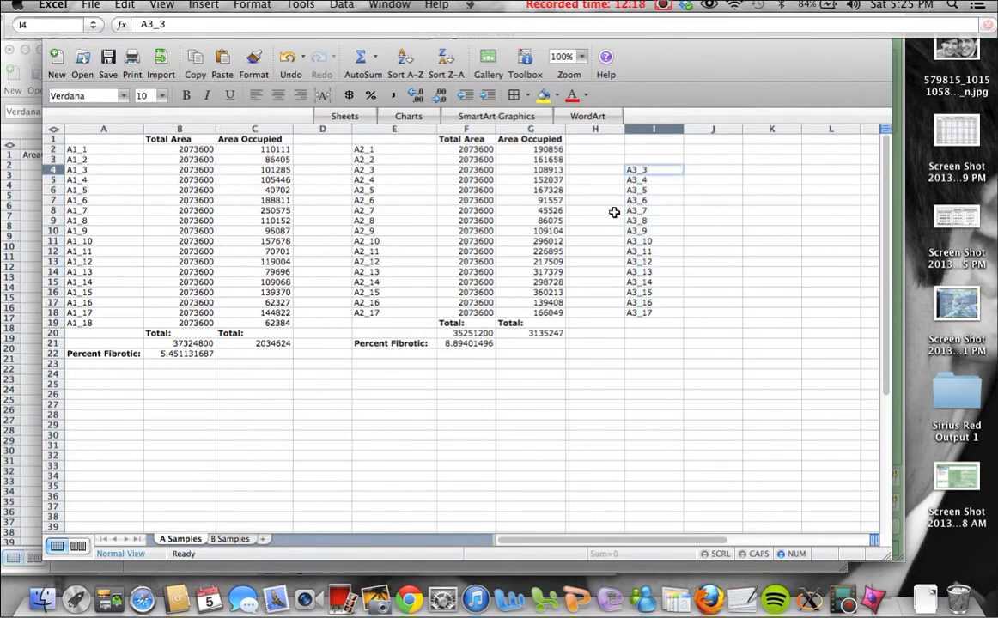
drag(653, 177, 661, 281)
right_click(661, 280)
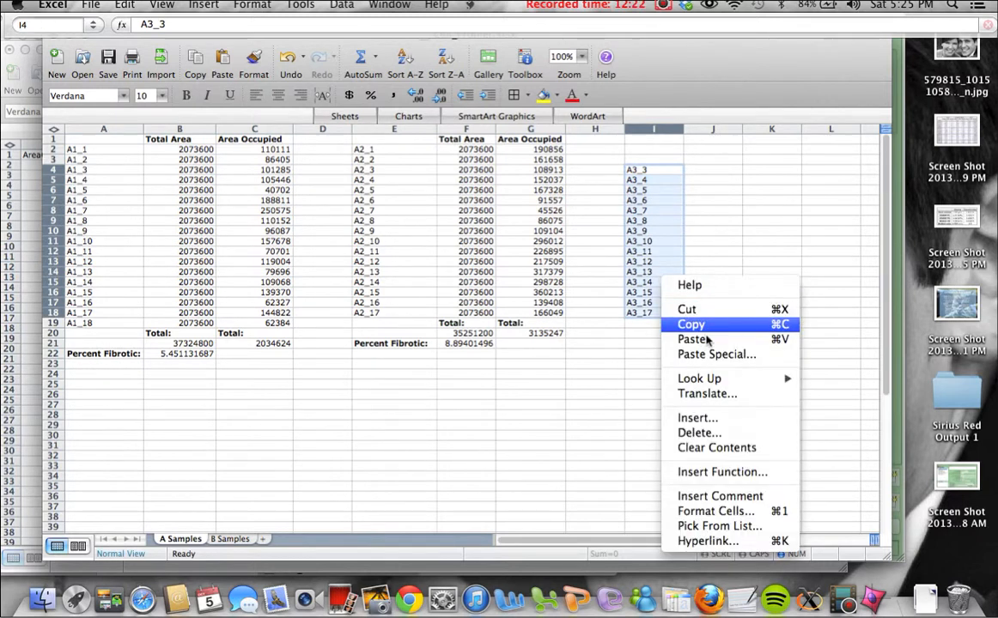
click(728, 433)
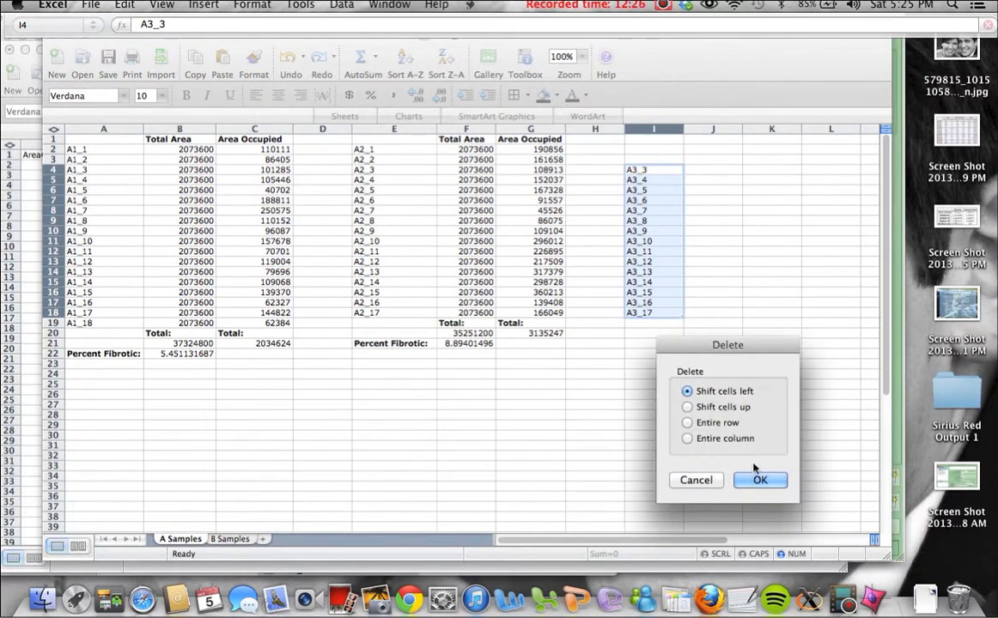
click(756, 481)
click(618, 374)
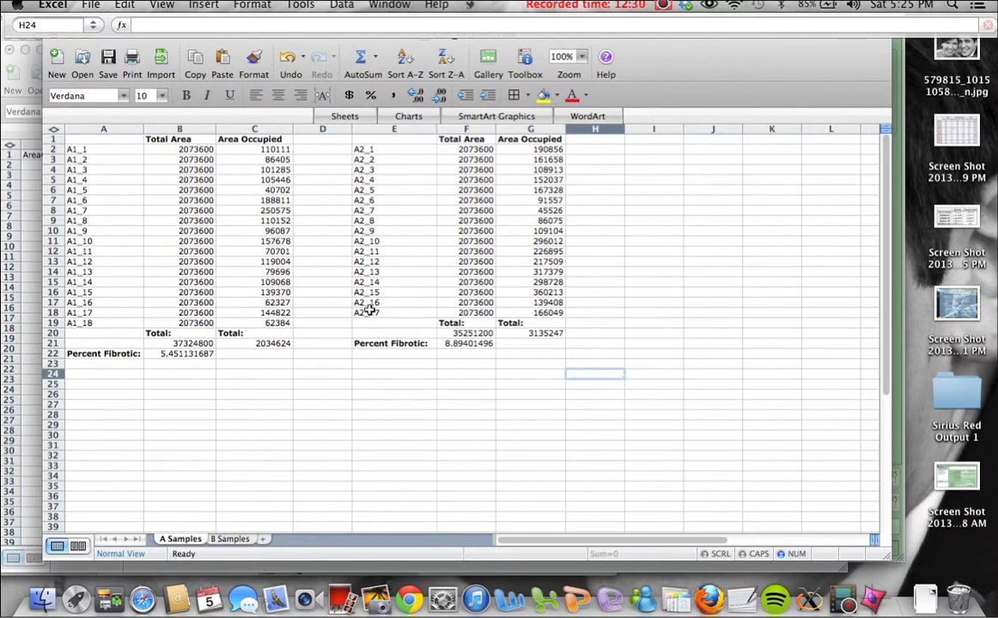
Step: Save and close Cell_Profiler.xlsx, and close A2_Data_Image.csv without saving its changes
click(75, 72)
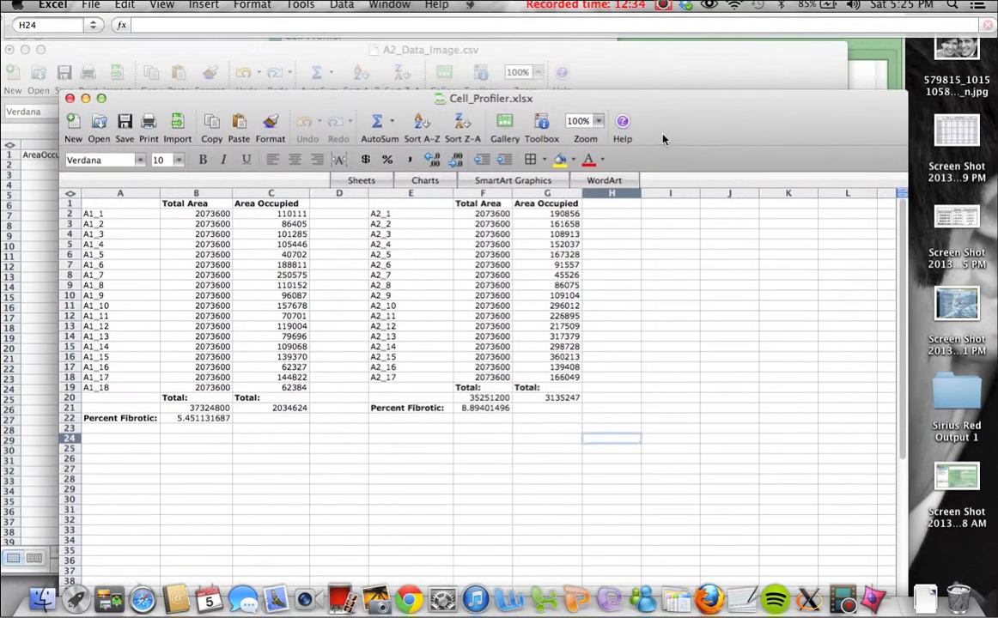
click(69, 98)
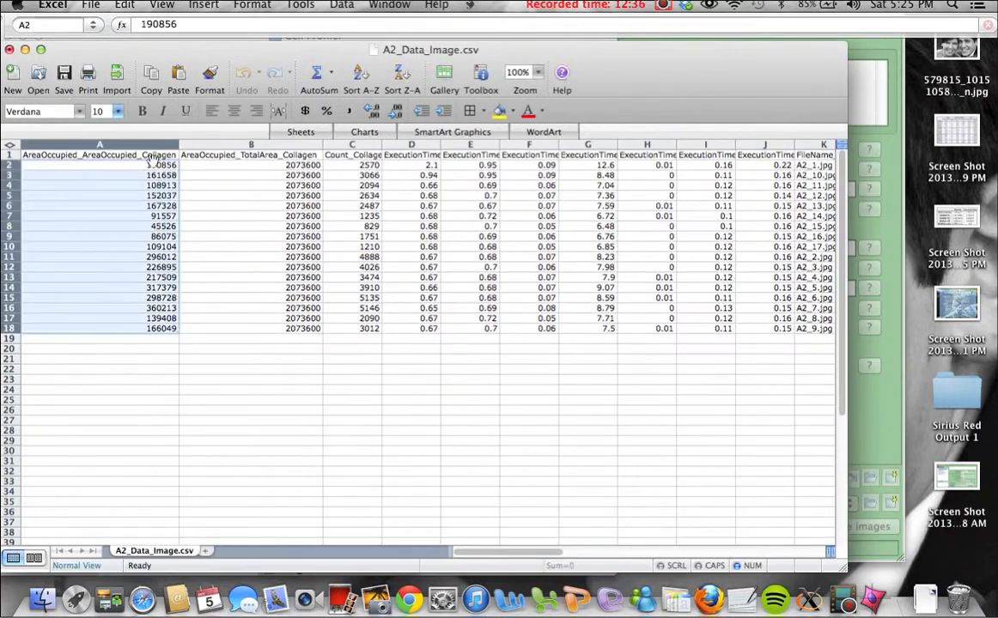
click(8, 49)
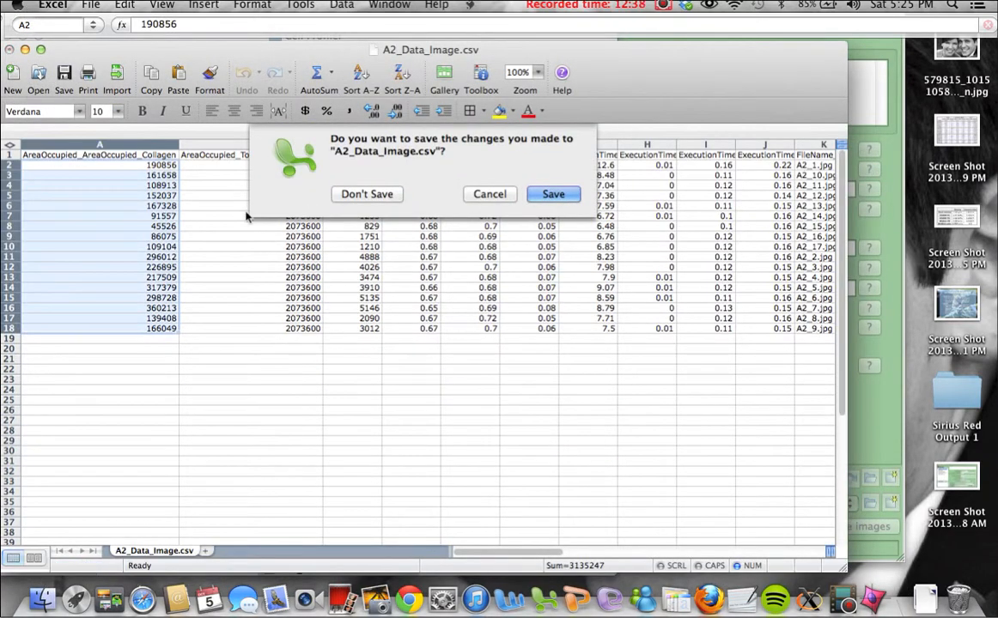
click(378, 196)
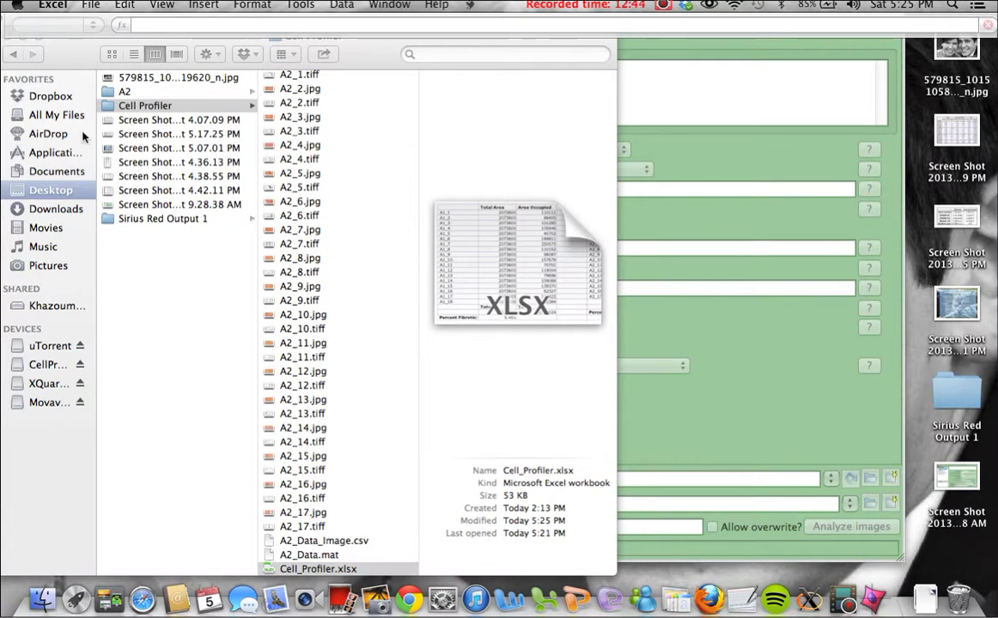
Step: In Finder, view the Sirius Red Images folder inside Dropbox's Team 140.6 folder, check Documents, and return to the Desktop folder
click(50, 97)
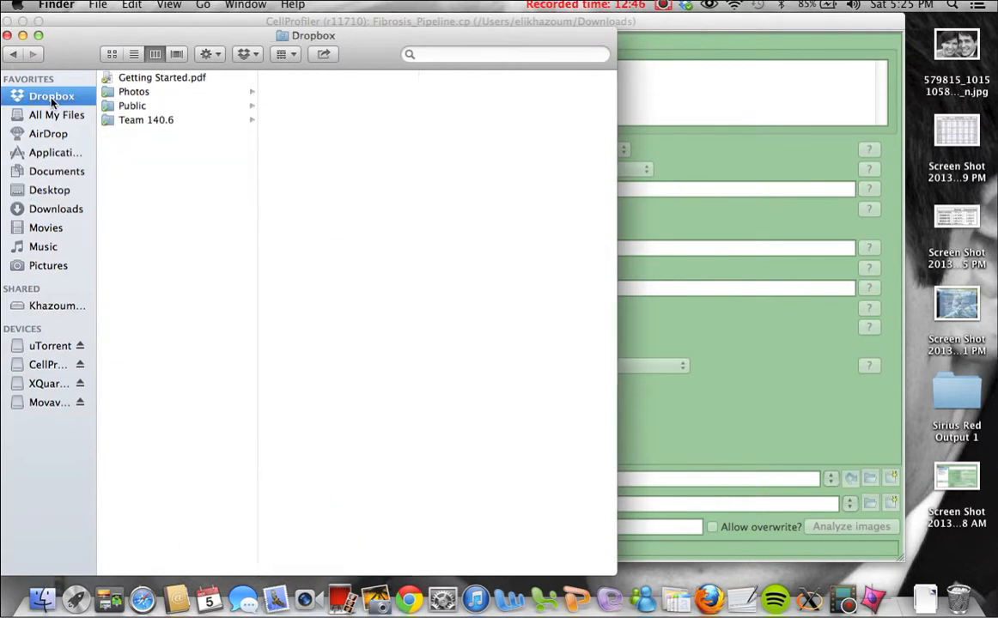
click(154, 120)
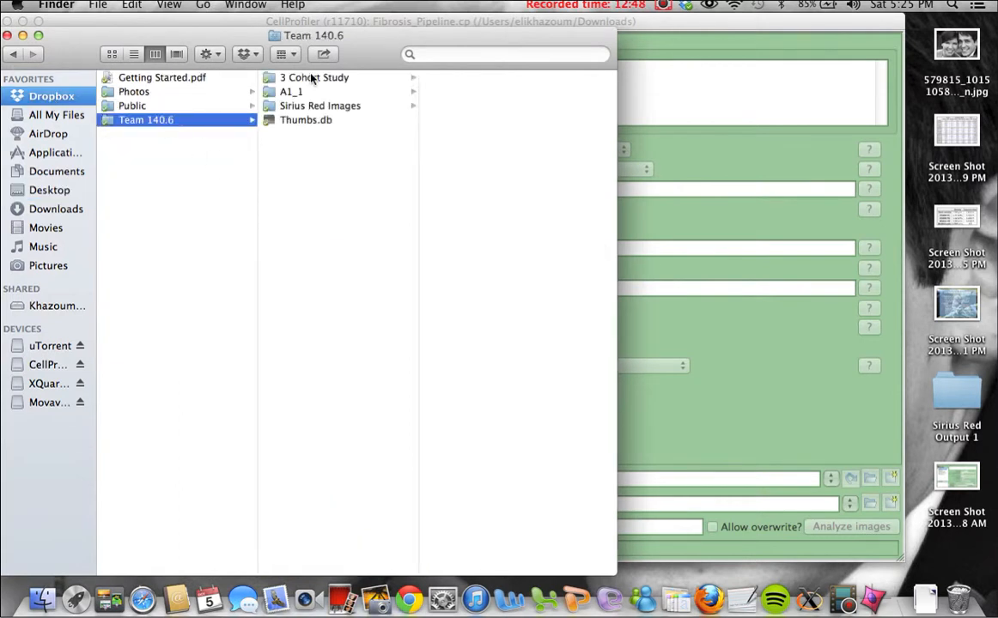
click(302, 105)
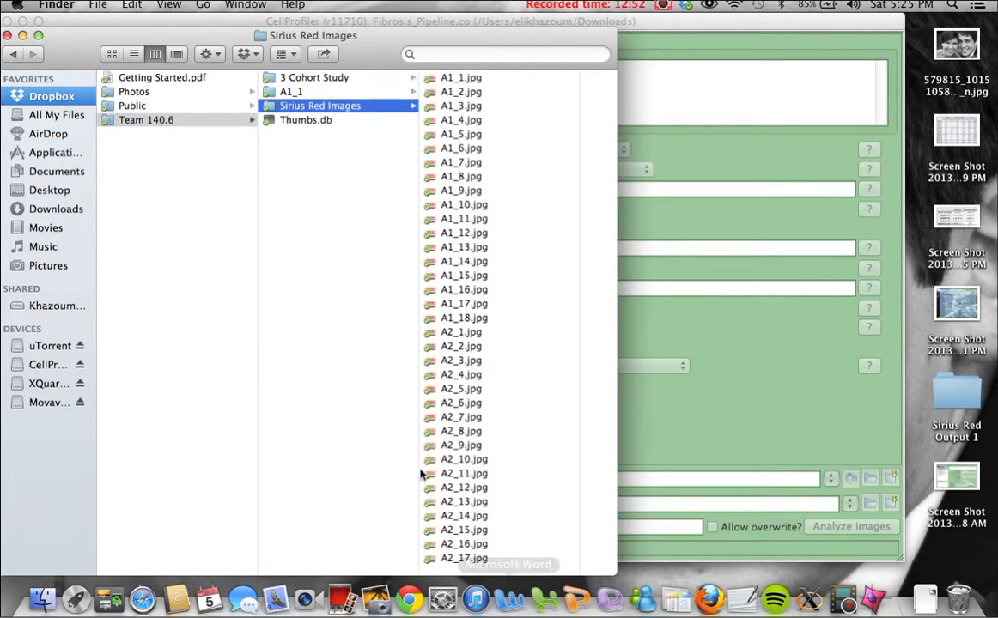
click(45, 172)
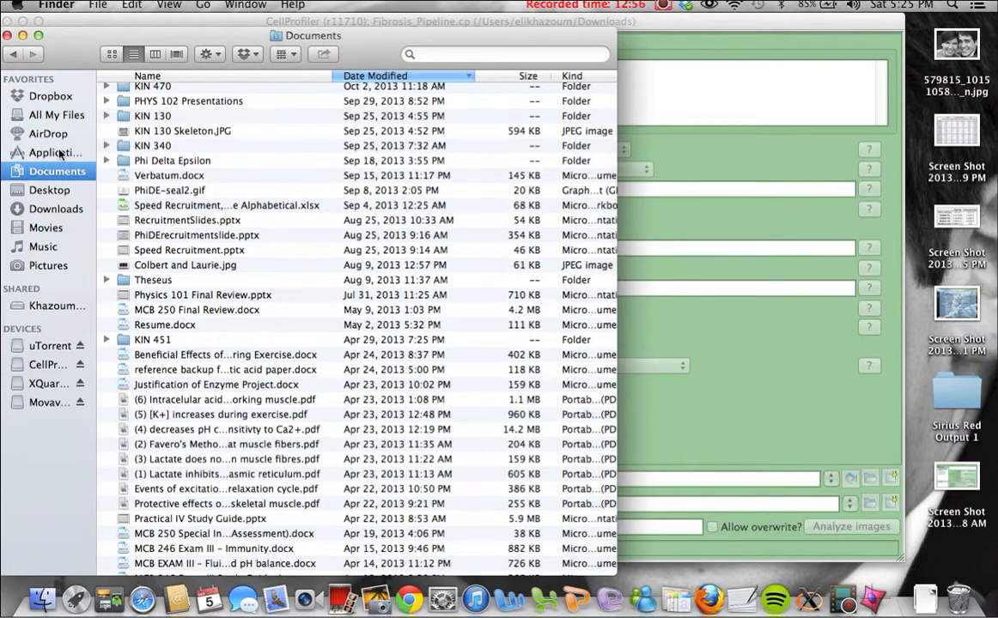
click(48, 190)
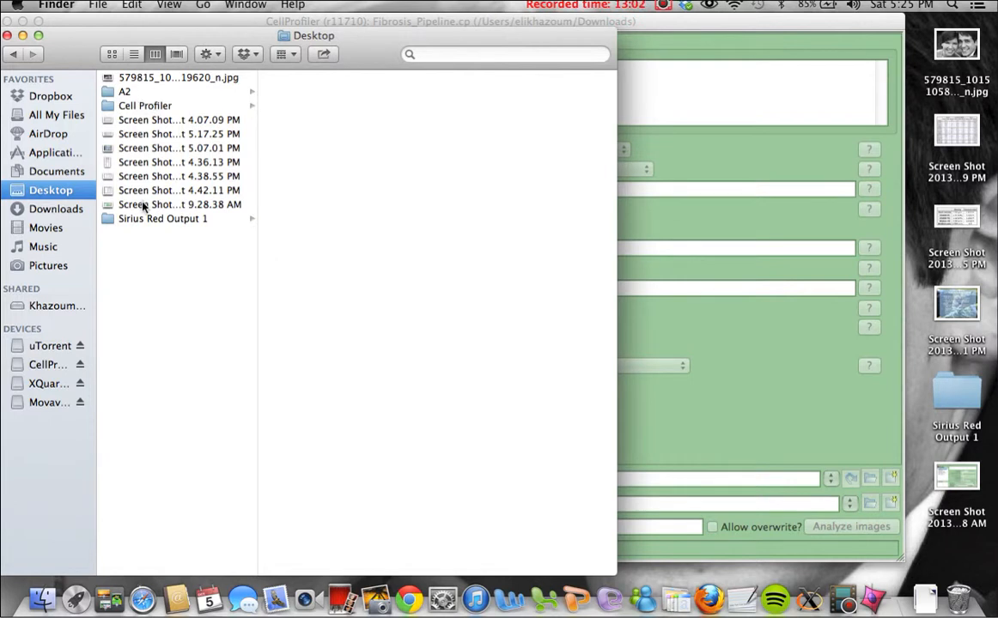
Step: Move the empty A2 folder on the Desktop to the Trash
click(122, 92)
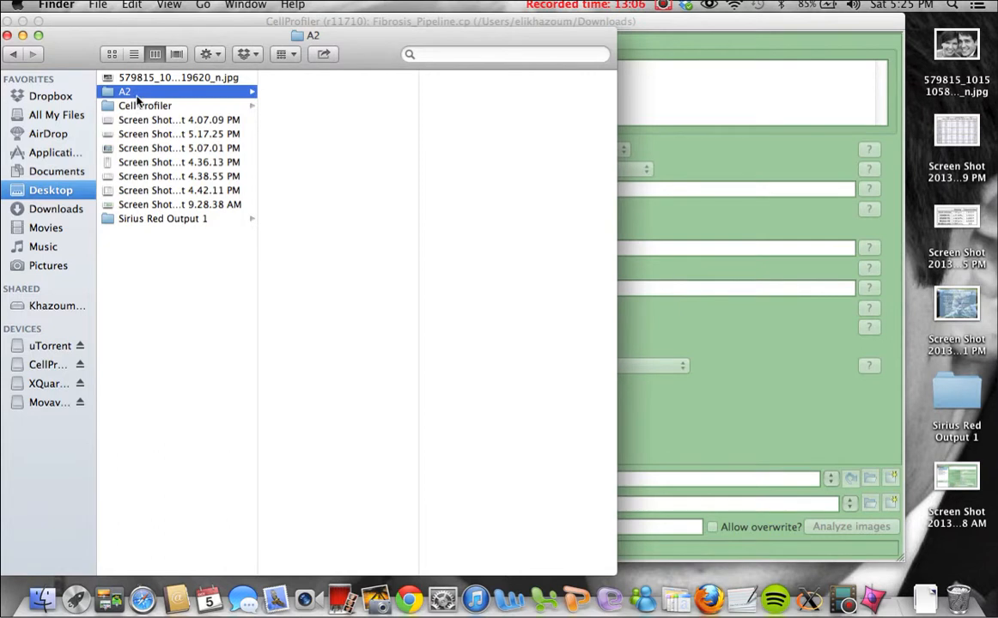
key(Right)
right_click(136, 100)
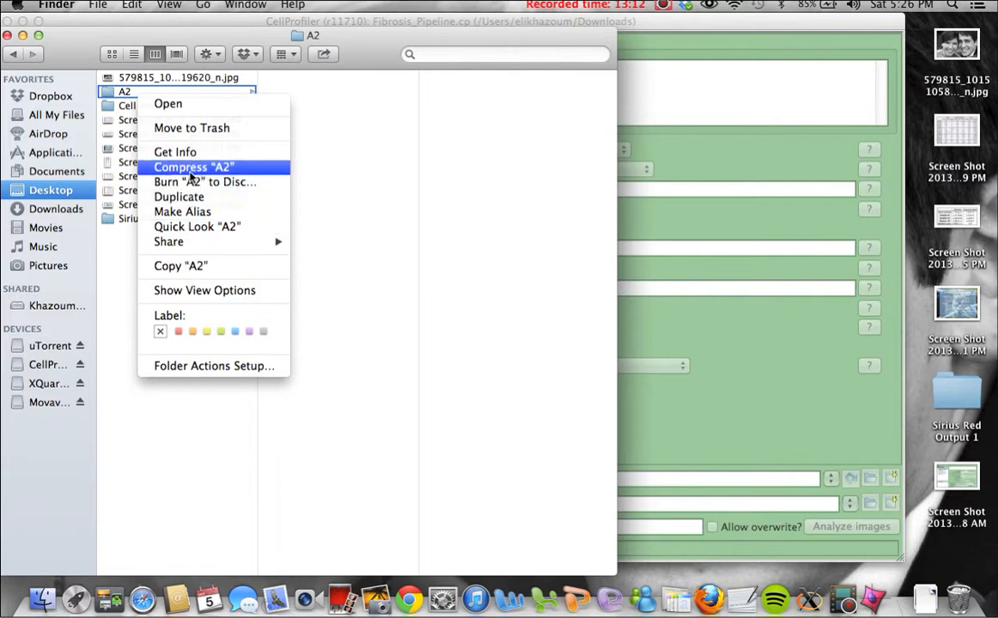
key(Escape)
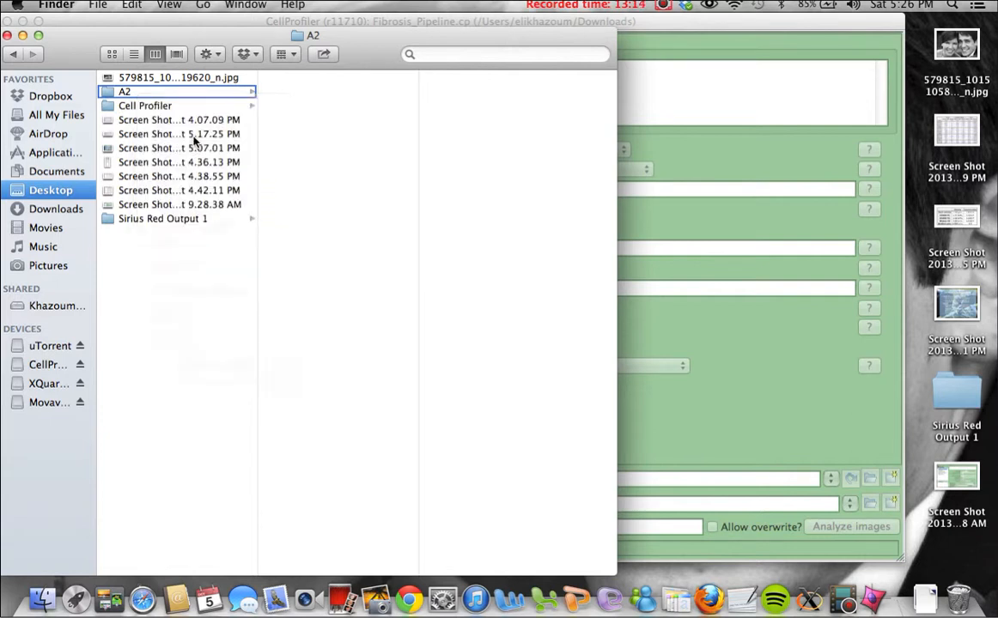
right_click(159, 90)
click(217, 120)
Step: View the Cell Profiler folder's contents on the Desktop and try to open A2_Data.mat, cancelling the request to find an application
click(162, 93)
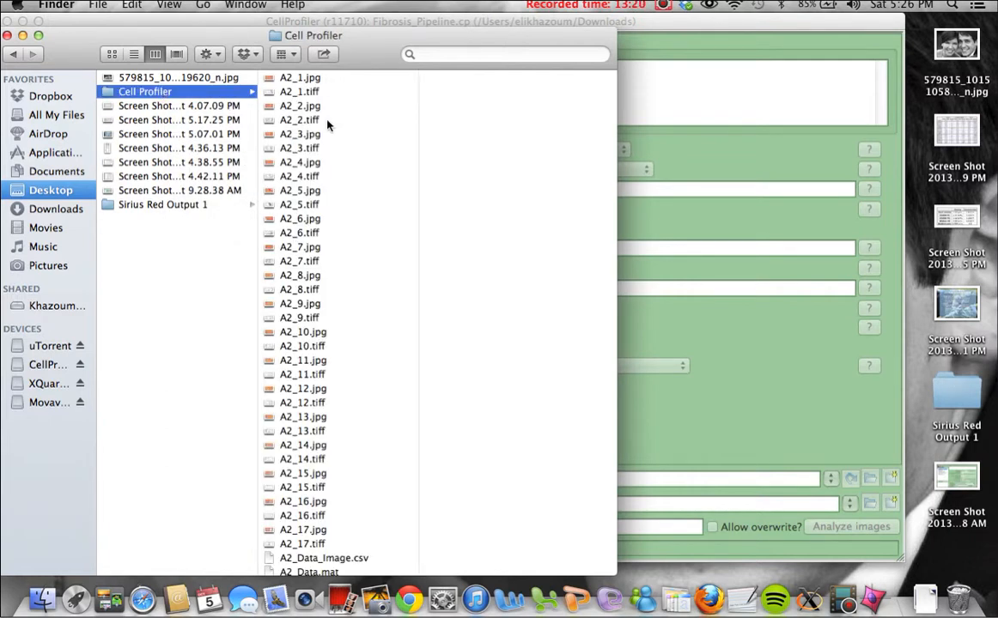
scroll(352, 423, down, 2)
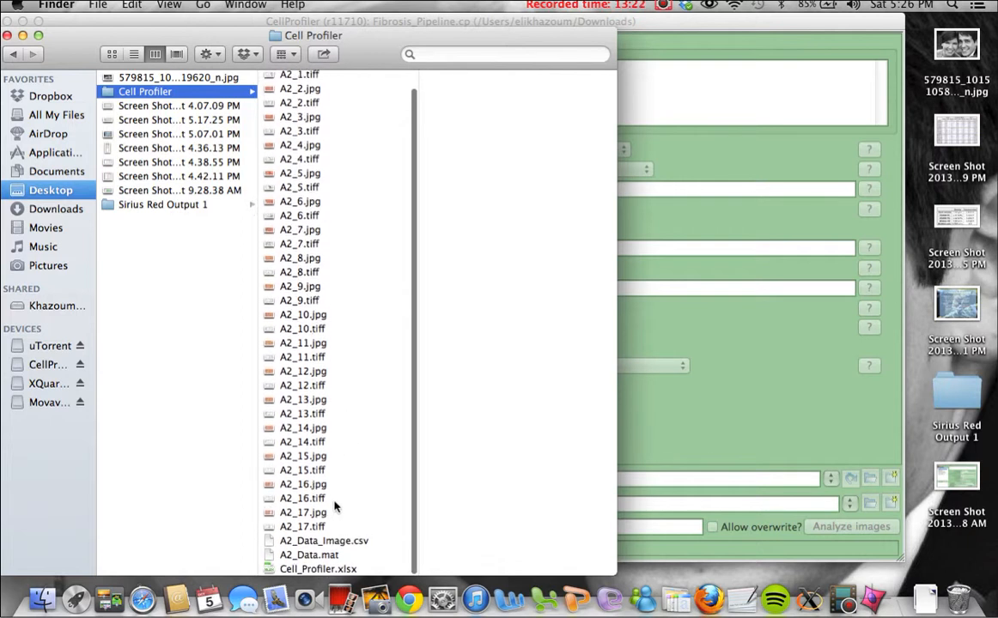
click(330, 569)
click(344, 559)
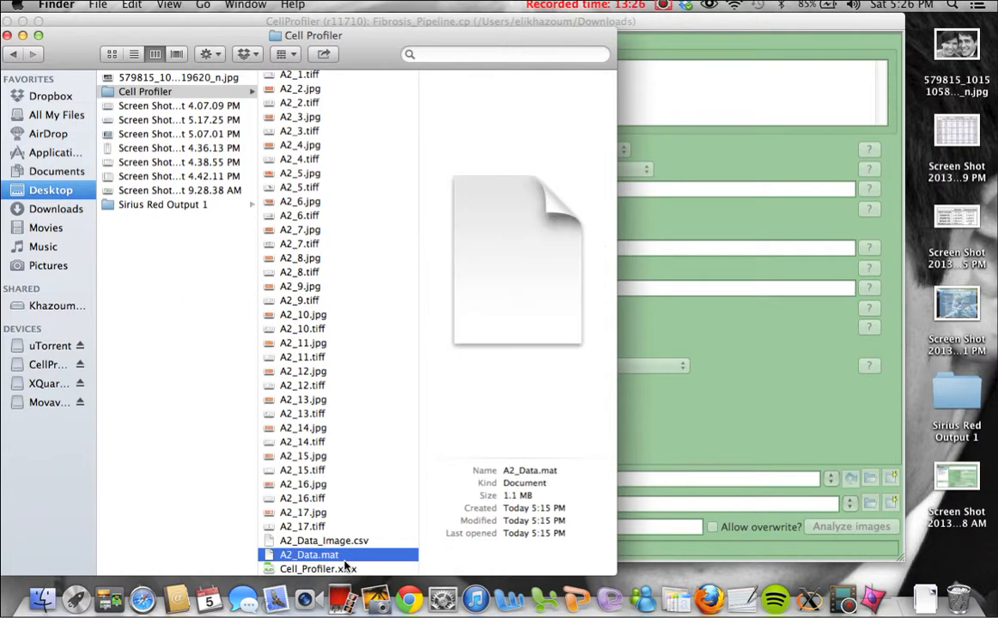
drag(345, 563, 362, 493)
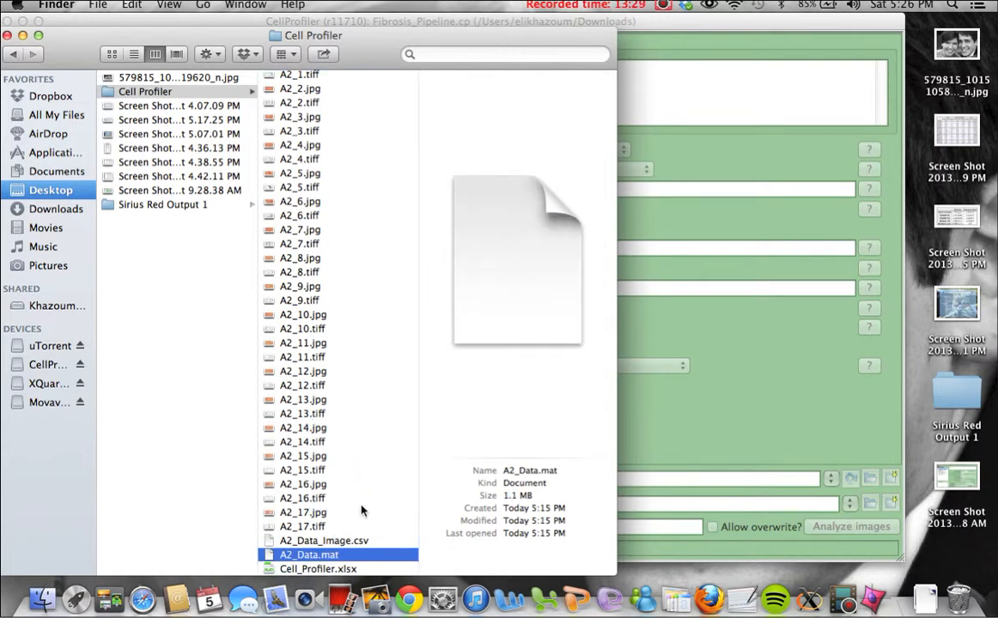
double_click(335, 557)
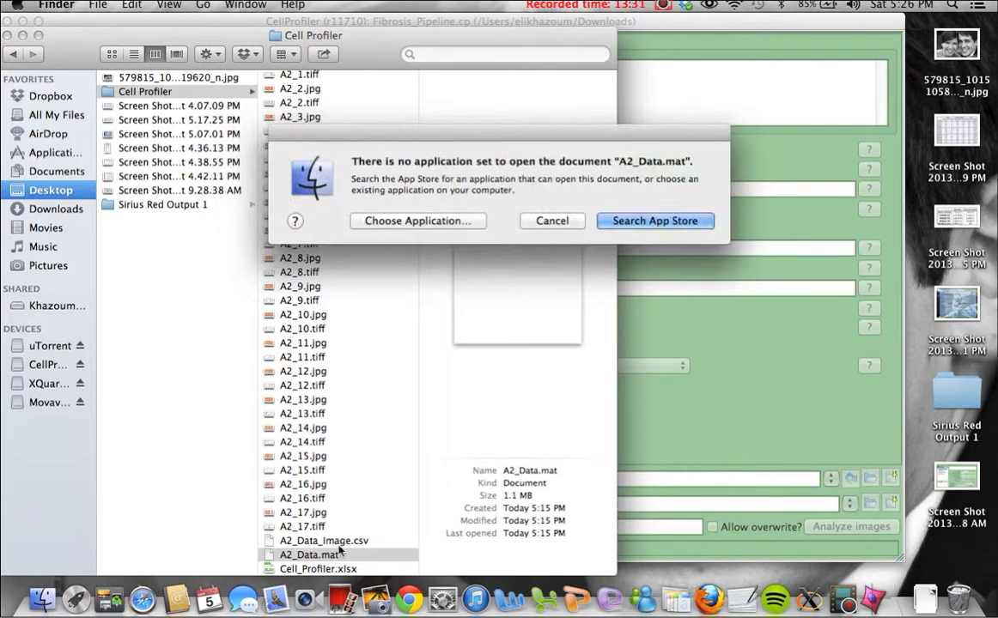
click(550, 223)
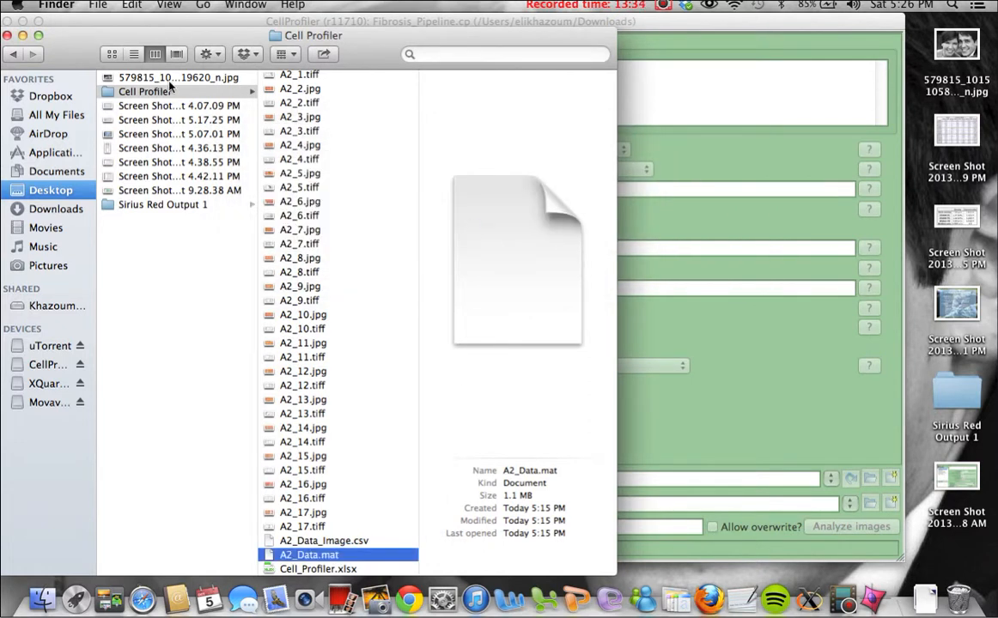
Step: Move all A2 images, A2_Data_Image.csv and A2_Data.mat from the Cell Profiler folder to the Trash, keeping Cell_Profiler.xlsx
drag(392, 557, 346, 40)
click(348, 527)
click(348, 556)
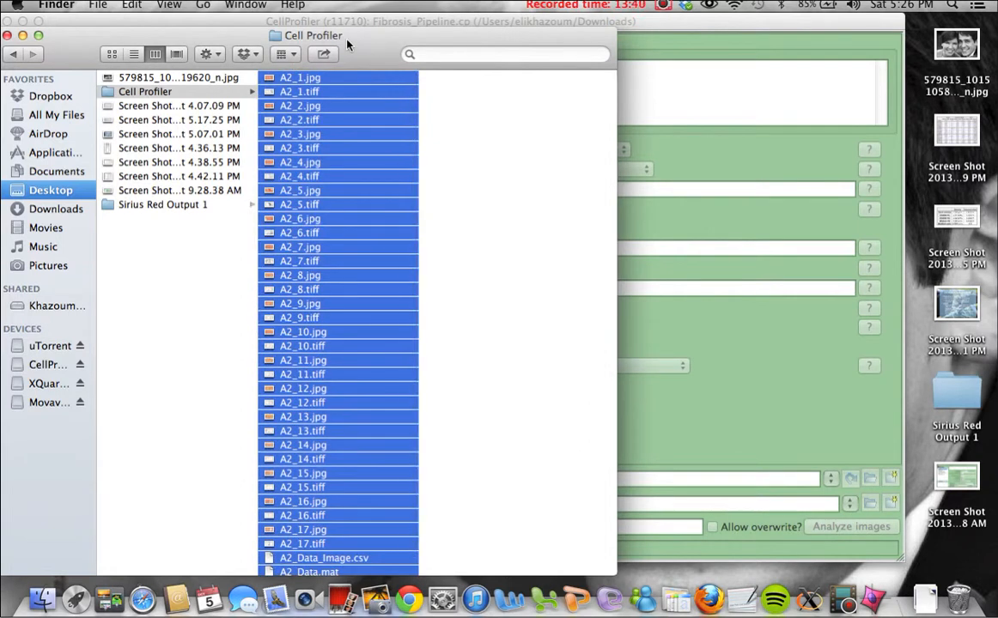
right_click(356, 188)
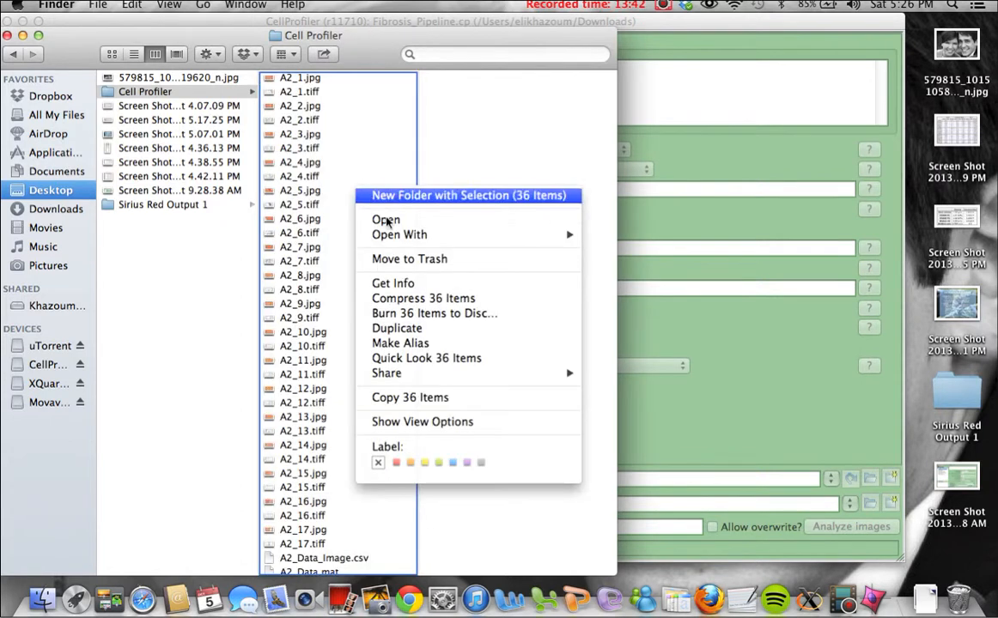
click(401, 258)
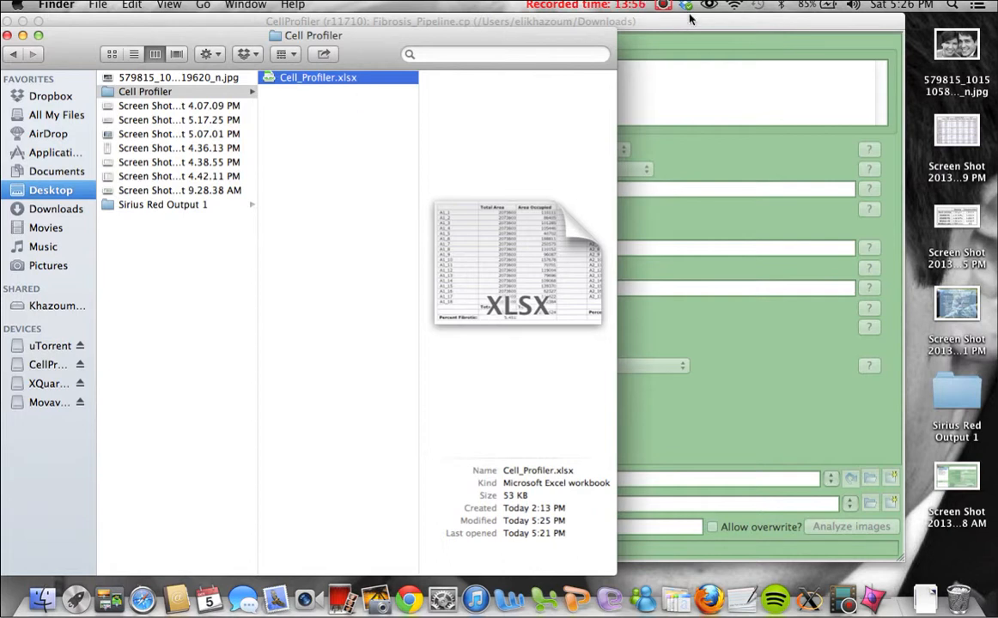
click(662, 6)
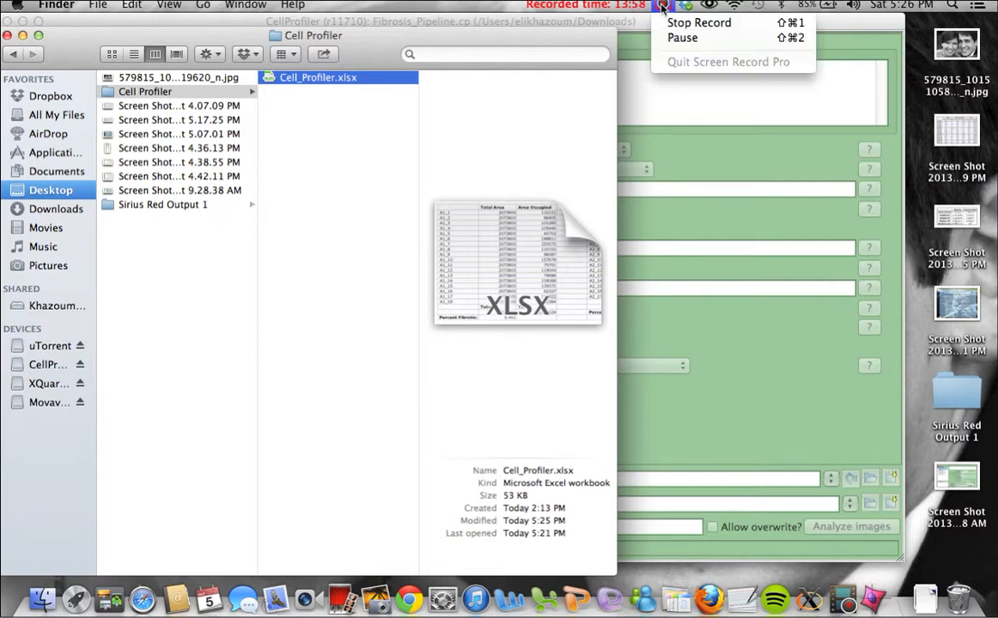